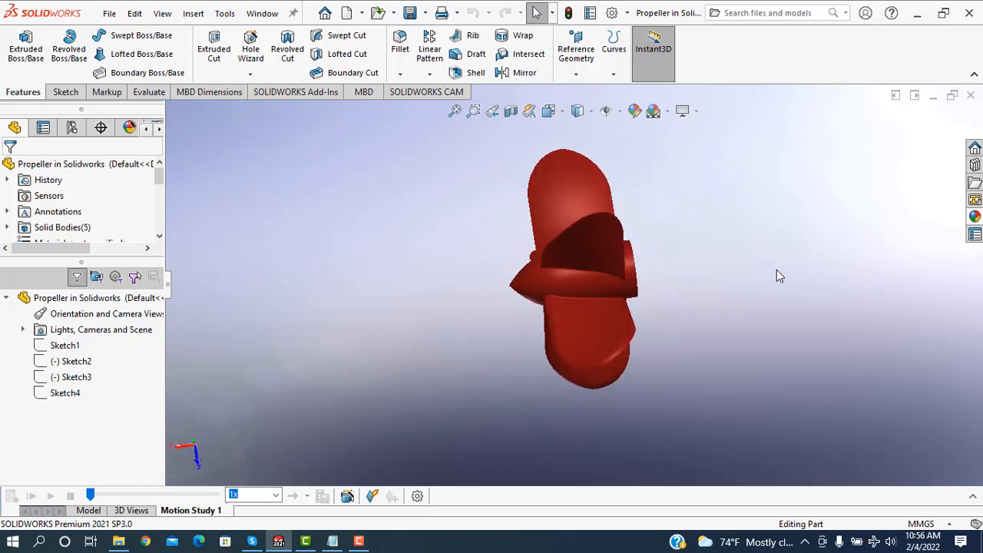
Step: Create a new part document and set its unit system to MMGS (millimeter, gram, second)
left_click(134, 13)
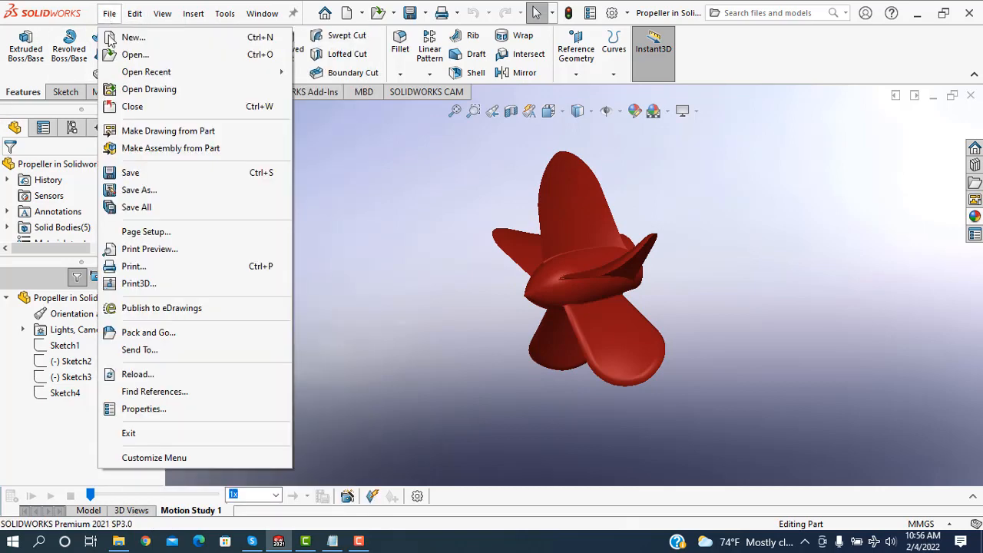
left_click(233, 334)
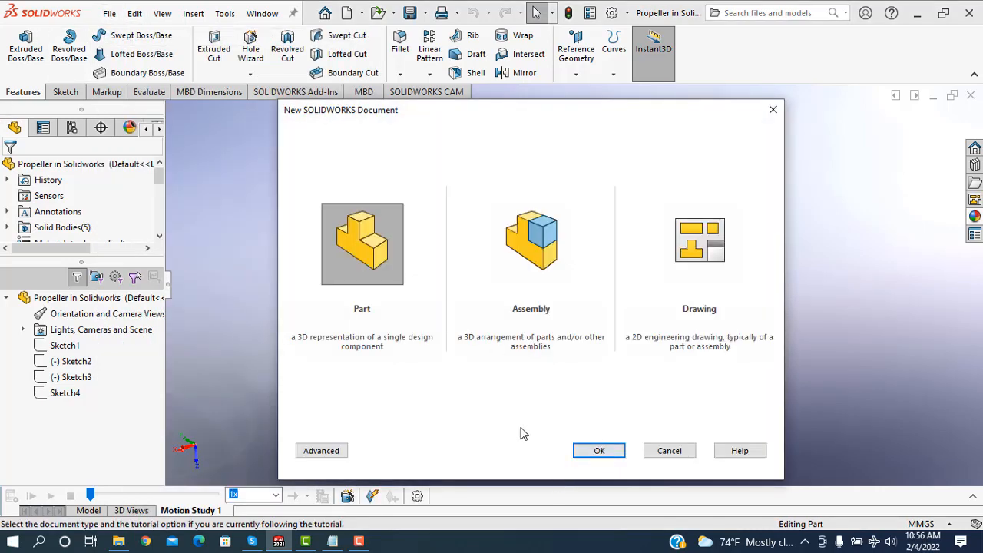
left_click(606, 453)
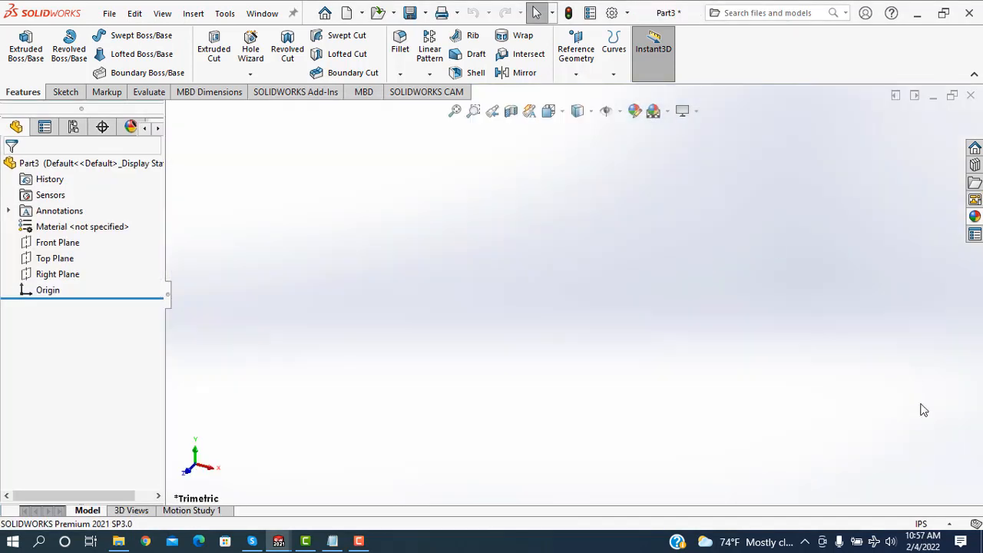
left_click(925, 524)
left_click(824, 464)
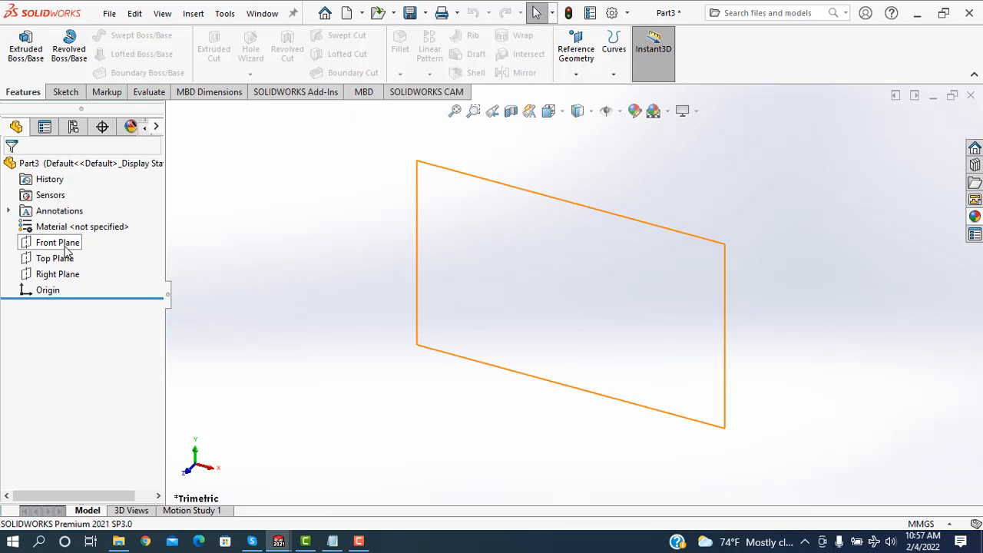
Step: On the Front Plane, sketch an open three-line profile: a horizontal base about 72 mm long ending at the origin, a vertical end and a shorter horizontal top
left_click(65, 246)
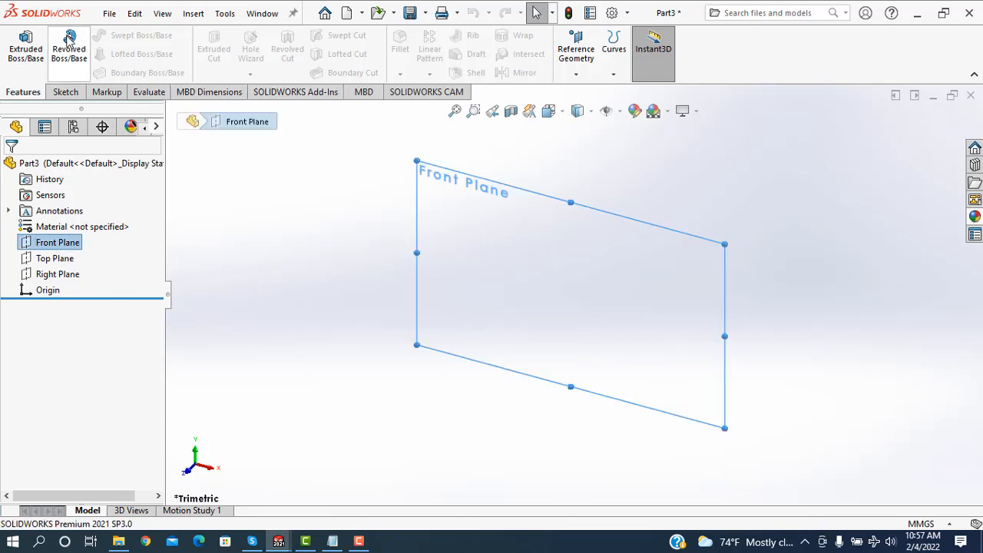
left_click(65, 92)
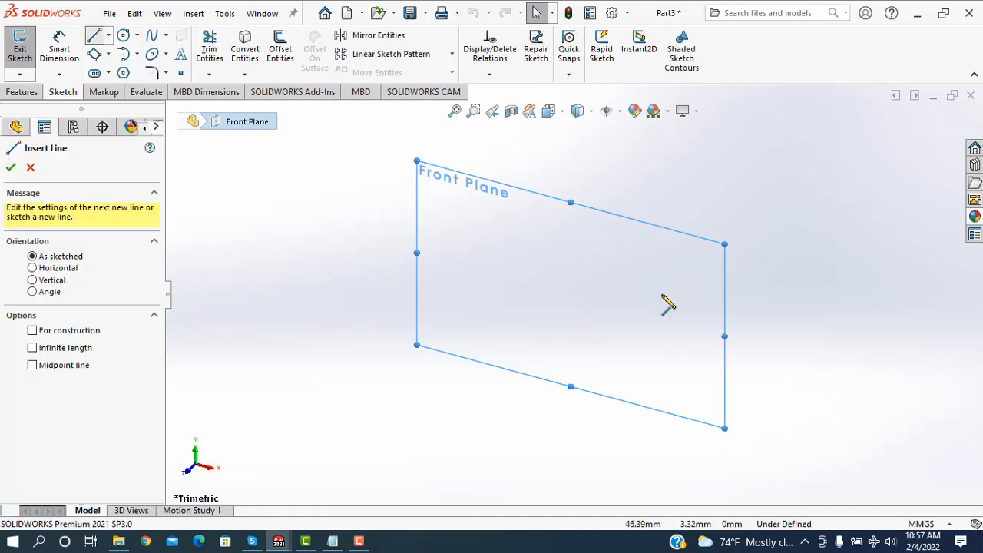
left_click(571, 294)
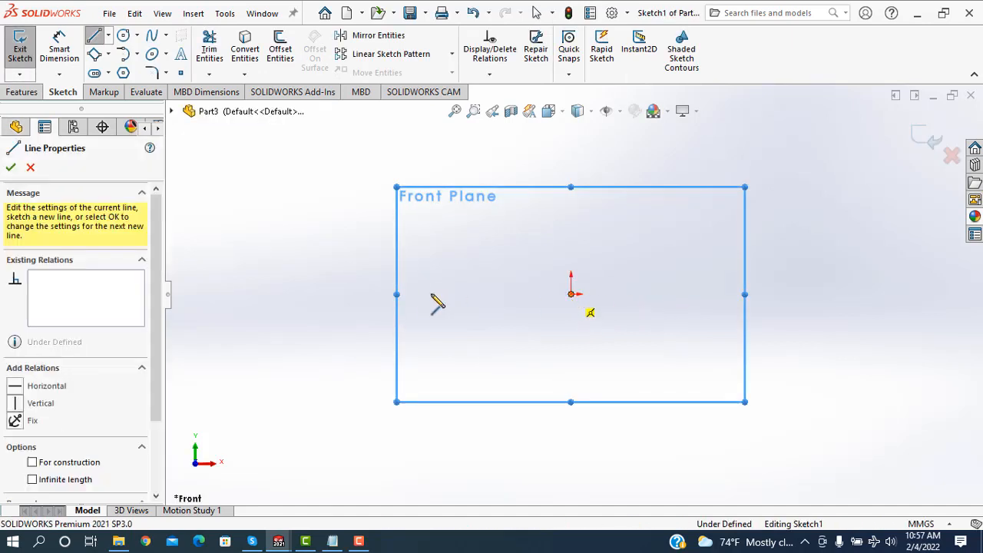
left_click(432, 294)
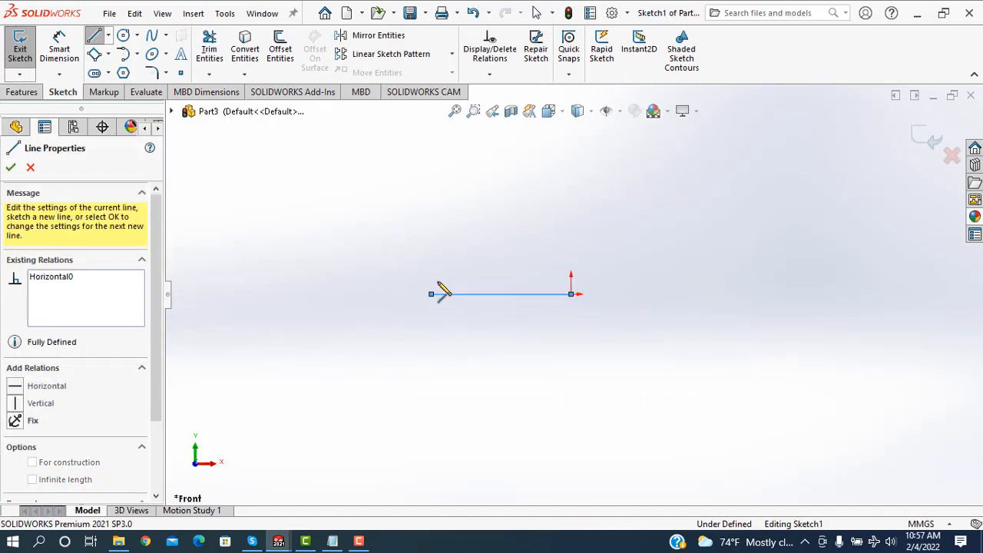
left_click(431, 231)
left_click(509, 232)
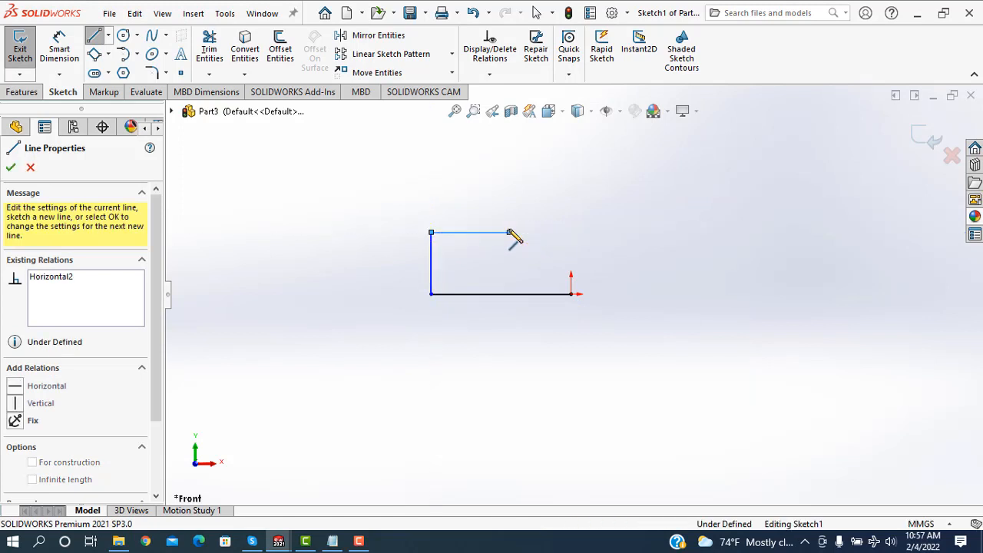
right_click(553, 220)
left_click(554, 220)
Step: Dimension the profile's horizontal base line to 350 mm
left_click(59, 50)
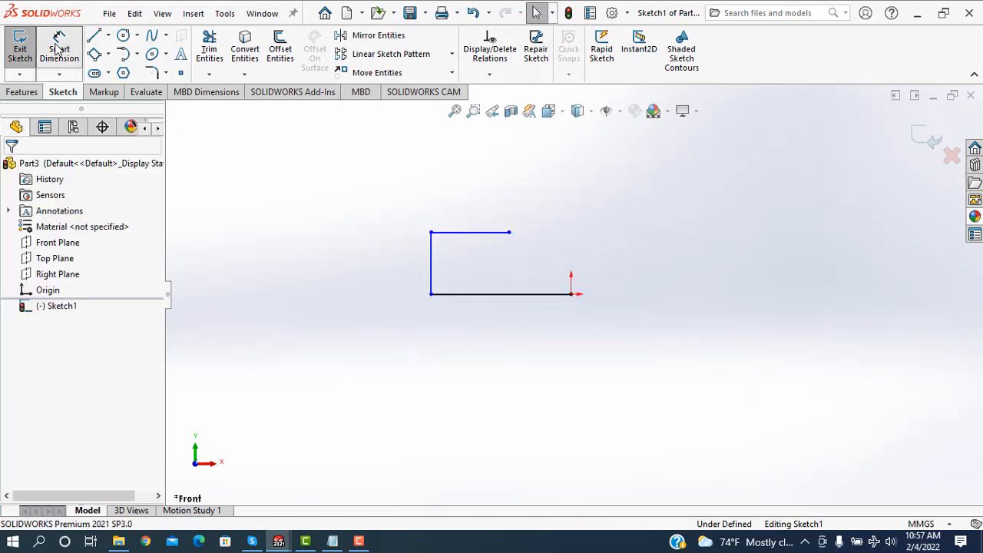
left_click(493, 294)
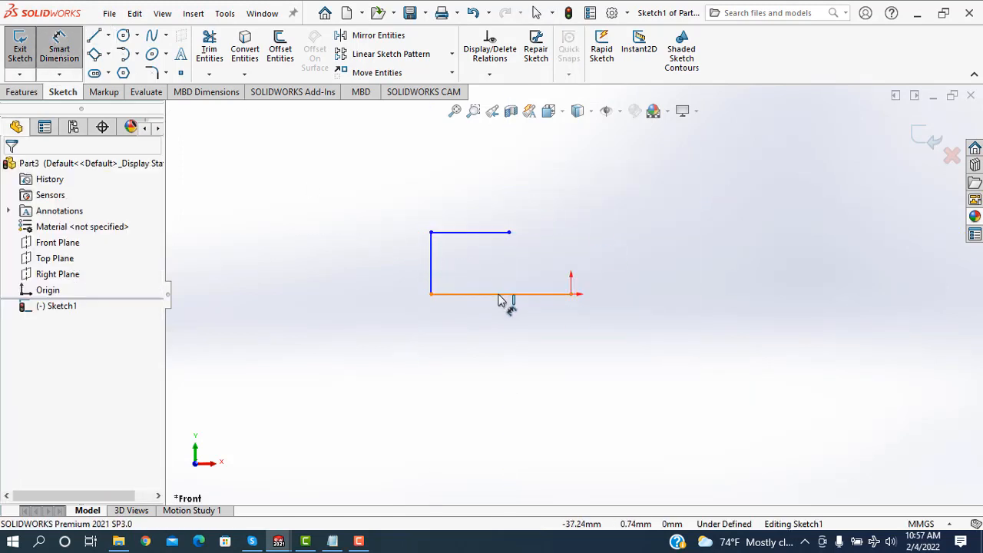
left_click(501, 350)
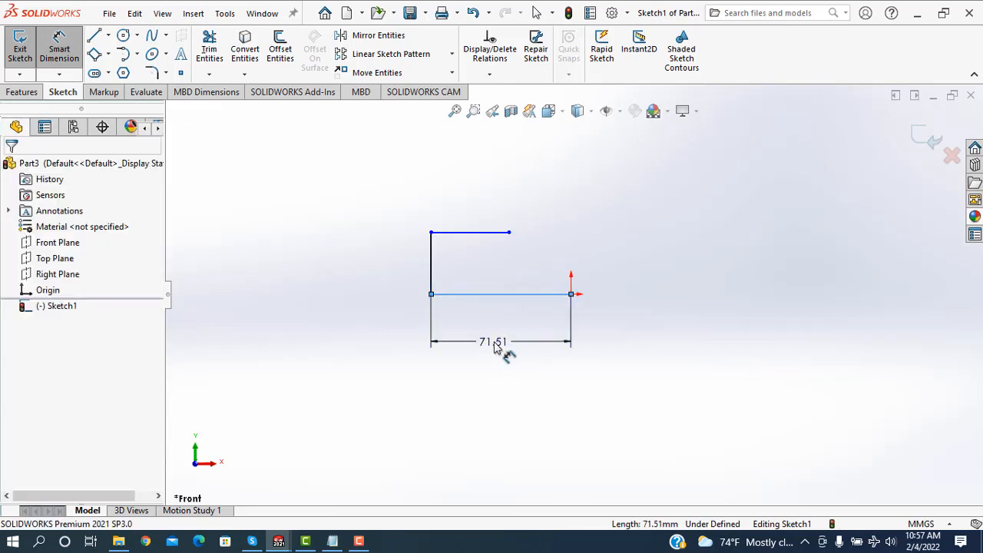
left_click(495, 346)
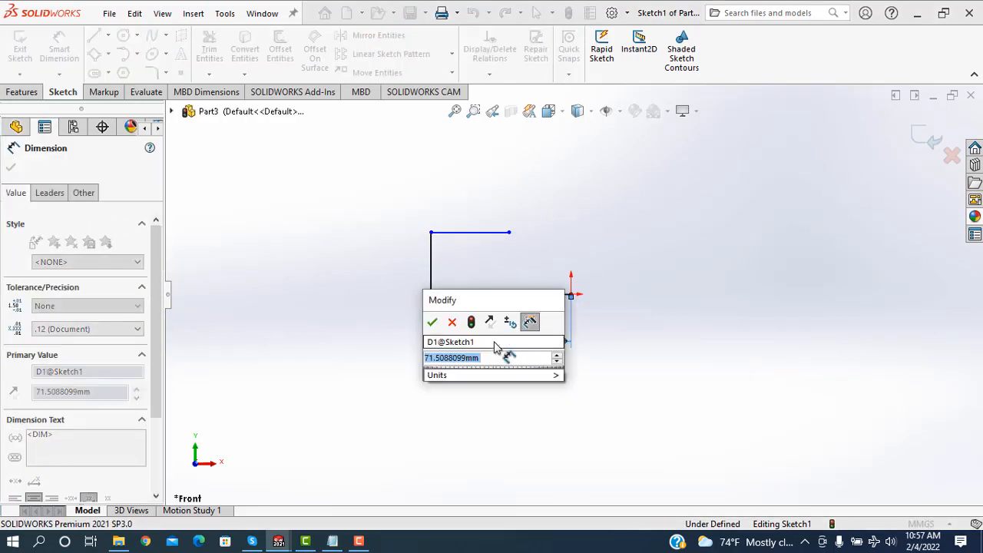
type("350")
key("Return")
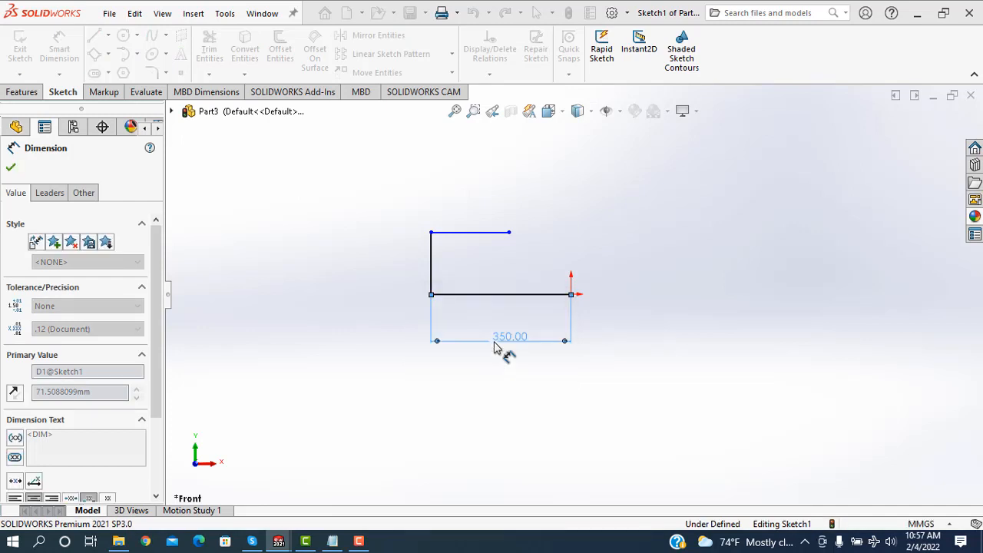
Step: Dimension the profile's vertical end line to 80 mm
left_click(396, 280)
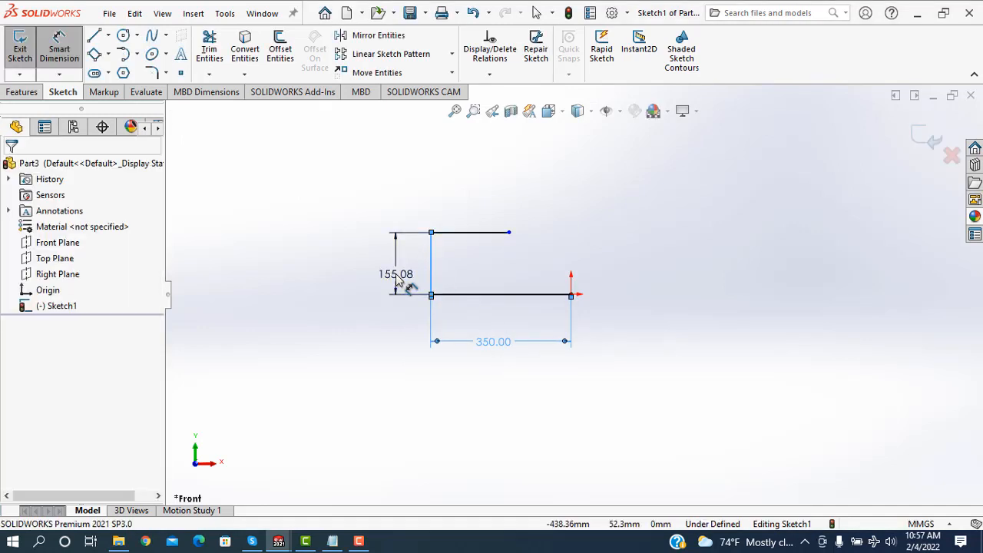
left_click(398, 281)
type("80")
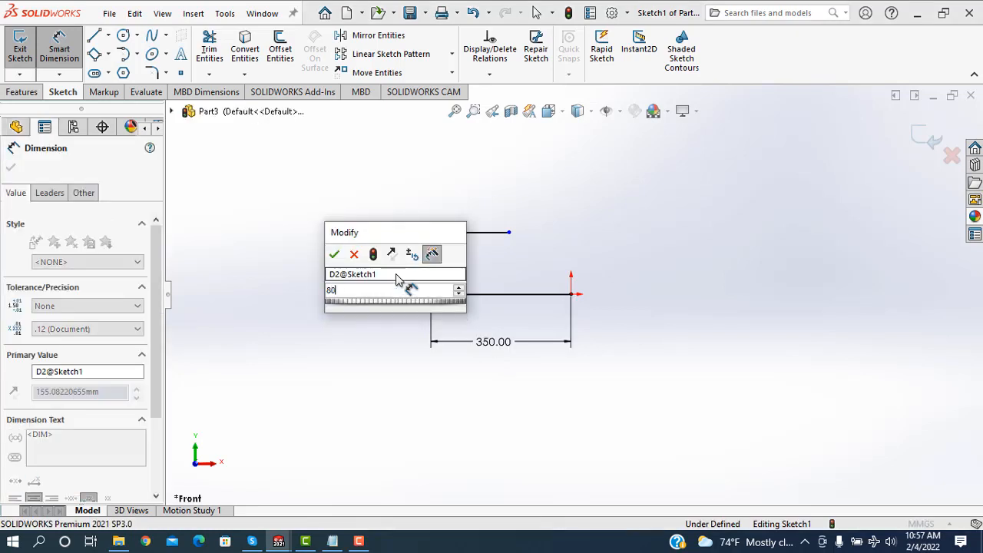
key("Return")
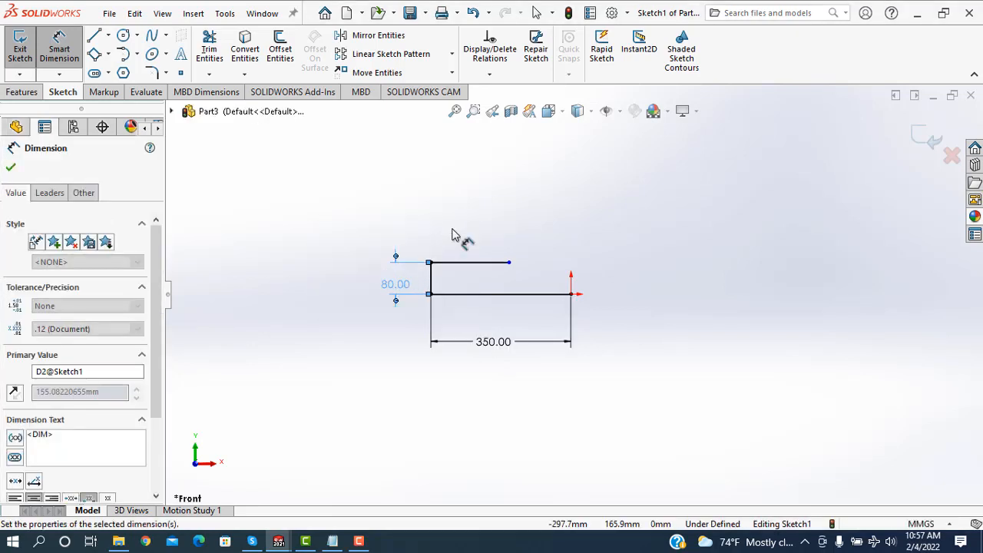
Step: Dimension the profile's upper horizontal line to 200 mm and finish dimensioning
left_click(466, 262)
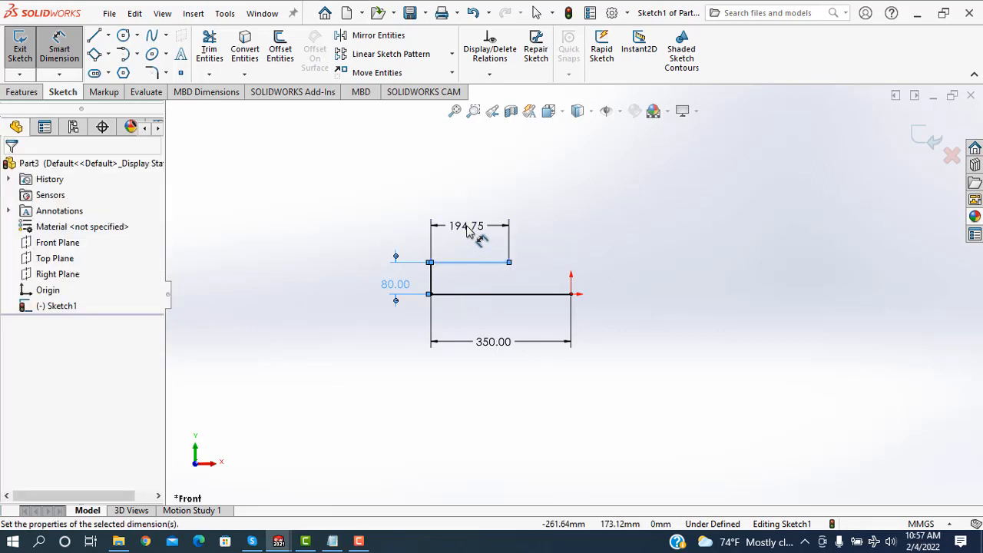
left_click(466, 232)
type("200")
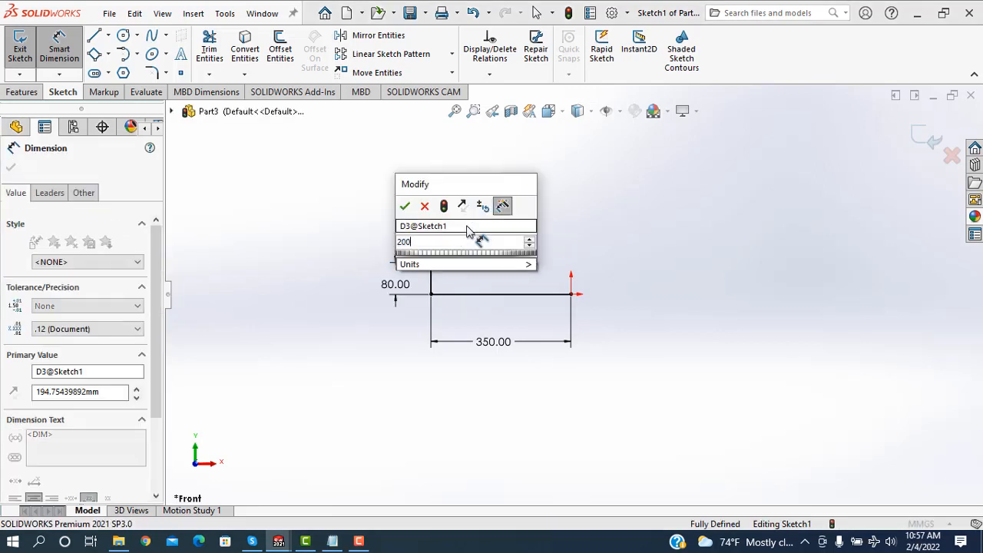
key("Return")
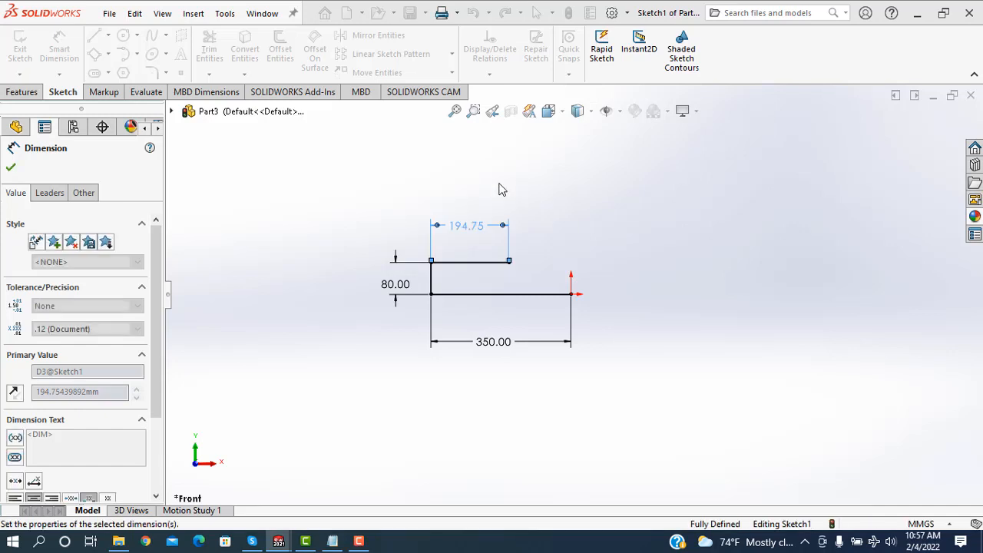
left_click(11, 166)
key("Escape")
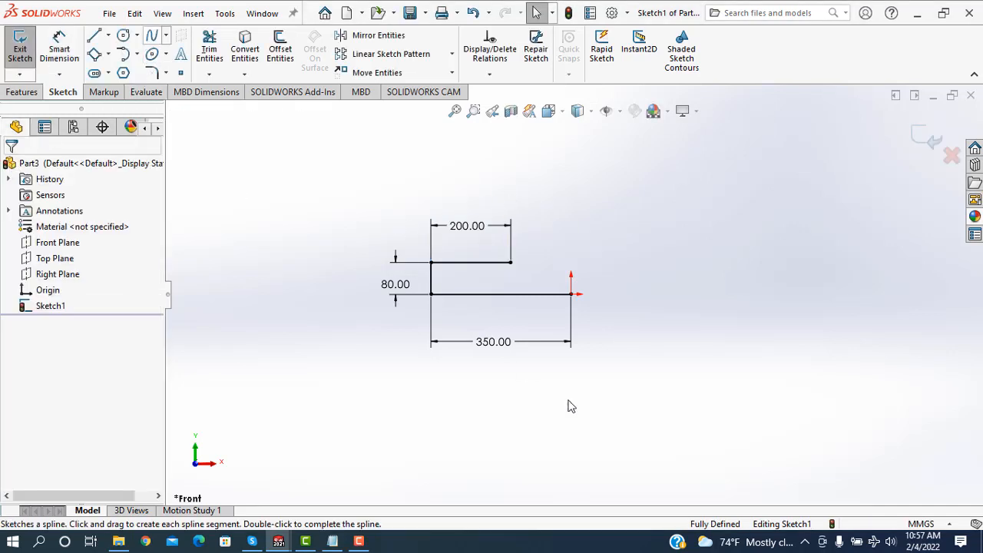
Step: Close the profile with a two-point spline from the free end of the upper line to the origin
left_click(151, 35)
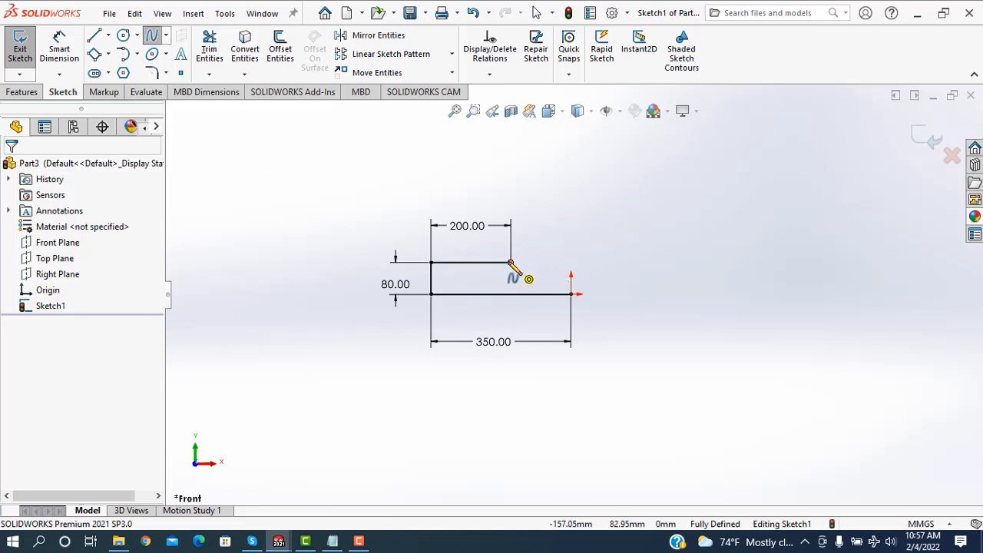
left_click(572, 294)
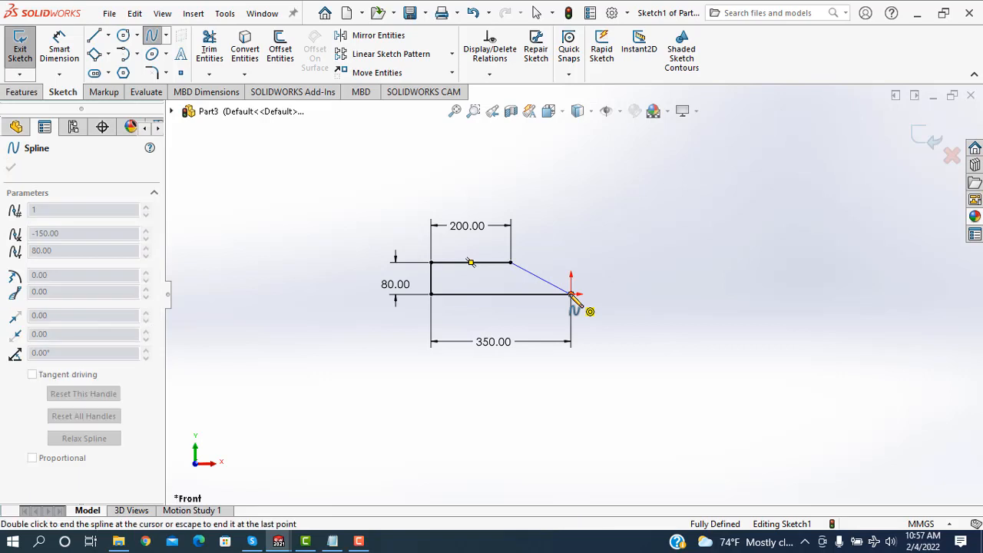
right_click(571, 295)
left_click(601, 303)
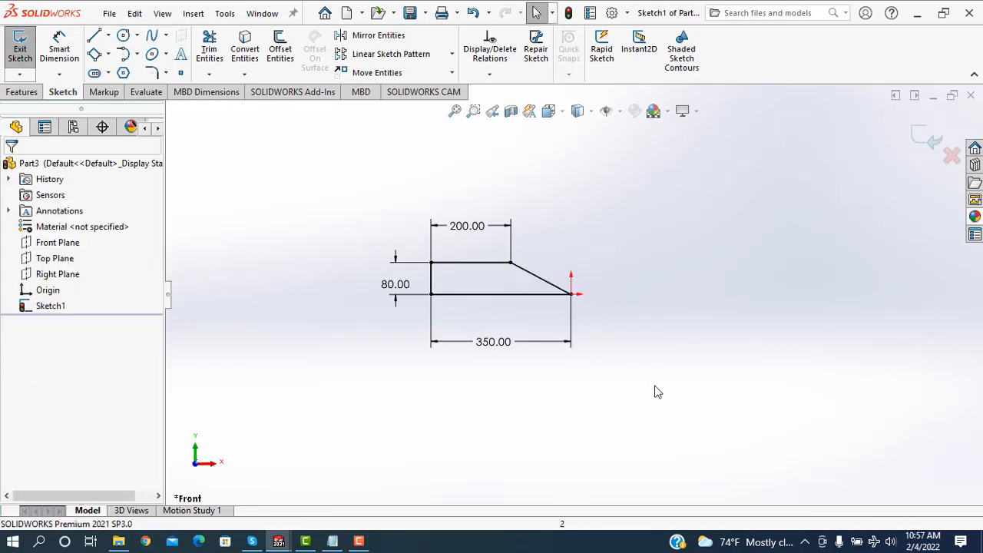
Step: Make the spline's handle at the upper line's end horizontal to form a rounded nose, and exit the sketch
left_click(537, 284)
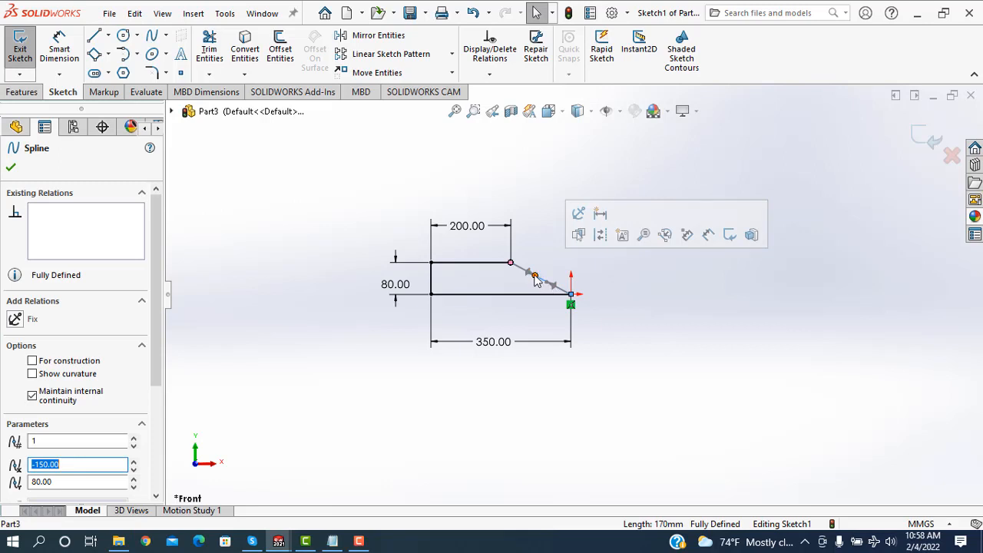
left_click(536, 276)
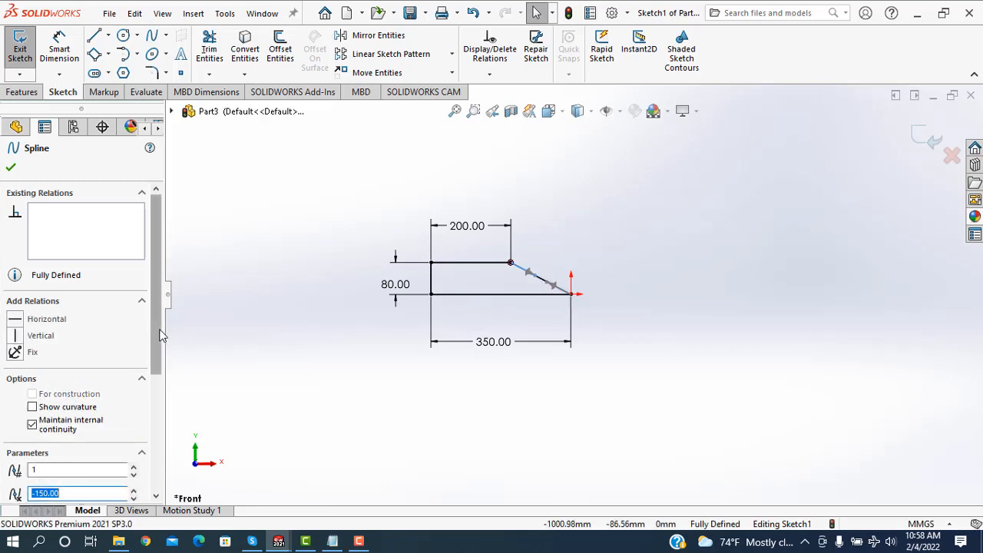
left_click(42, 321)
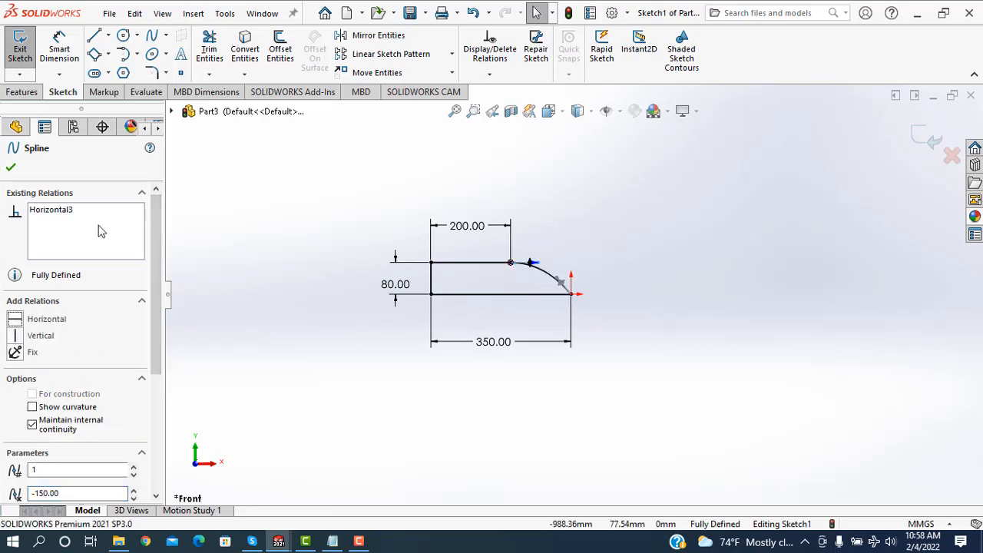
left_click(10, 169)
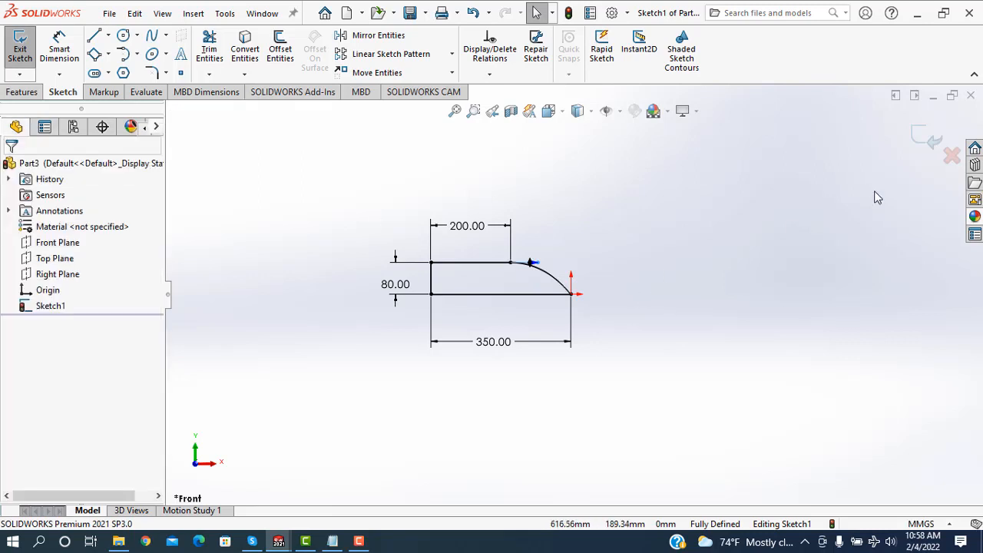
left_click(917, 137)
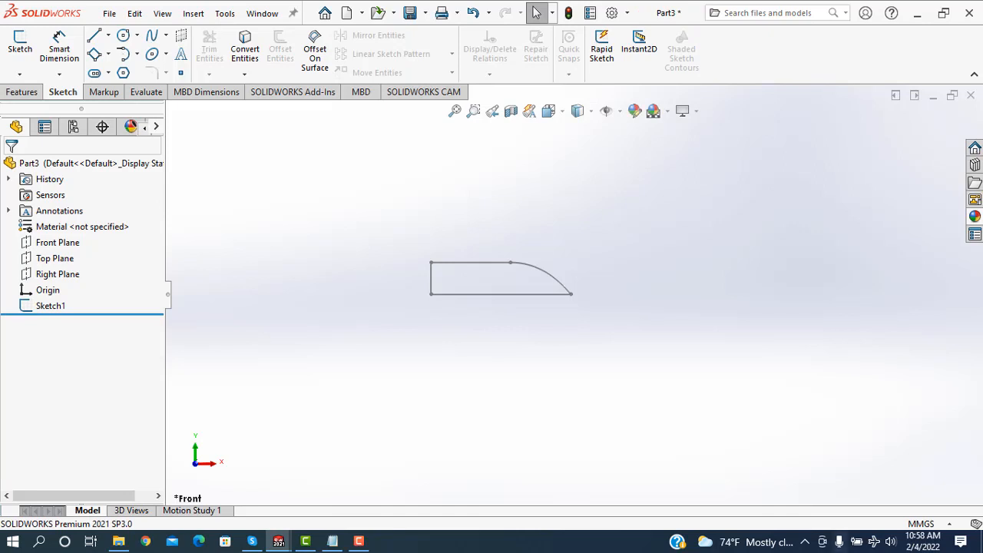
Step: Revolve the closed profile 360 degrees about its 350 mm base line to form the solid hub
left_click(20, 92)
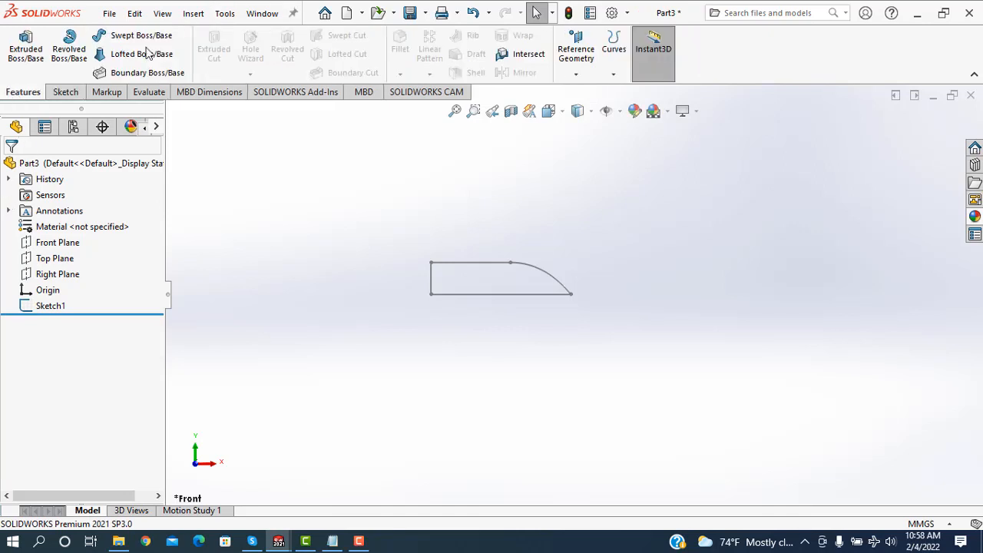
left_click(69, 61)
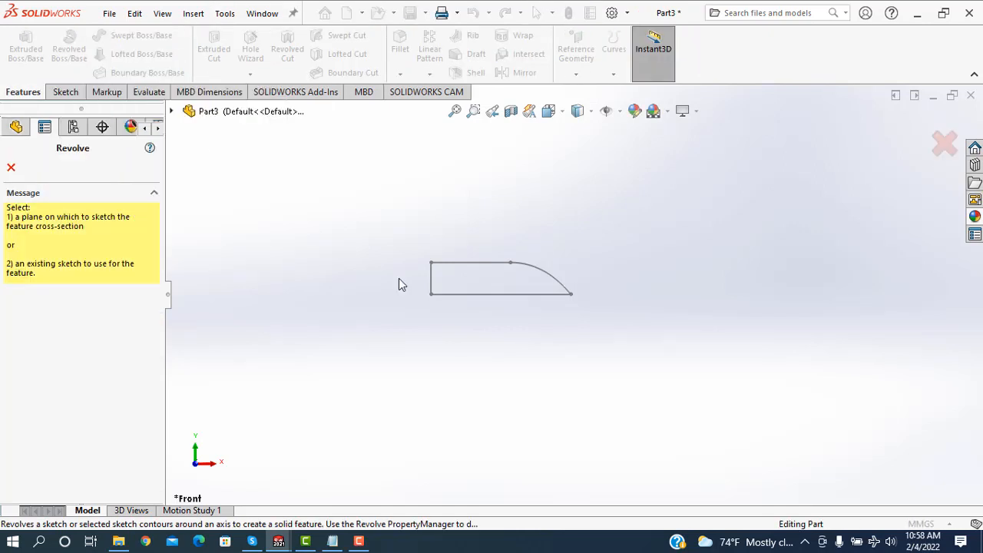
left_click(481, 293)
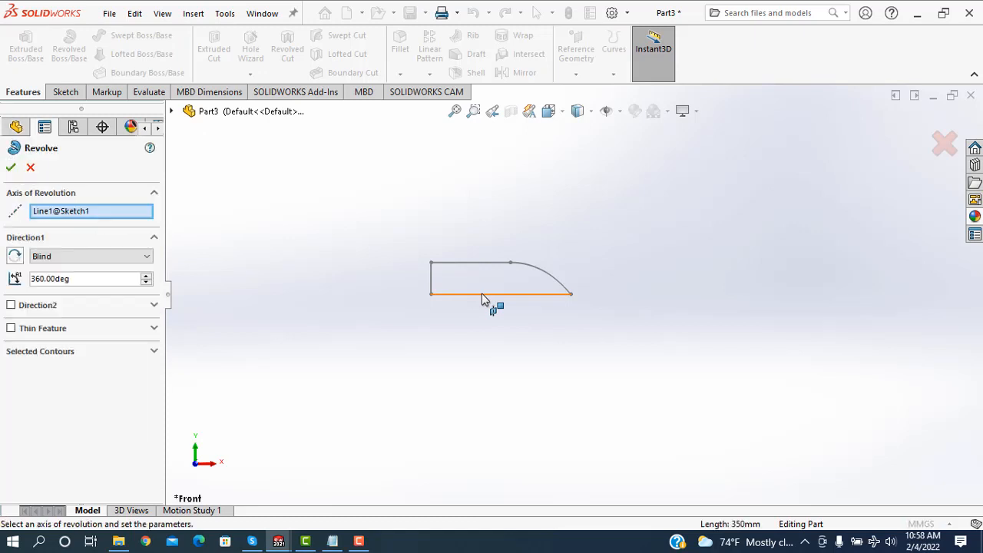
left_click(11, 167)
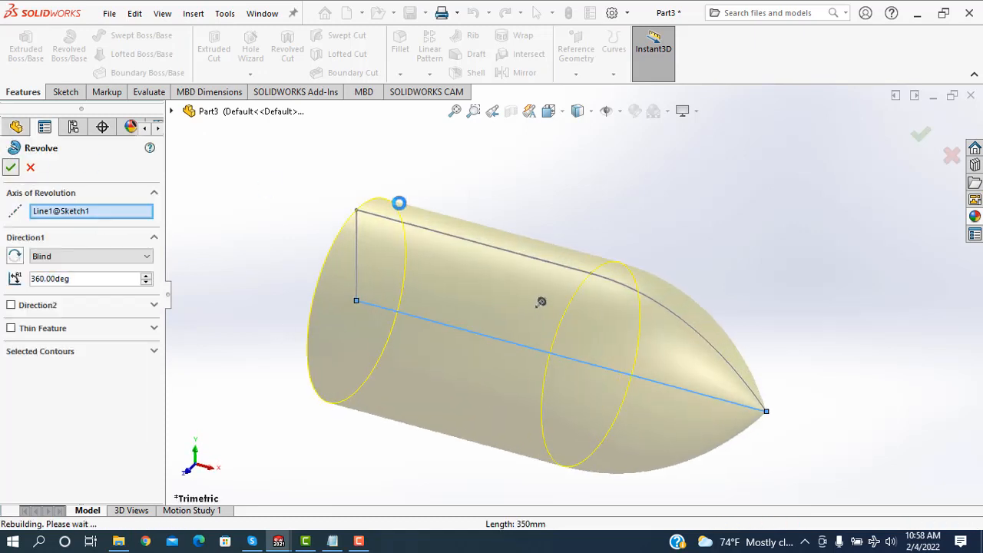
left_click(473, 184)
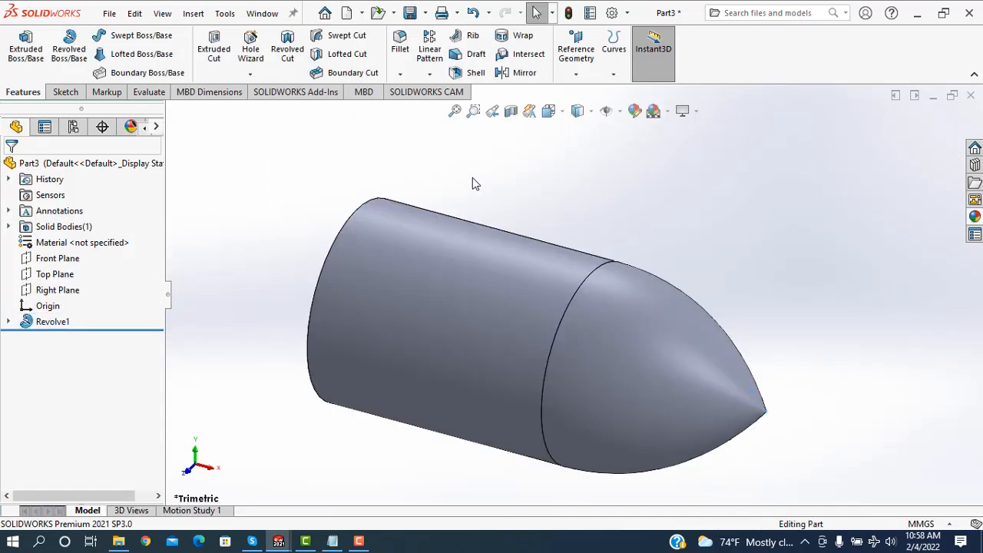
Step: Raise both the shaded and draft quality and the wireframe resolution to maximum in the document's image quality settings
left_click(951, 524)
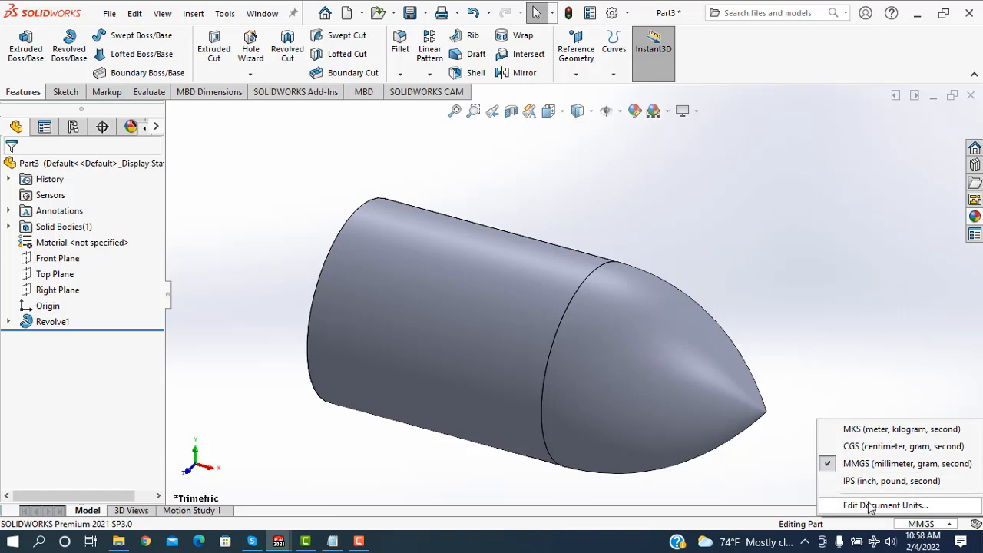
left_click(883, 505)
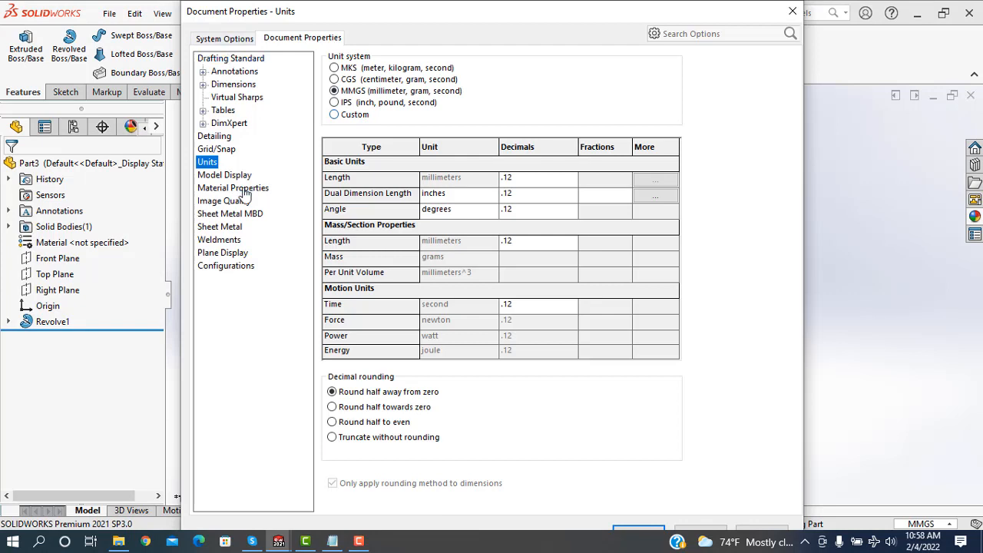
left_click(222, 201)
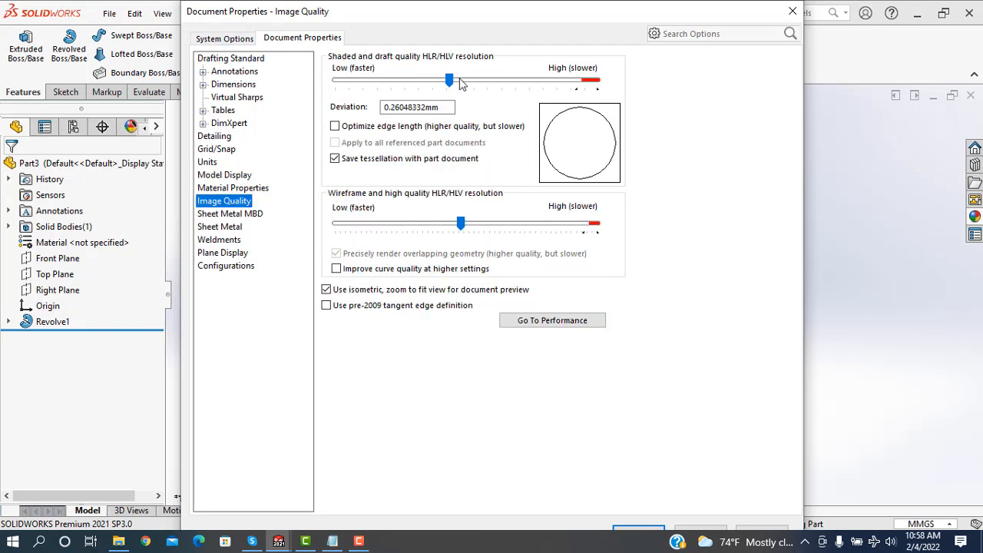
left_click_drag(450, 80, 597, 81)
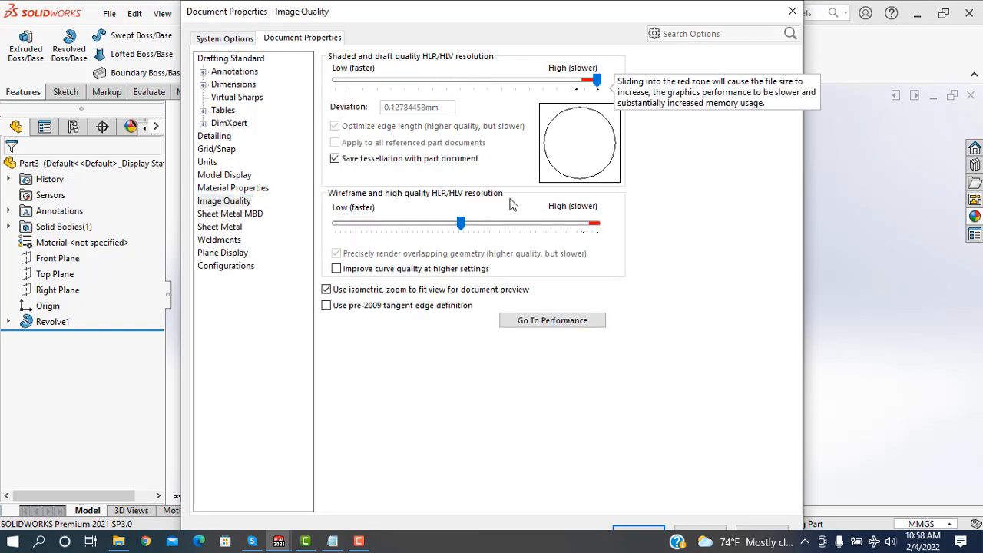
left_click_drag(459, 232, 602, 245)
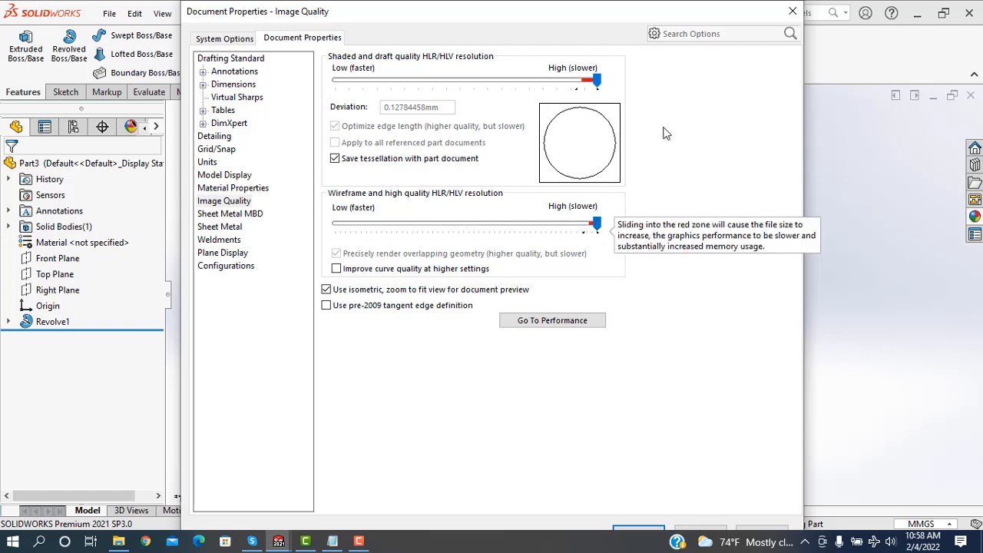
left_click(639, 528)
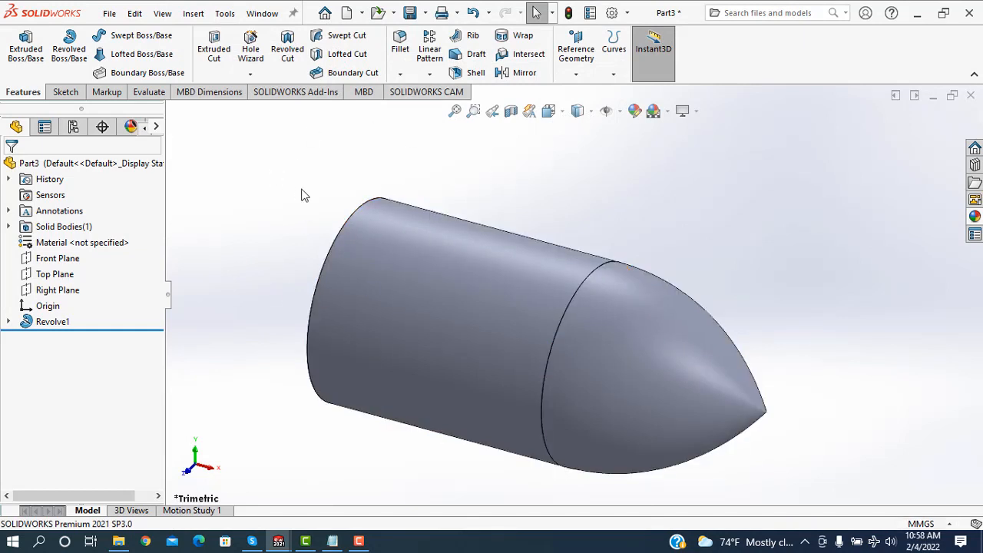
Step: Sketch a slanted 3 point corner rectangle about 233 mm long and 13 mm wide on the Top Plane, across the hub
left_click(55, 275)
left_click(135, 256)
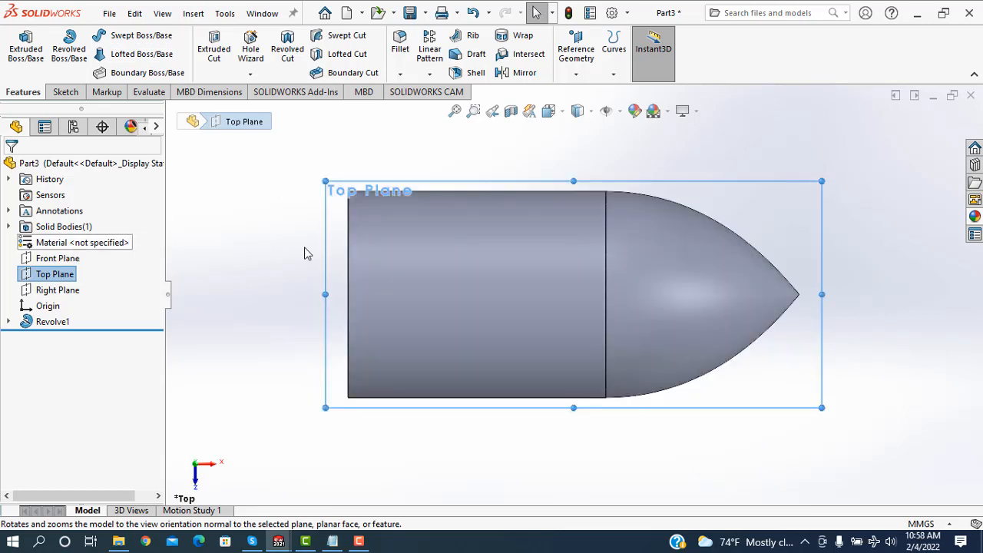
right_click(330, 261)
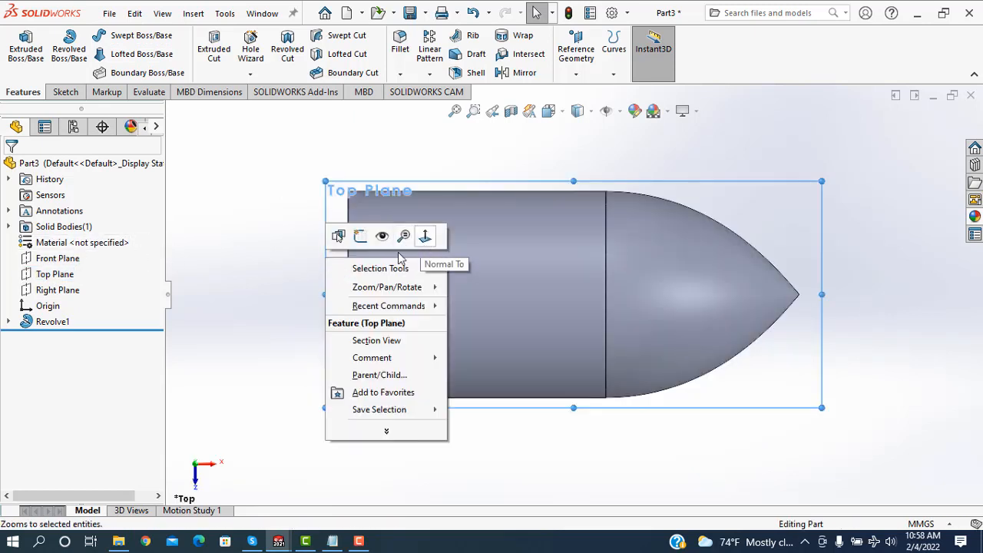
left_click(361, 235)
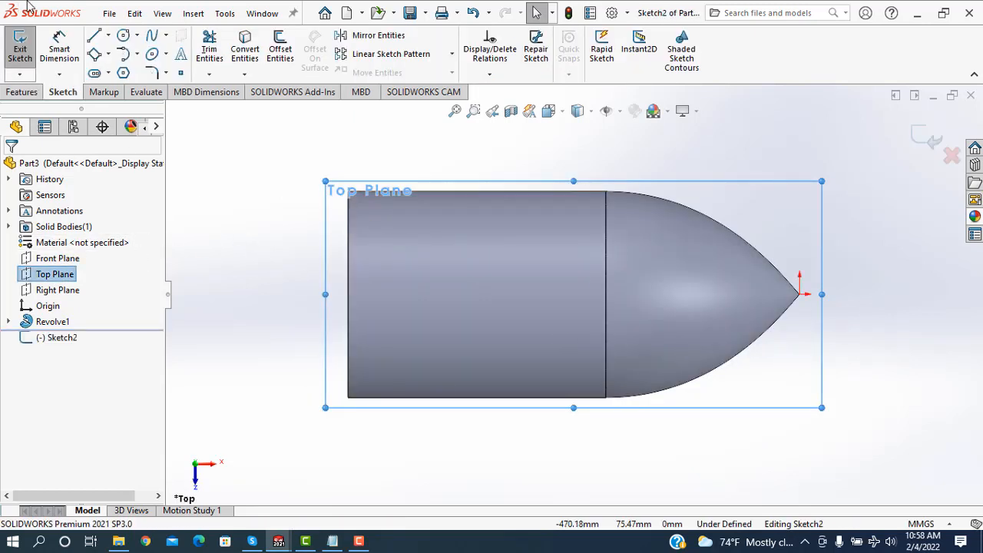
left_click(108, 54)
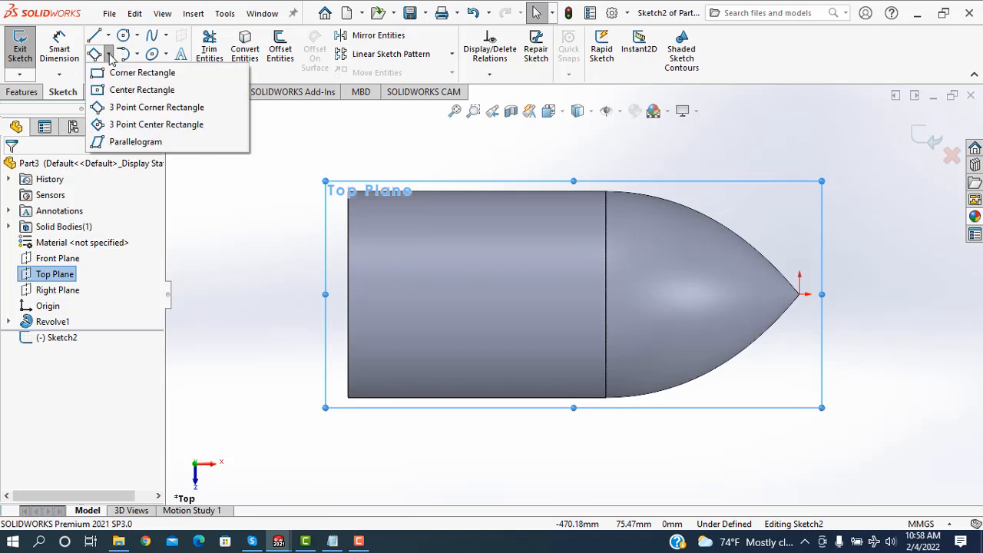
left_click(119, 107)
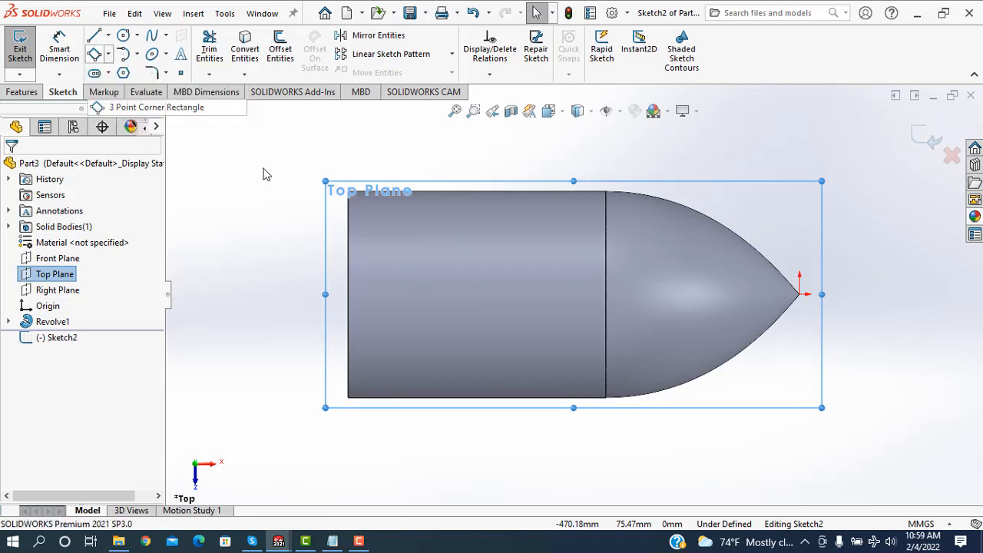
left_click(643, 356)
left_click(371, 218)
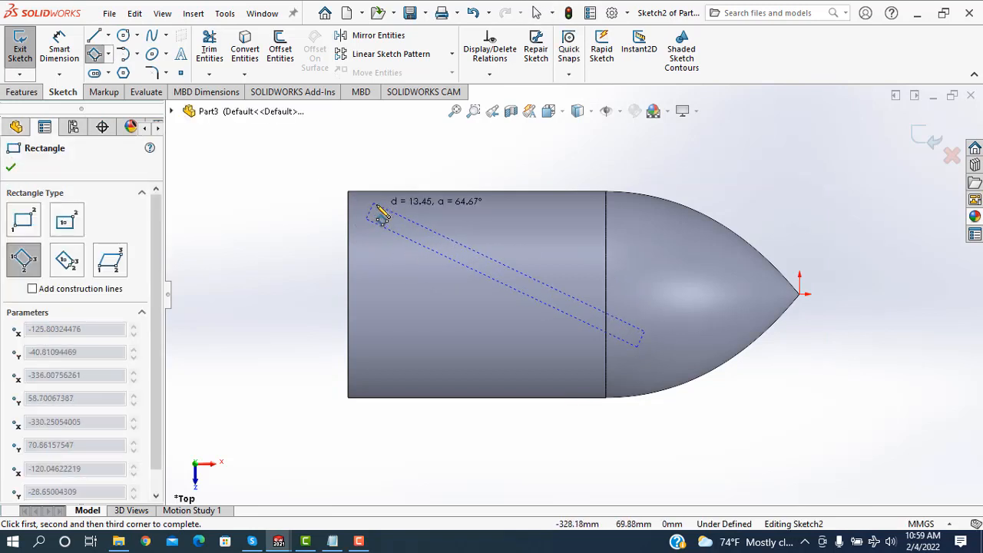
left_click(372, 205)
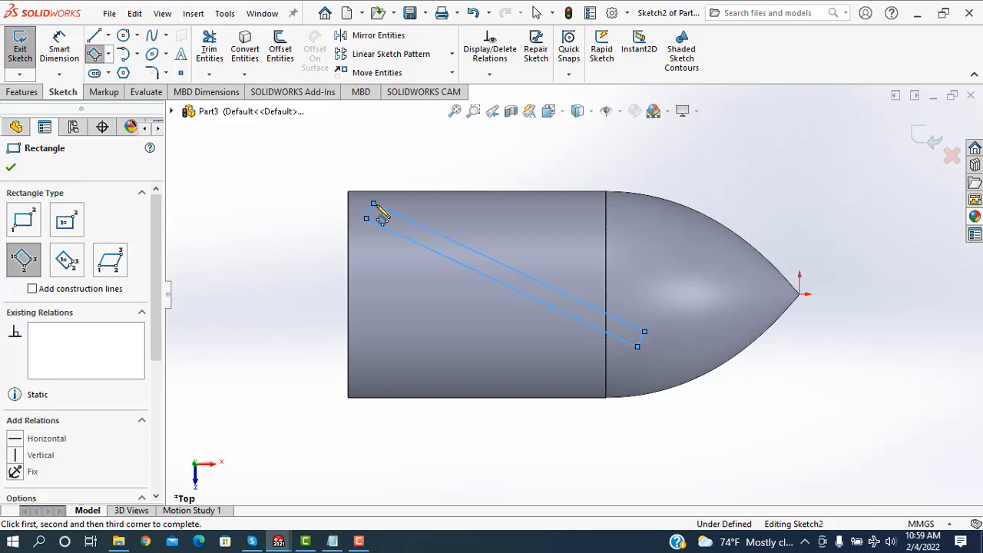
left_click(11, 168)
Step: Dimension the slanted rectangle's short end to 12 mm
left_click(59, 47)
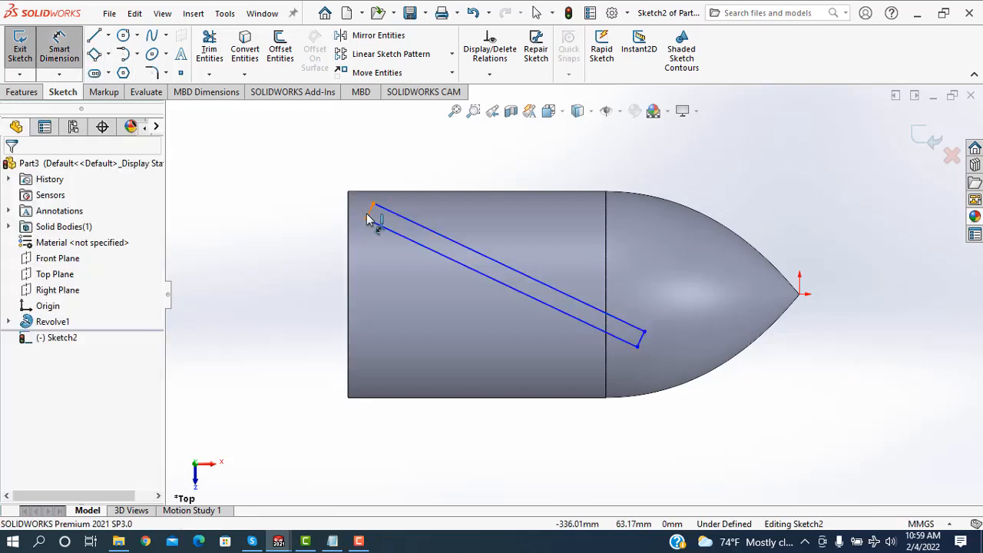
left_click(368, 215)
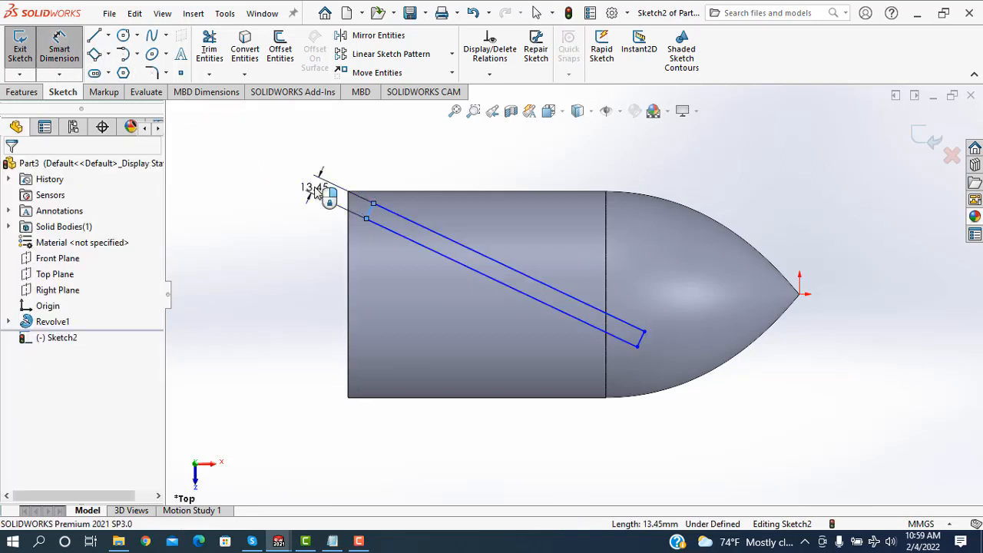
left_click(315, 192)
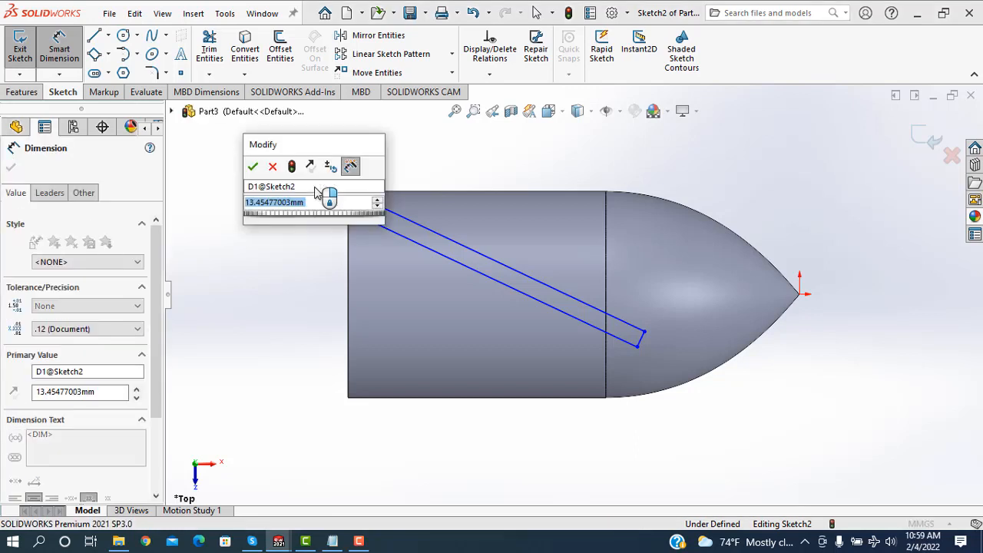
type("10")
key("Return")
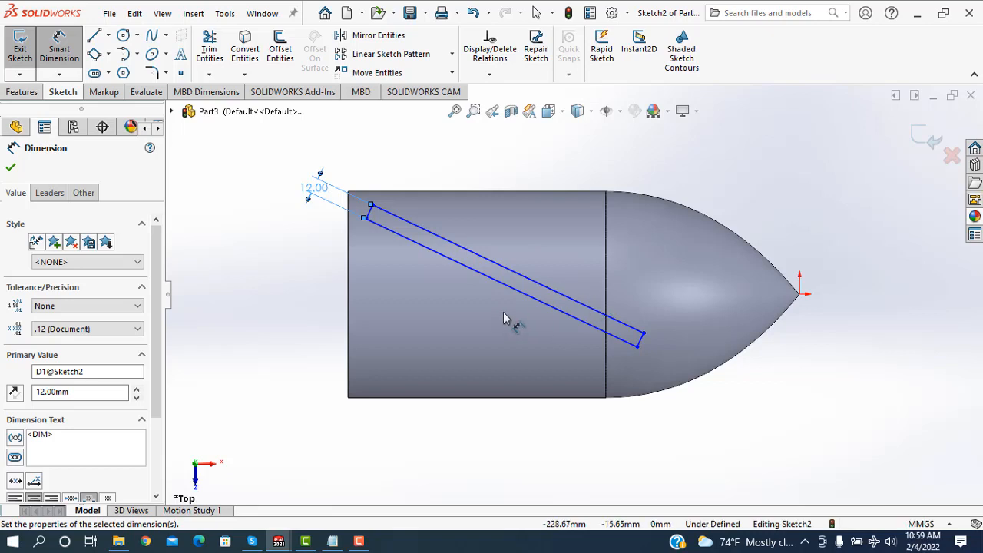
Step: Dimension the horizontal span of the rectangle's lower long side to 225 mm
left_click(505, 284)
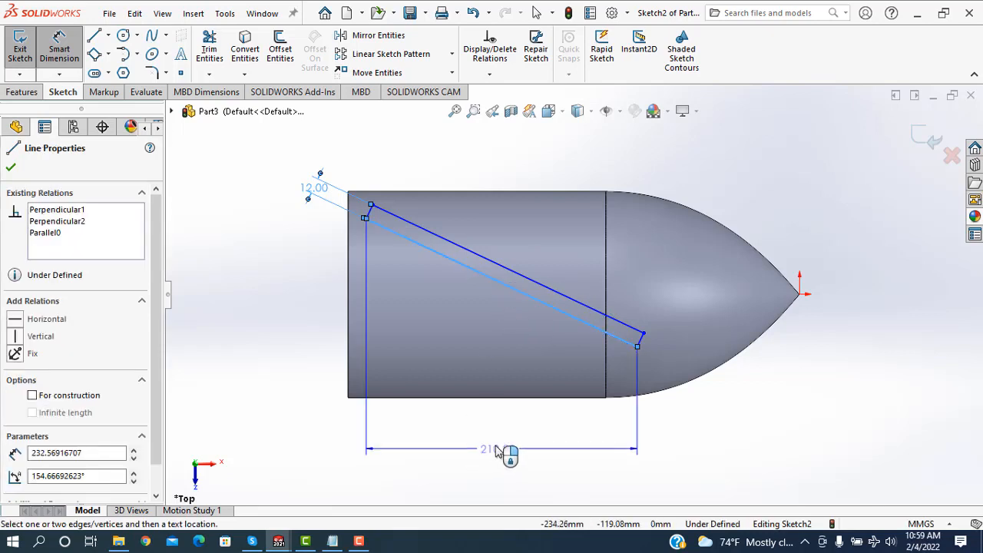
left_click(498, 450)
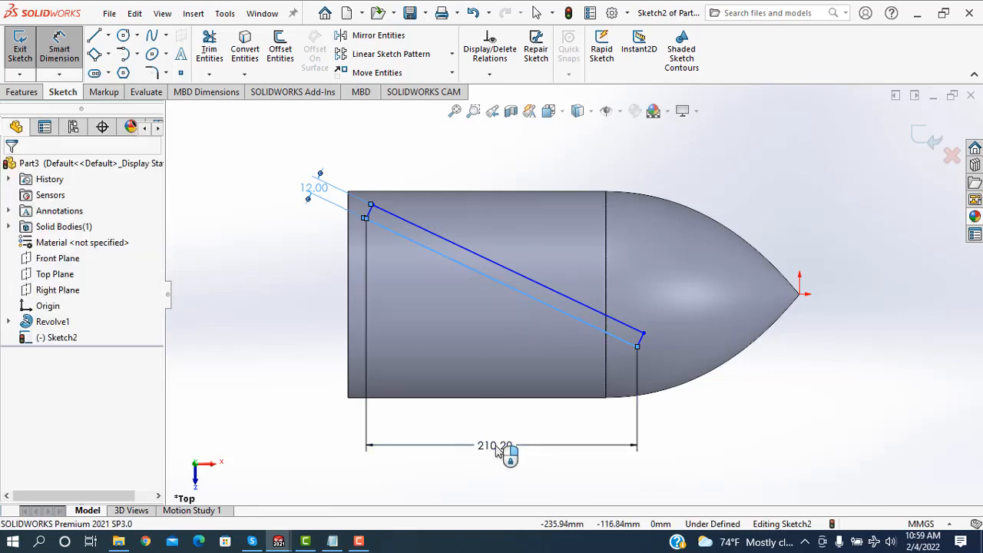
type("225")
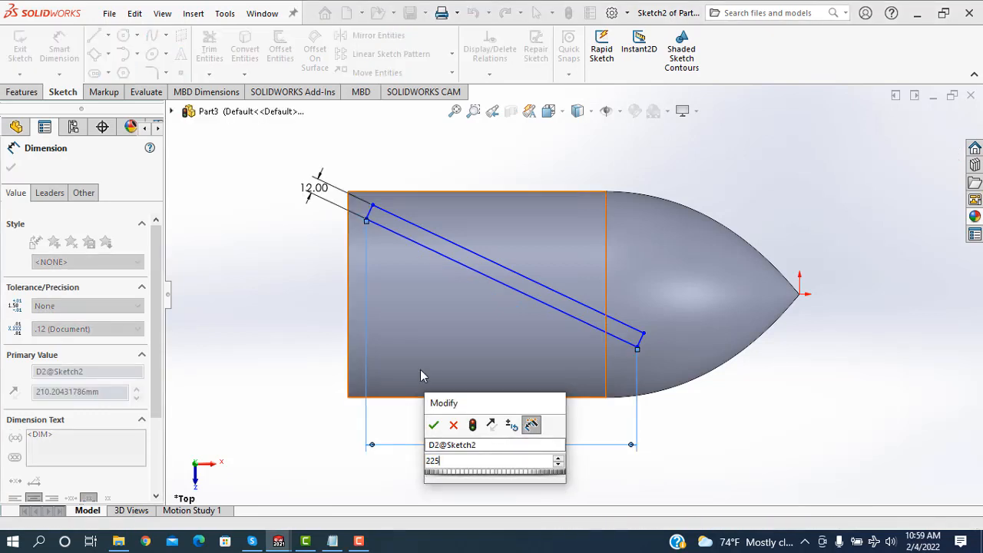
key("Return")
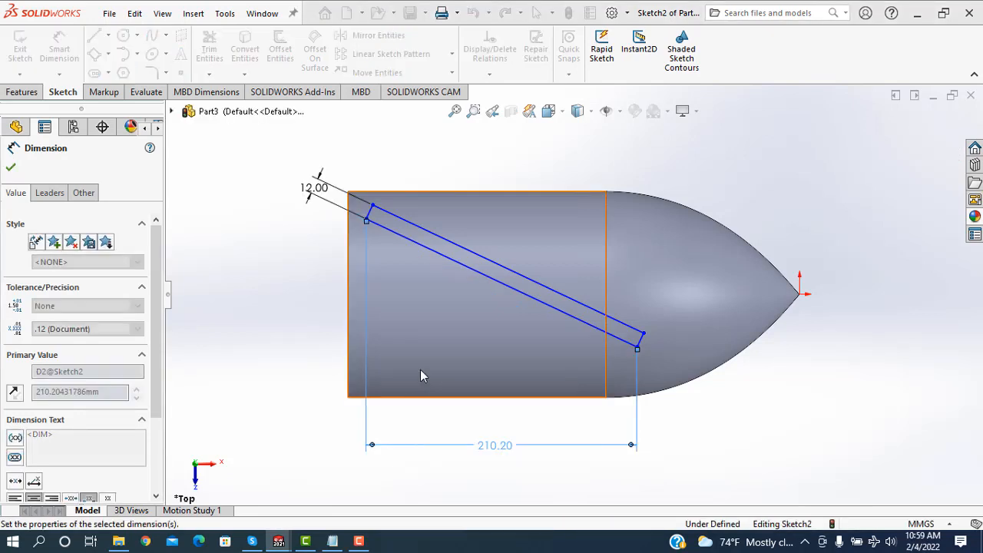
key("Escape")
Step: Set the angle between the rectangle's upper long side and the hub's straight upper edge to 25 degrees, and exit the sketch
left_click(392, 213)
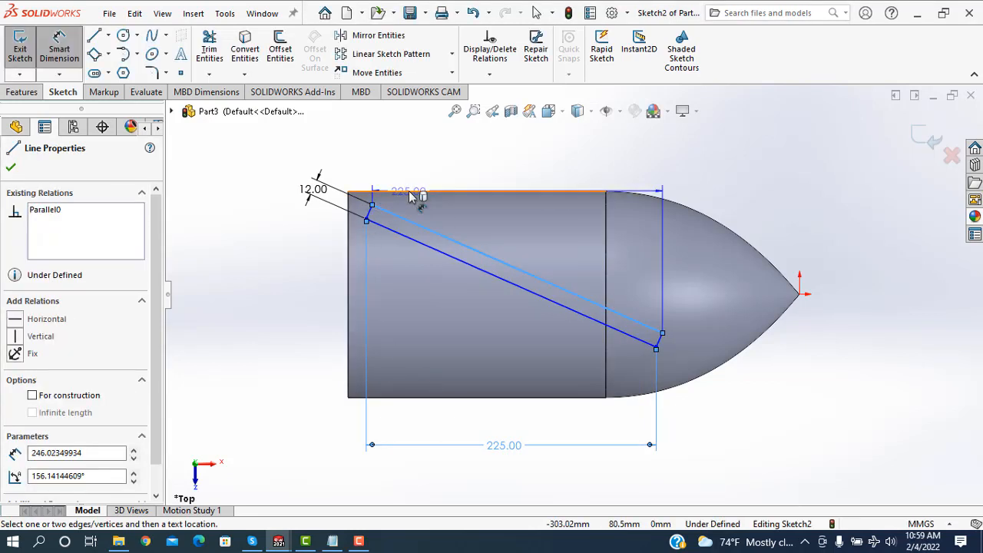
left_click(411, 192)
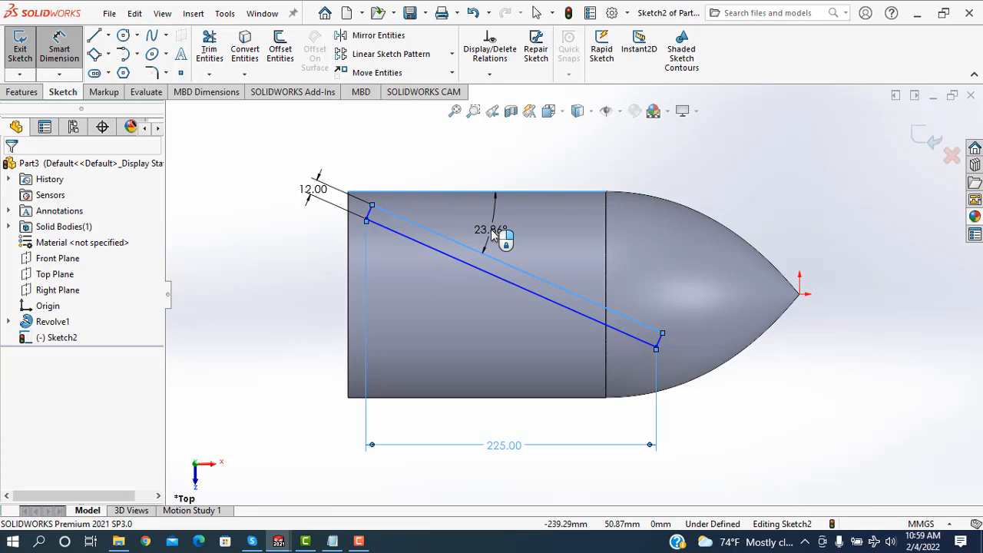
left_click(492, 234)
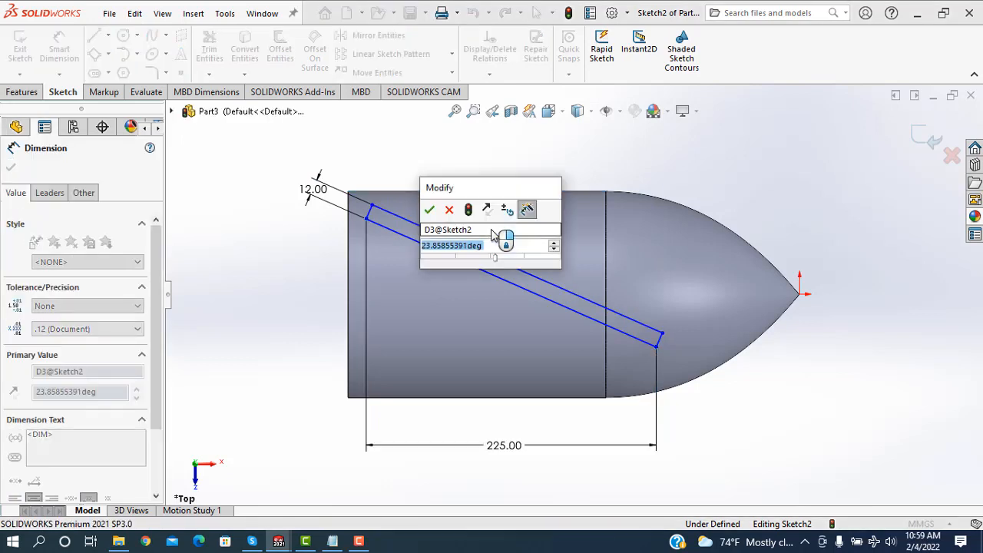
type("25")
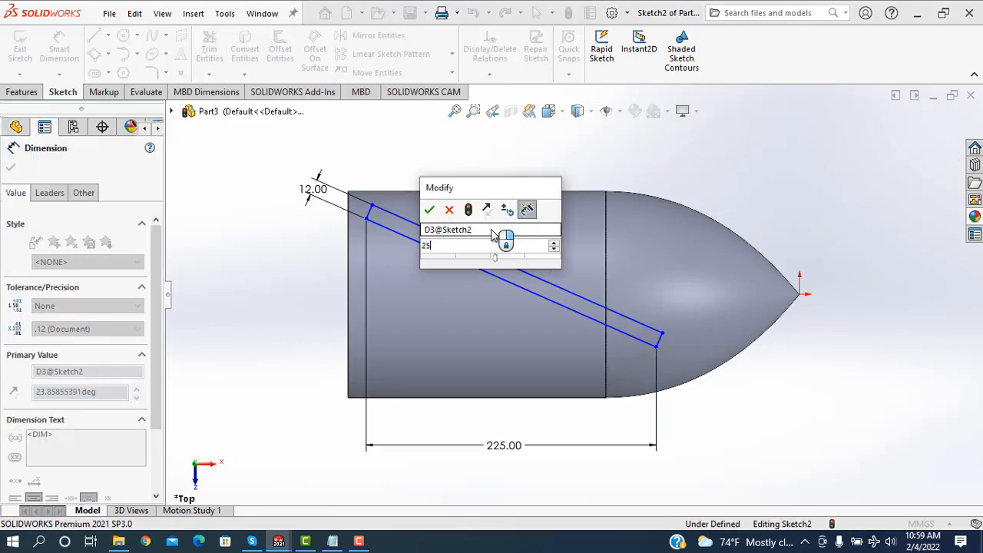
key("Return")
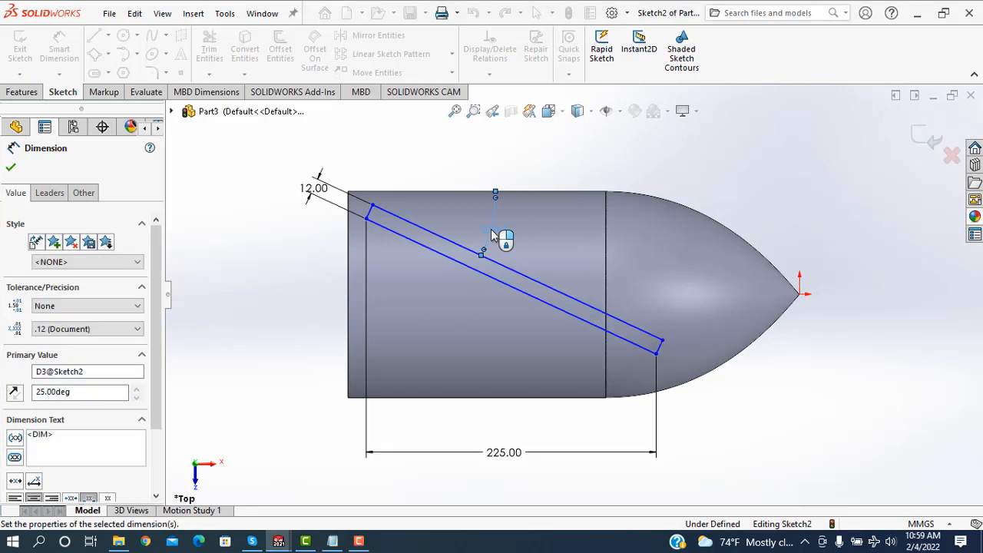
left_click(11, 169)
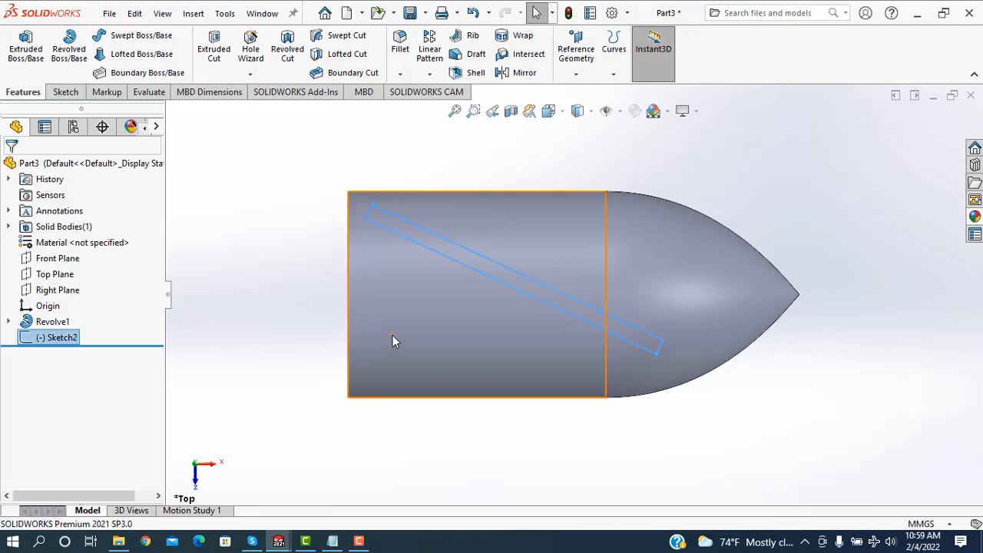
Step: Create a reference plane offset 360 mm from the Top Plane
left_click(56, 274)
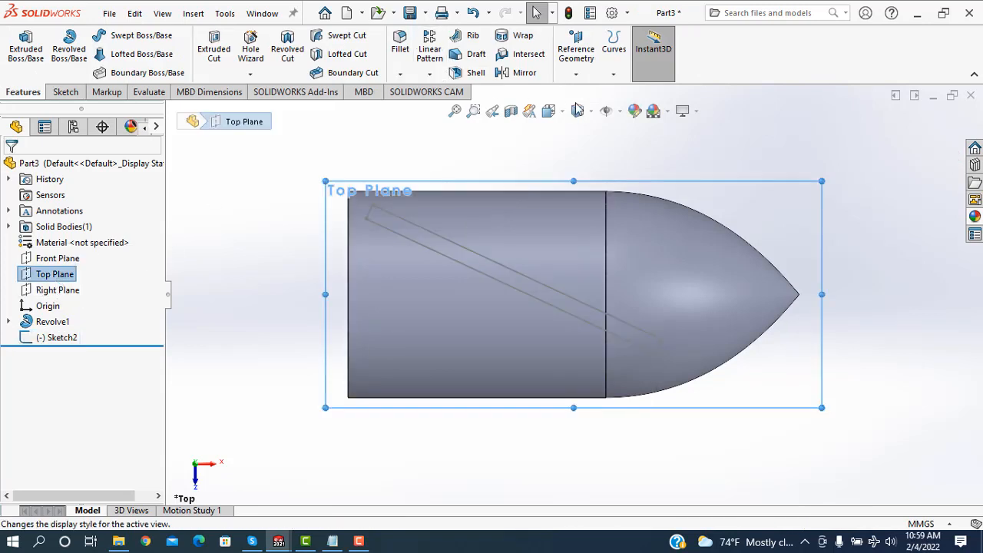
left_click(576, 73)
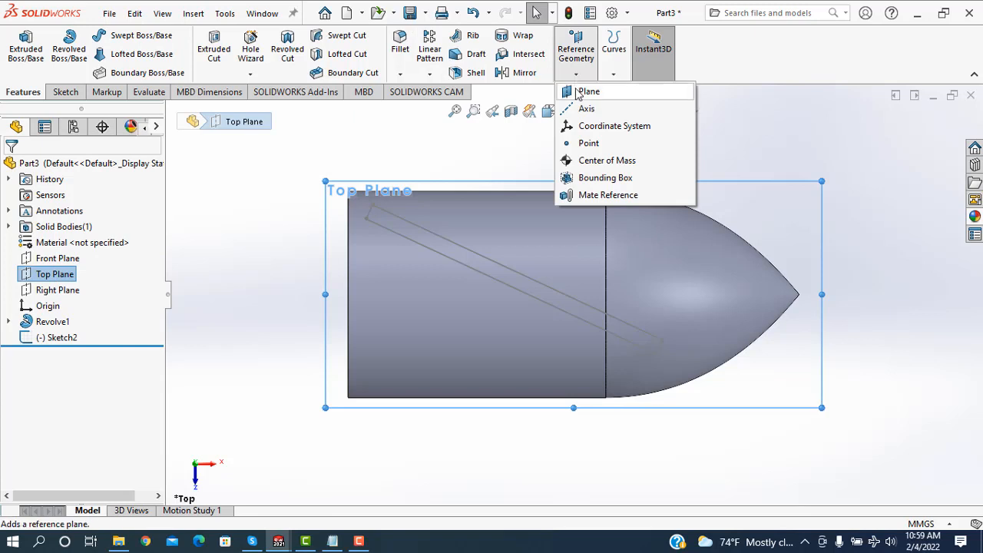
left_click(577, 93)
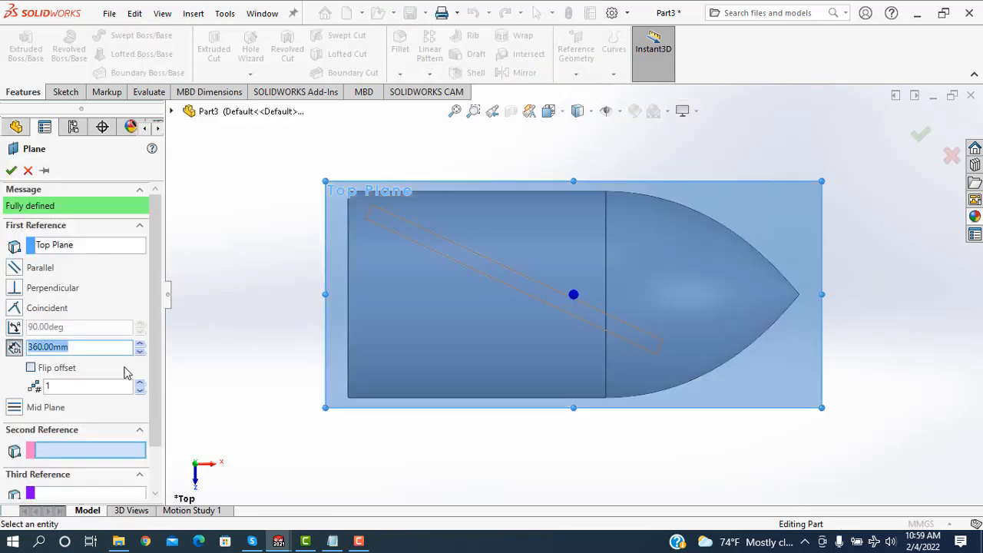
left_click(11, 170)
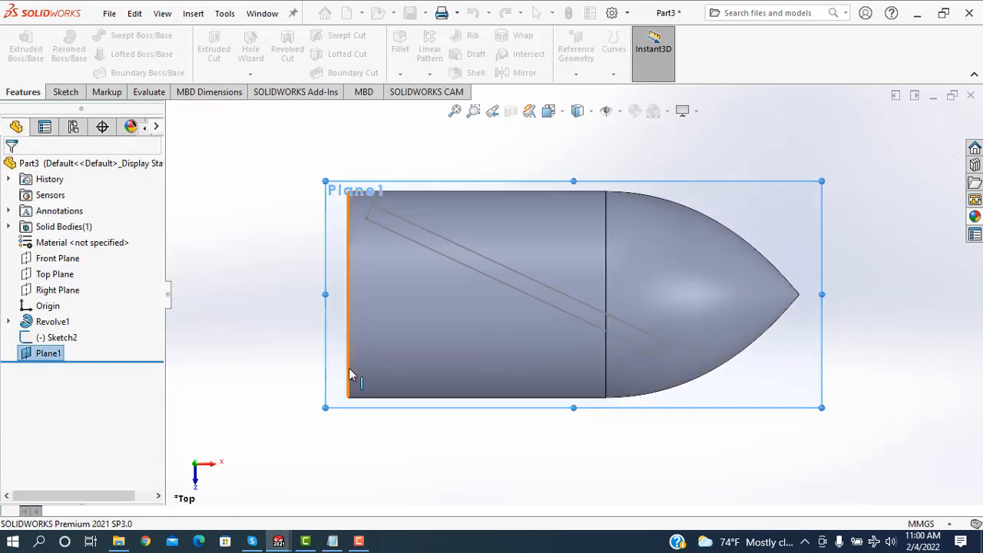
Step: On the offset plane, sketch a slanted three-point corner rectangle about 11 mm wide and 230 mm in horizontal span, crossing the first blade profile
right_click(333, 281)
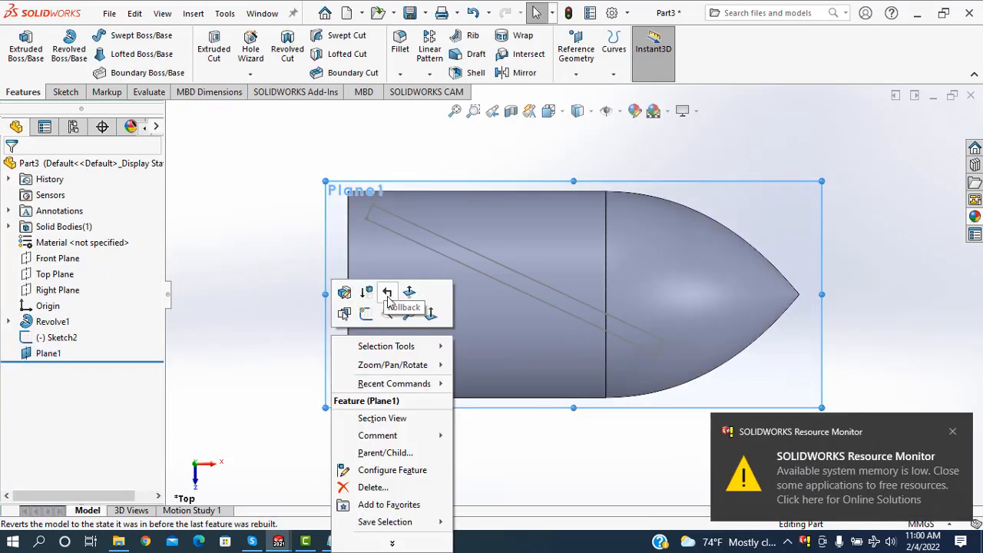
left_click(367, 314)
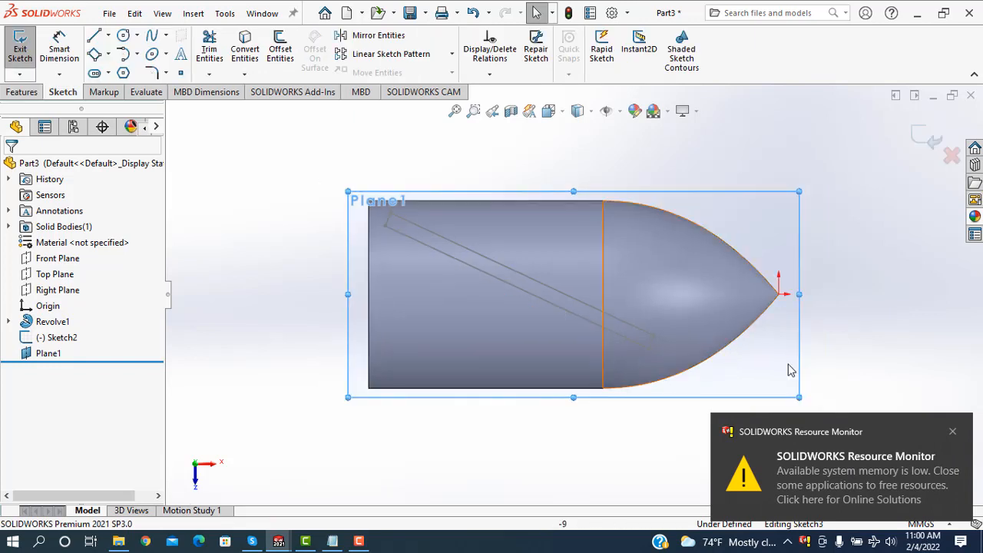
left_click(952, 433)
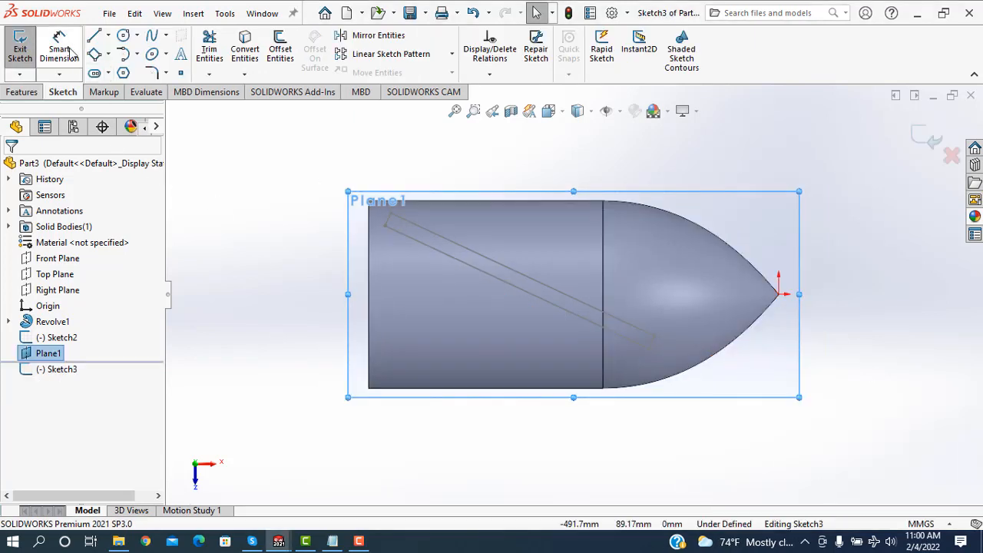
right_click_drag(529, 318, 411, 278)
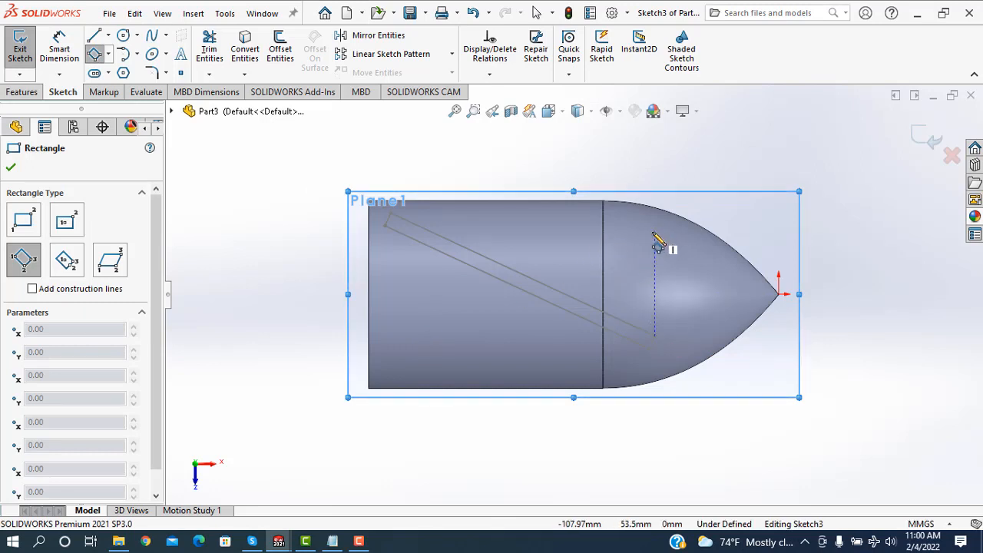
left_click(655, 232)
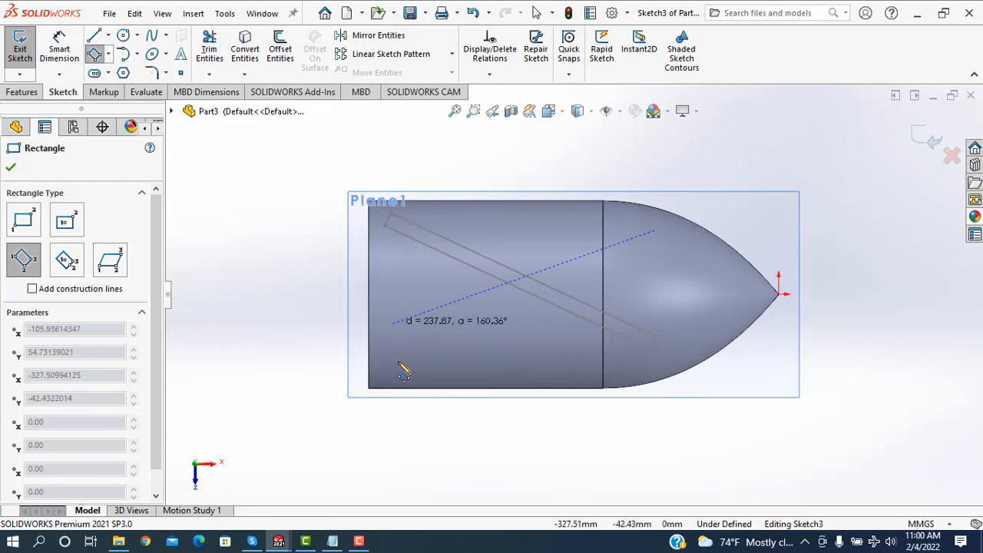
left_click(389, 373)
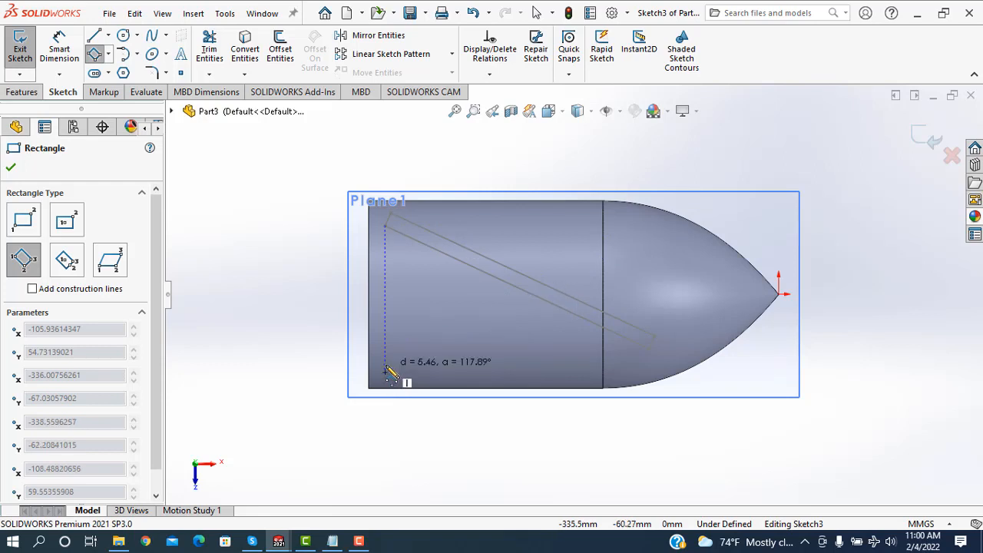
left_click(385, 359)
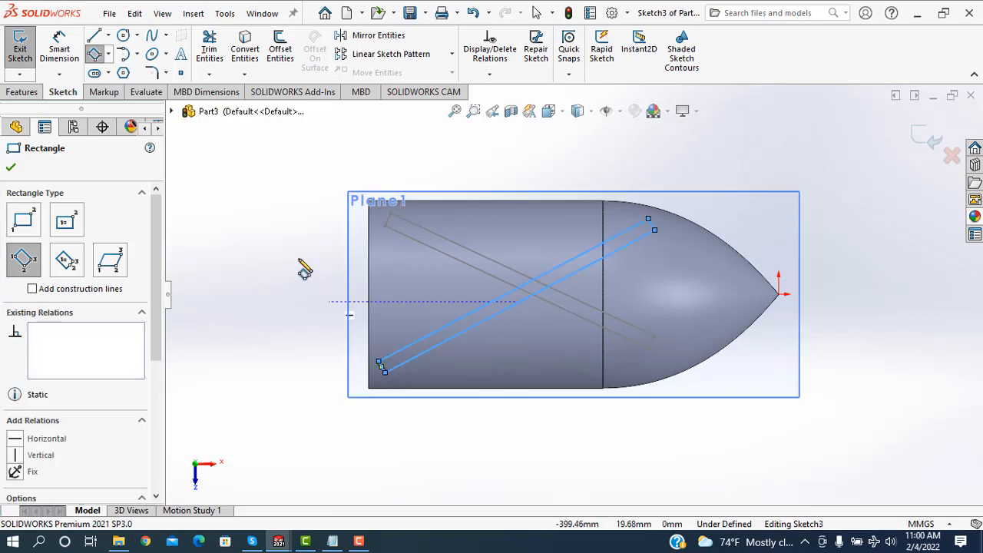
Step: Dimension the short end of the new slanted rectangle to 12 mm
right_click(308, 268)
left_click(310, 270)
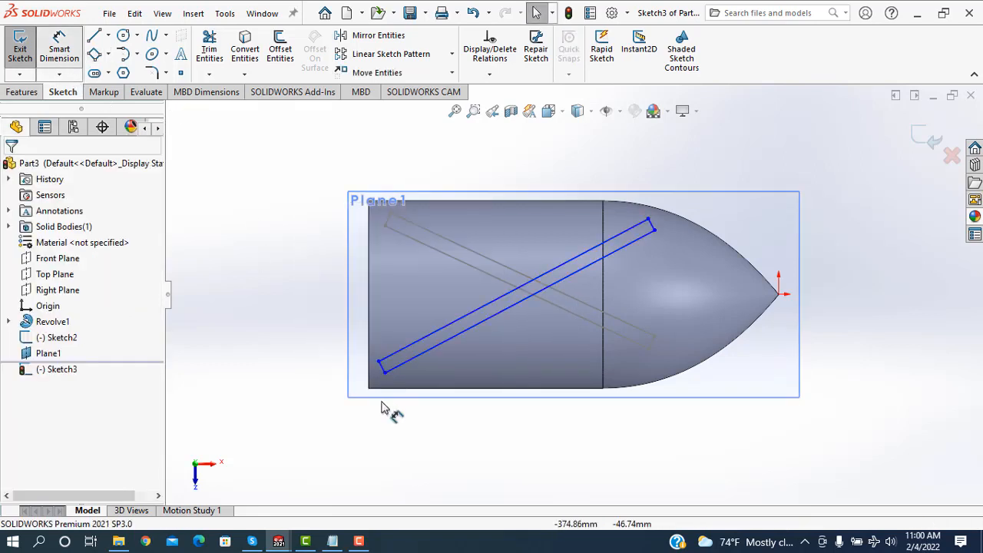
left_click(322, 393)
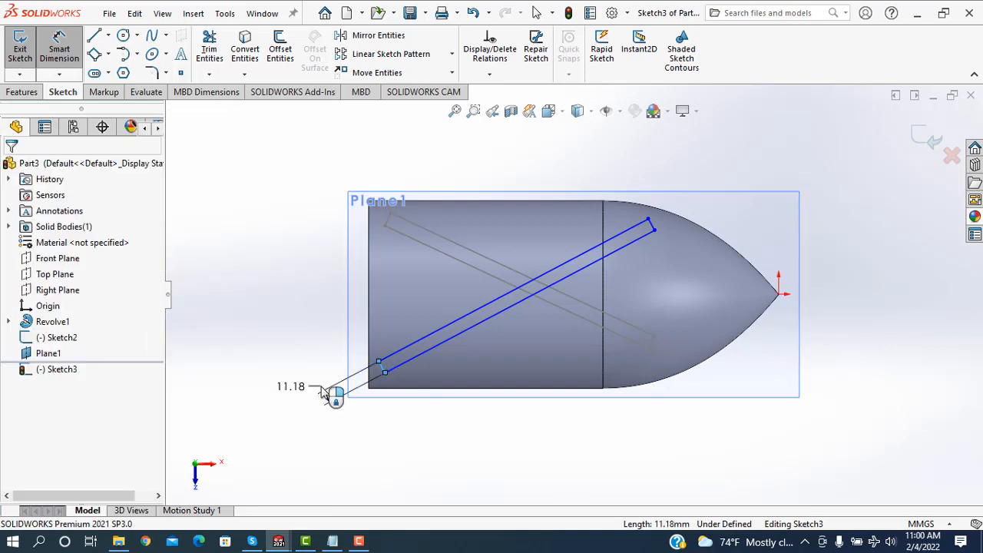
left_click(323, 393)
type("12")
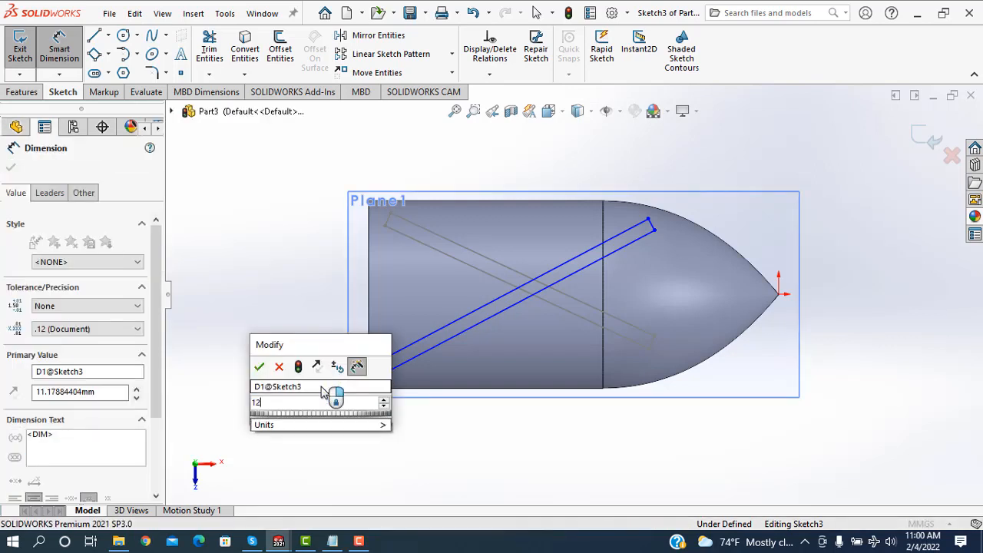
key("Return")
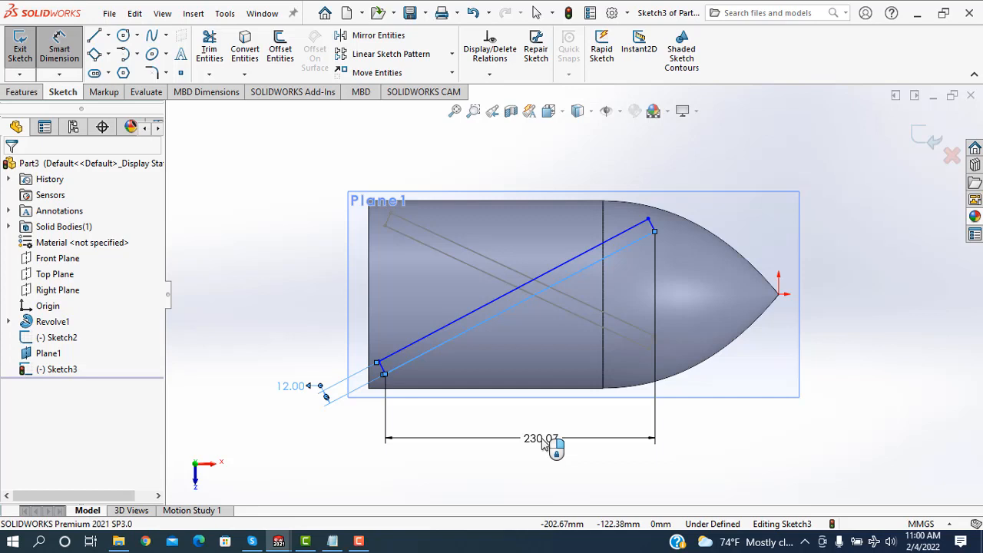
Step: Dimension the horizontal span of the new rectangle's lower long side to 240 mm
left_click(541, 445)
type("24")
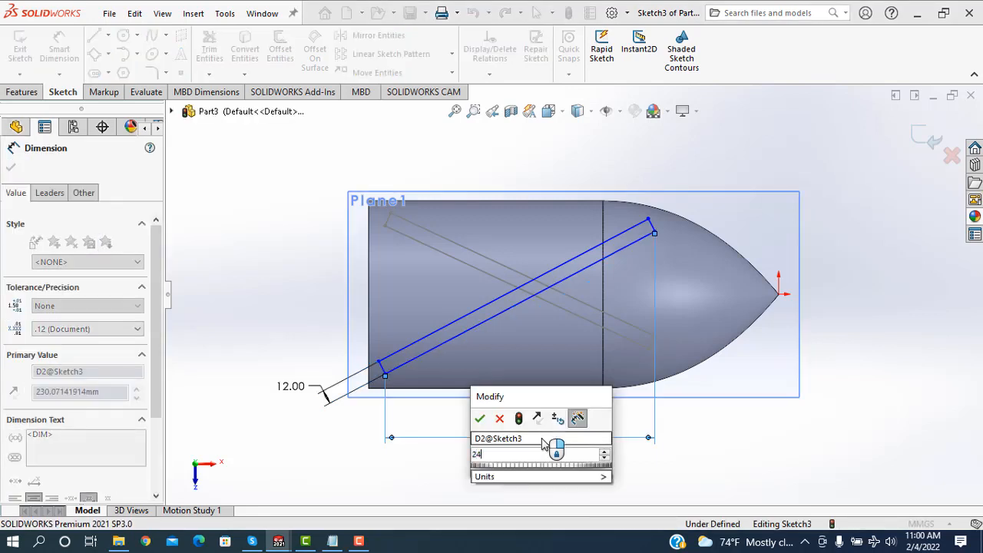
type("0")
key("Return")
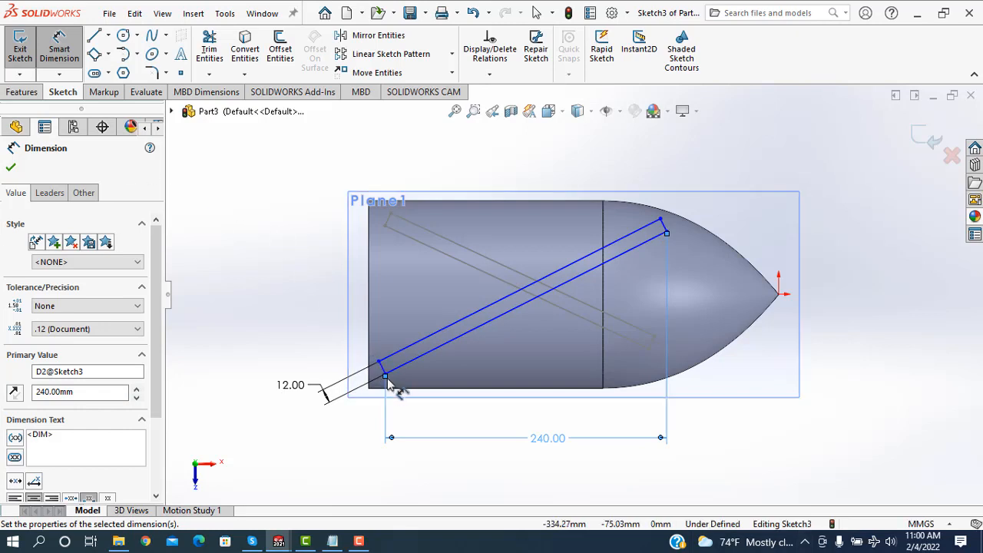
Step: Dimension the angle between the new rectangle's lower long side and the hub's straight lower edge as 30 degrees
left_click(407, 366)
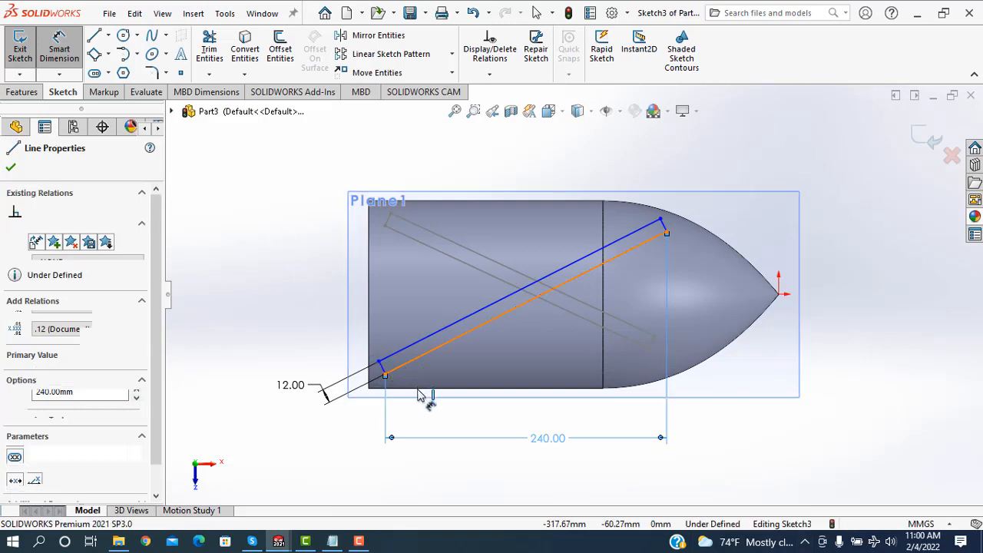
left_click(419, 388)
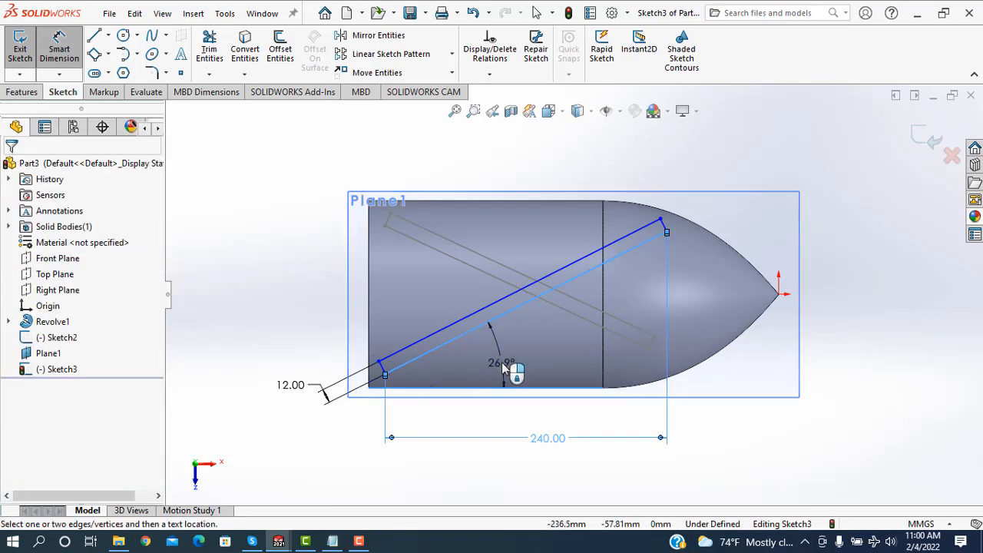
left_click(502, 362)
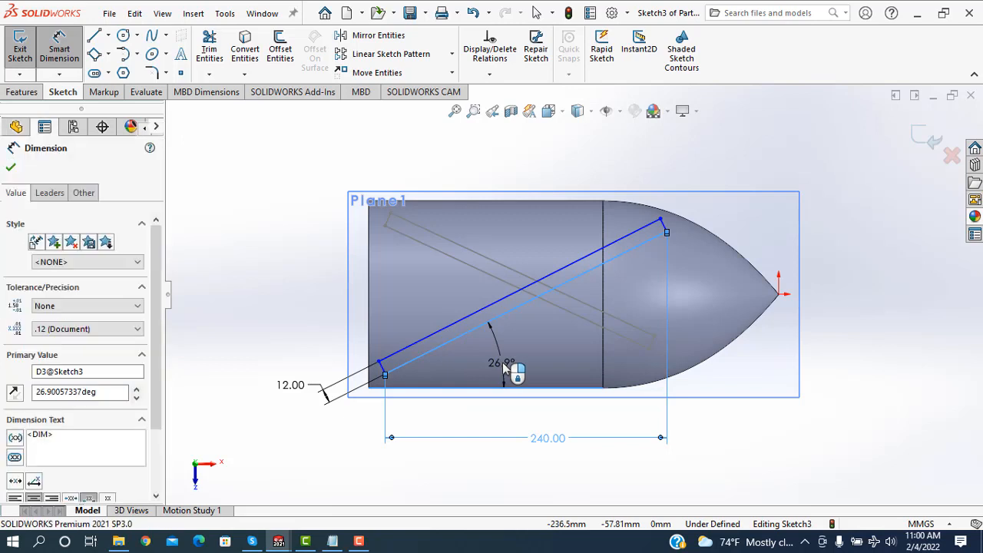
type("30")
key("Return")
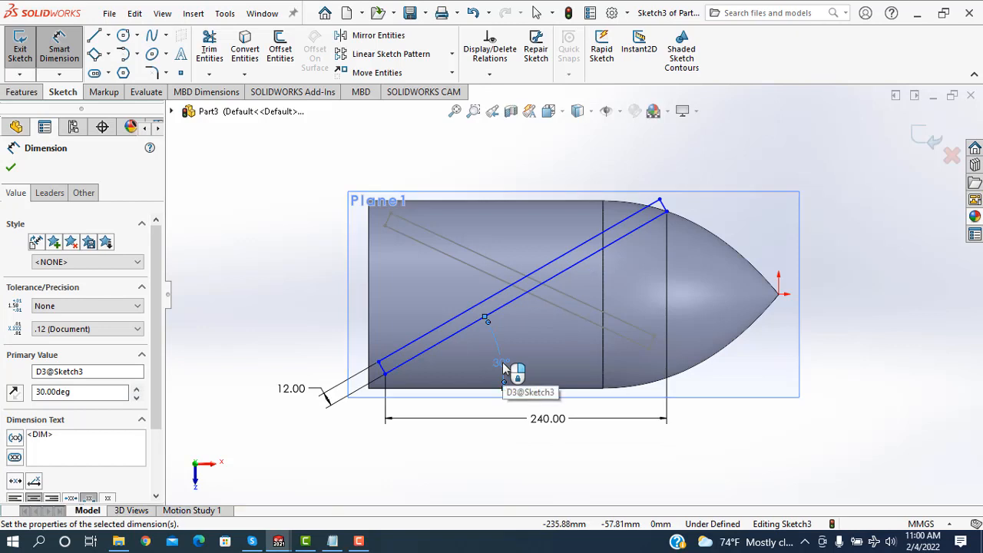
Step: Set the angle between the rectangle and the hub's lower edge to 15 degrees
double_click(503, 362)
type("30")
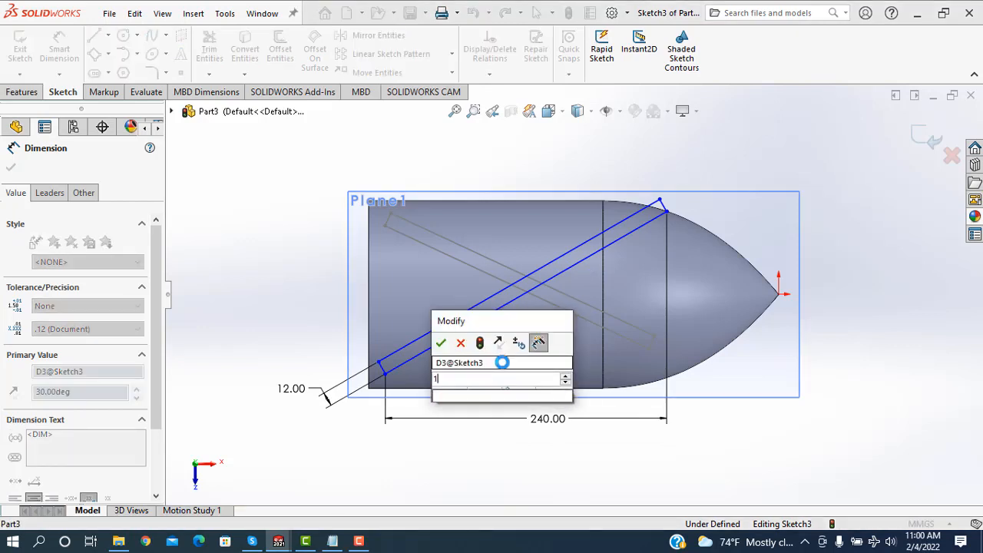
key("Return")
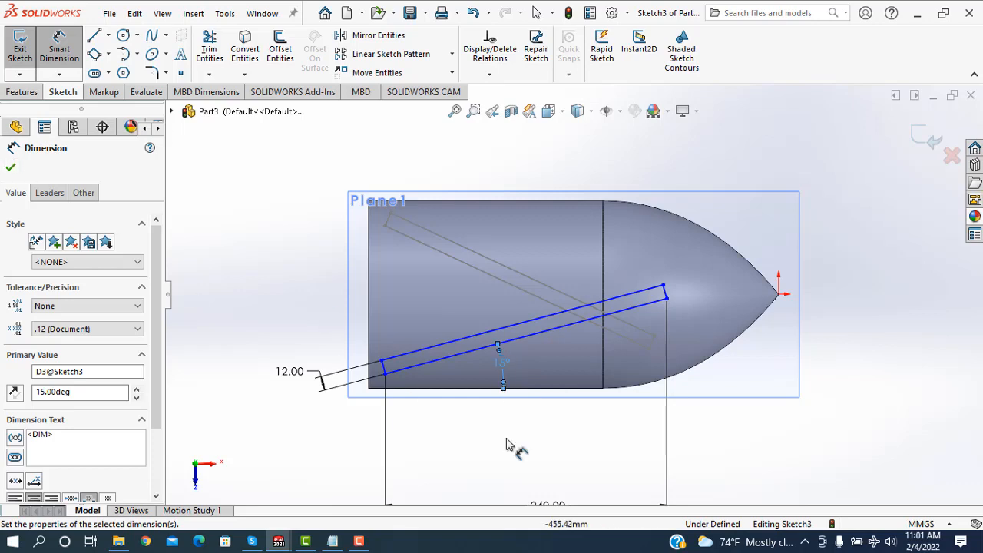
Step: Set the angle between the rectangle and the hub's lower edge to 20 degrees, and exit the sketch
double_click(506, 366)
type("20")
key("Return")
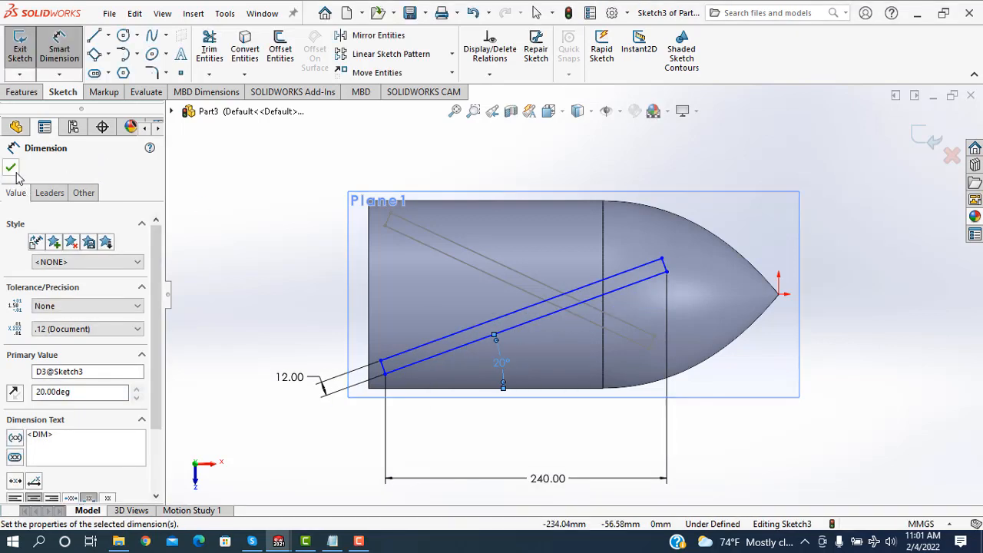
left_click(11, 166)
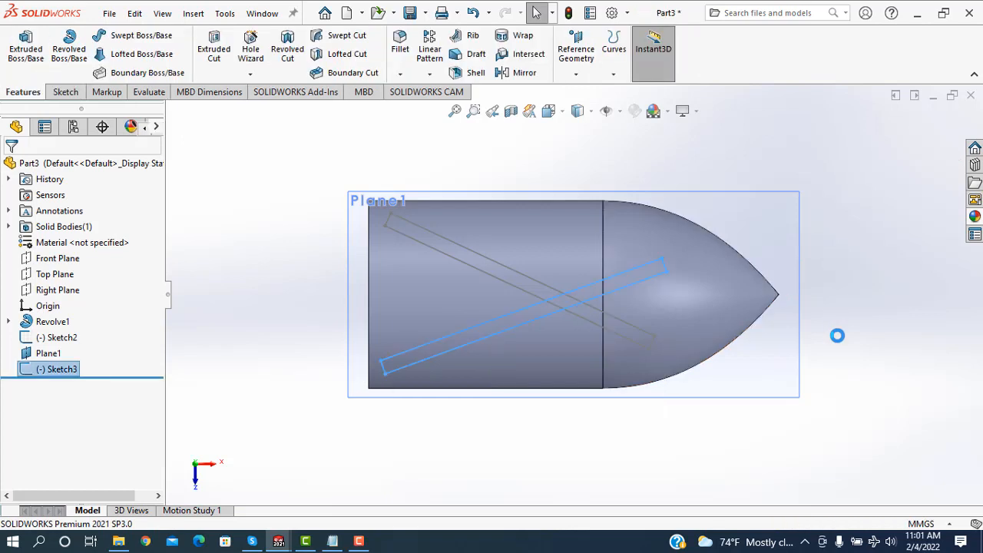
Step: Hide the offset reference plane above the hub
mouse_move(834, 388)
middle_mouse_down()
mouse_move(822, 248)
mouse_move(724, 266)
middle_mouse_up()
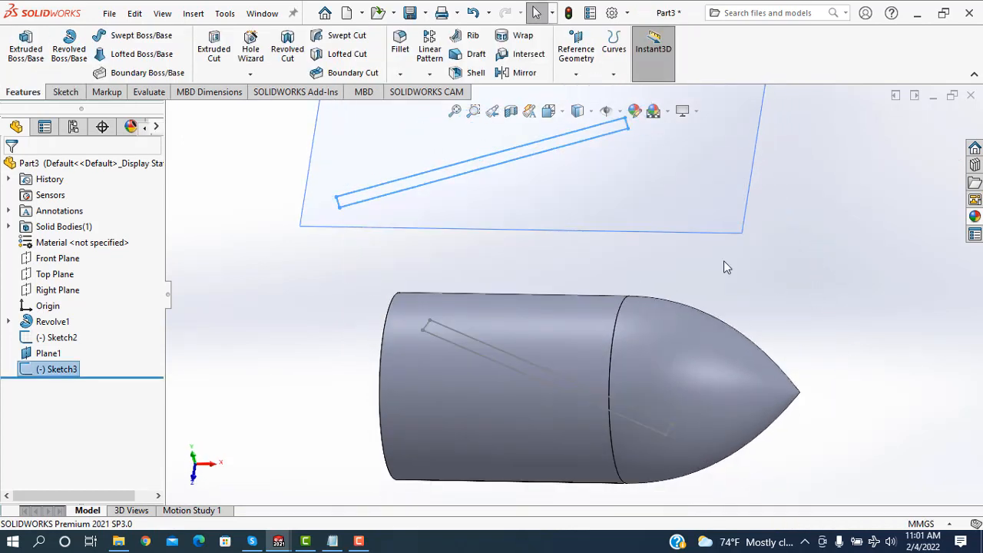
right_click(658, 198)
left_click(720, 174)
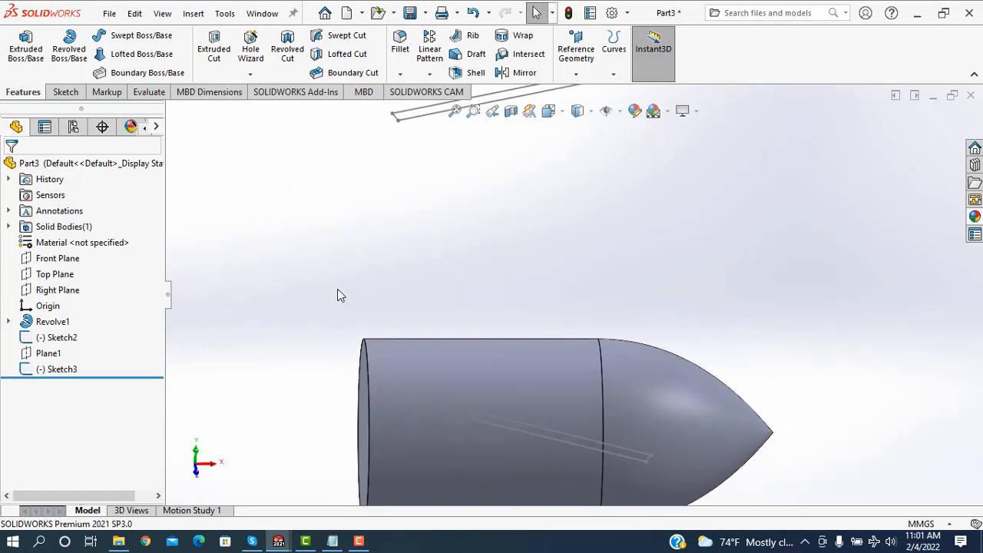
Step: Loft a solid blade from the rectangle inside the hub to the rectangle on the offset plane, matching their nose-side corners
scroll(513, 347, "up", 3)
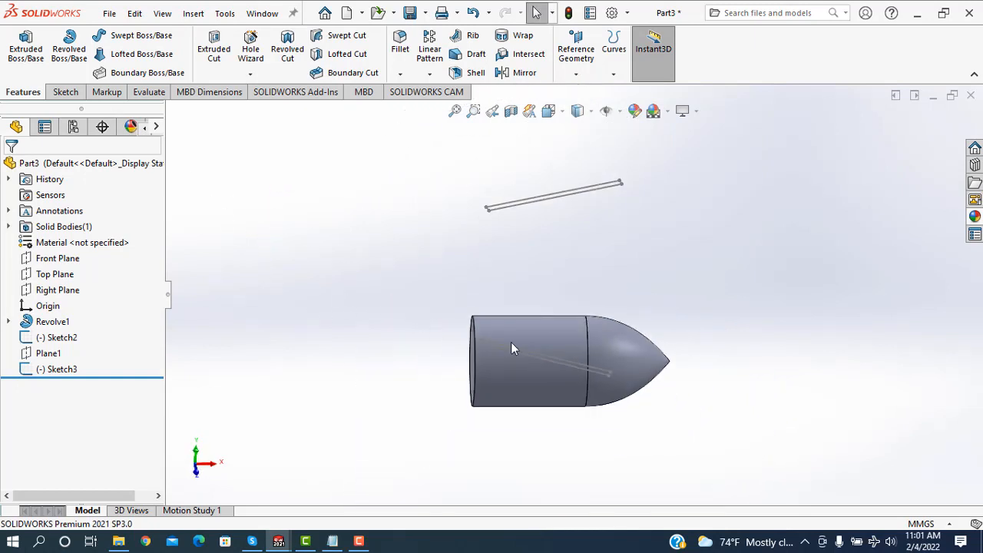
left_click(66, 93)
left_click(23, 92)
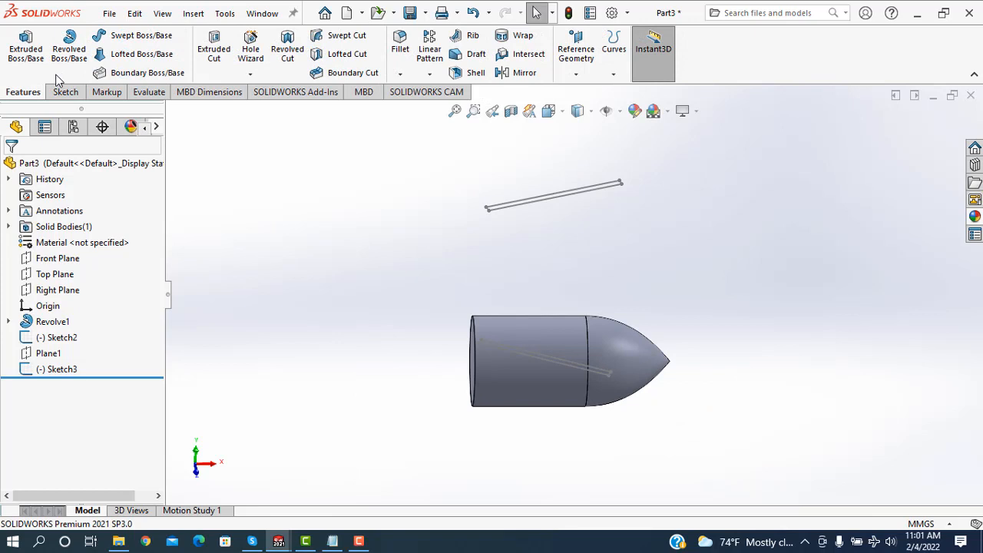
left_click(132, 59)
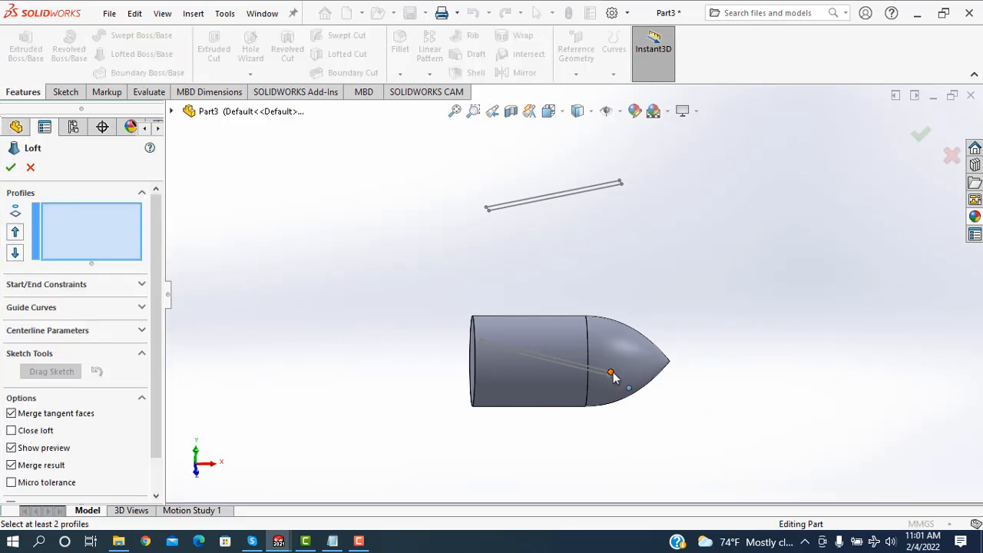
scroll(612, 375, "down", 3)
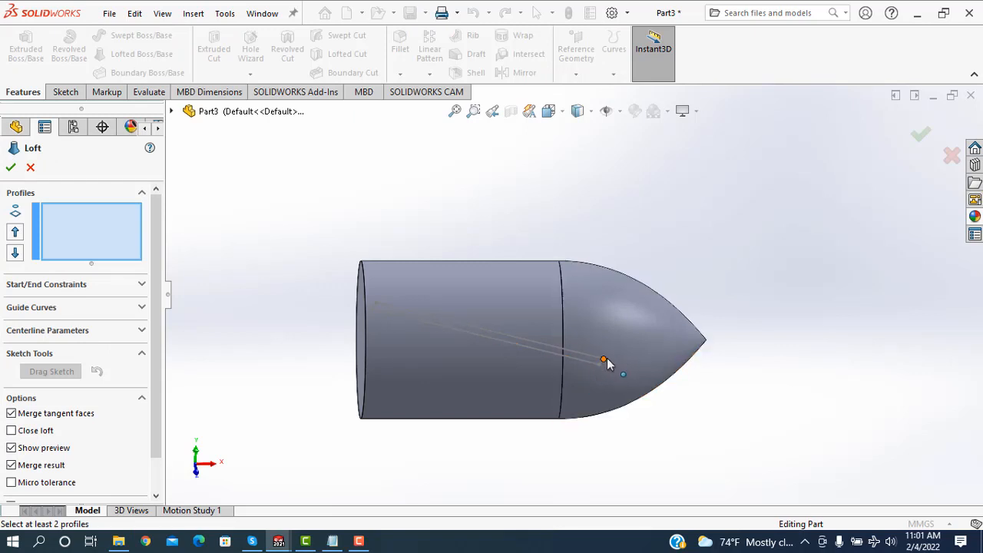
left_click(644, 287)
scroll(645, 285, "up", 2)
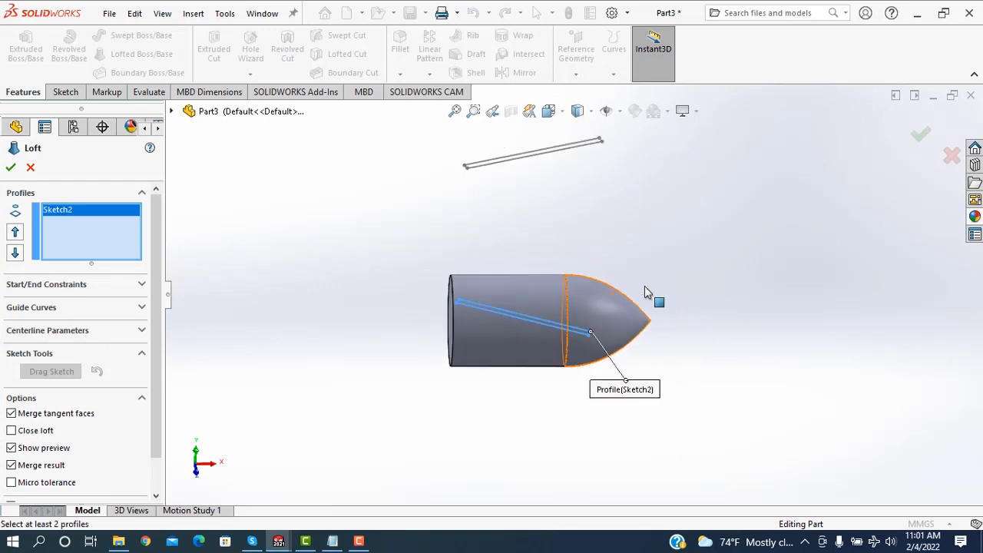
left_click(600, 144)
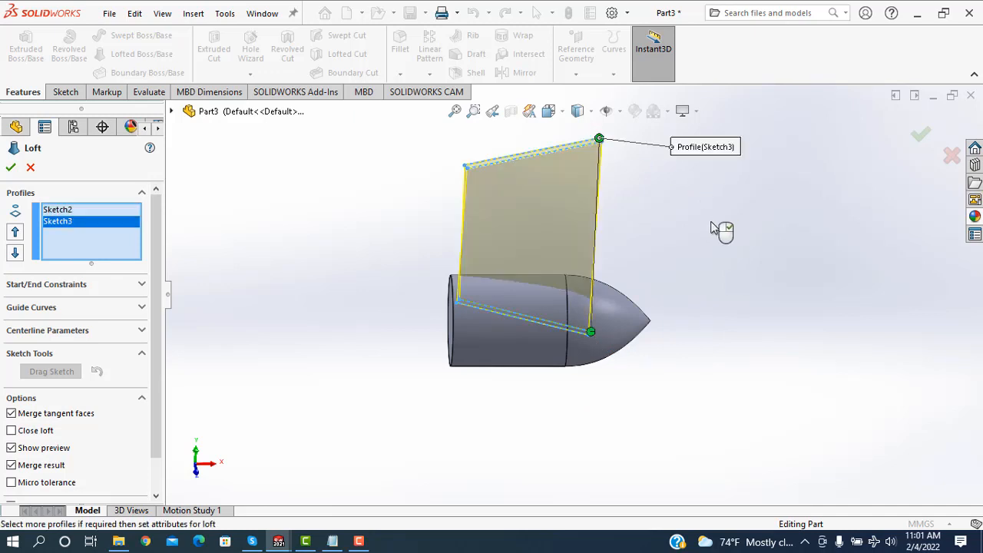
mouse_move(715, 234)
middle_mouse_down()
mouse_move(610, 290)
mouse_move(542, 268)
mouse_move(694, 176)
mouse_move(708, 187)
mouse_move(700, 192)
middle_mouse_up()
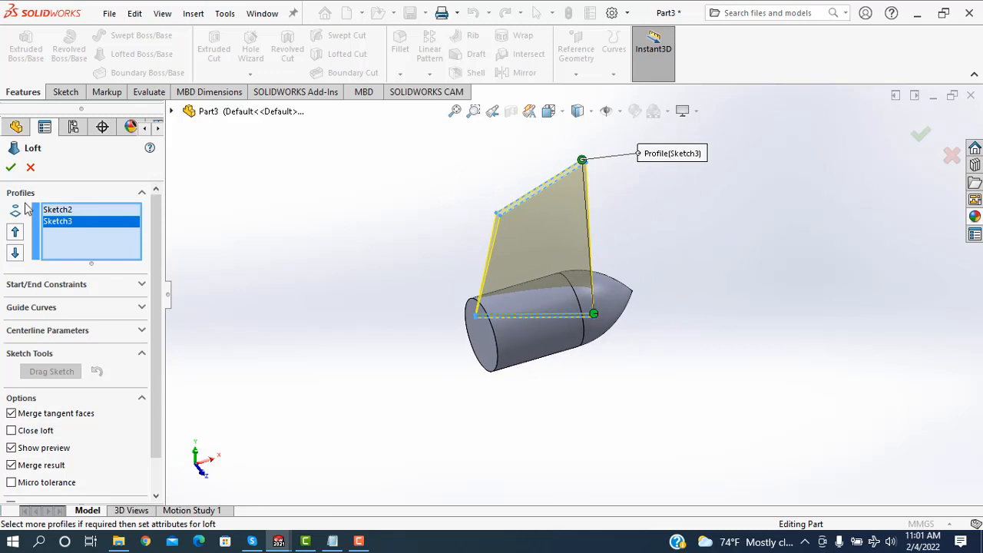
left_click(11, 168)
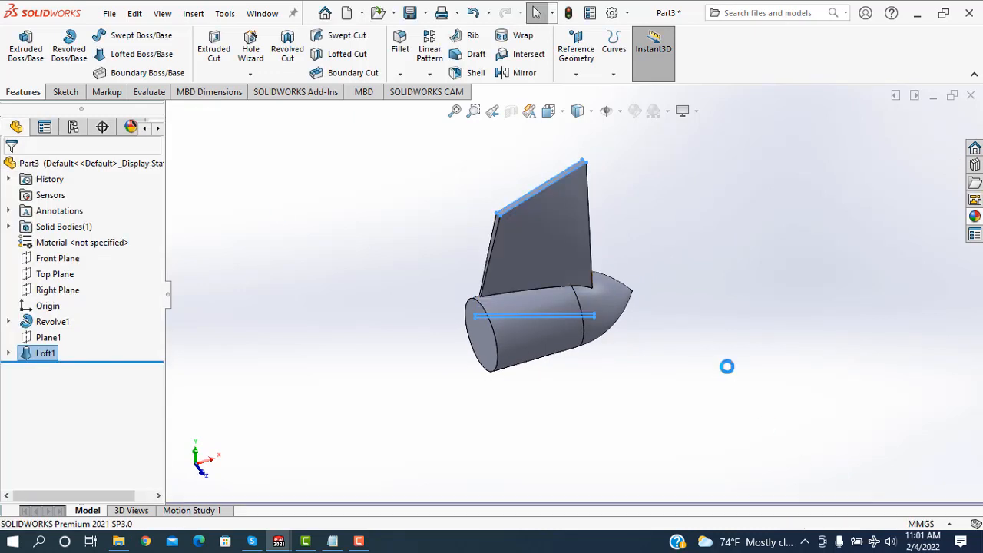
middle_click_drag(707, 314, 595, 283)
scroll(559, 226, "down", 2)
scroll(559, 223, "down", 3)
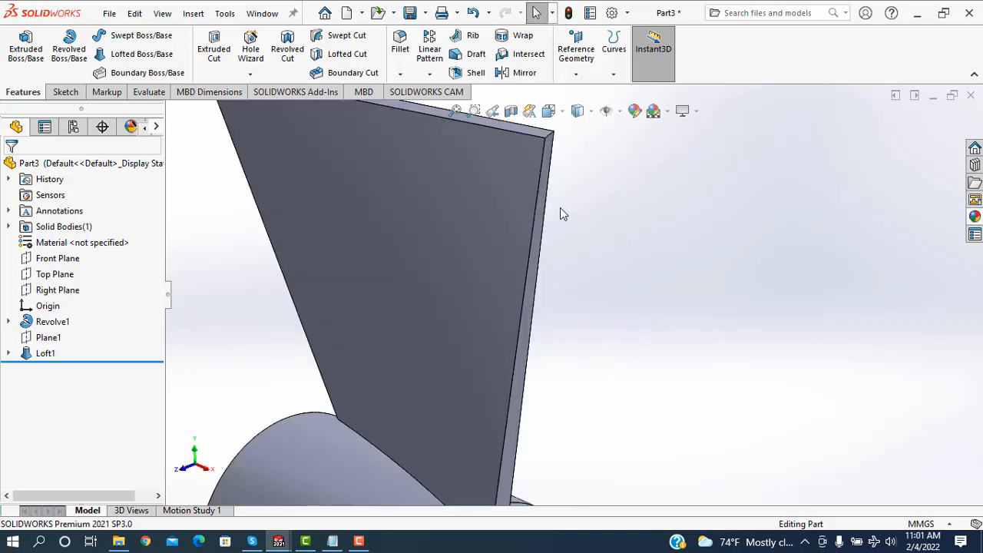
left_click(400, 45)
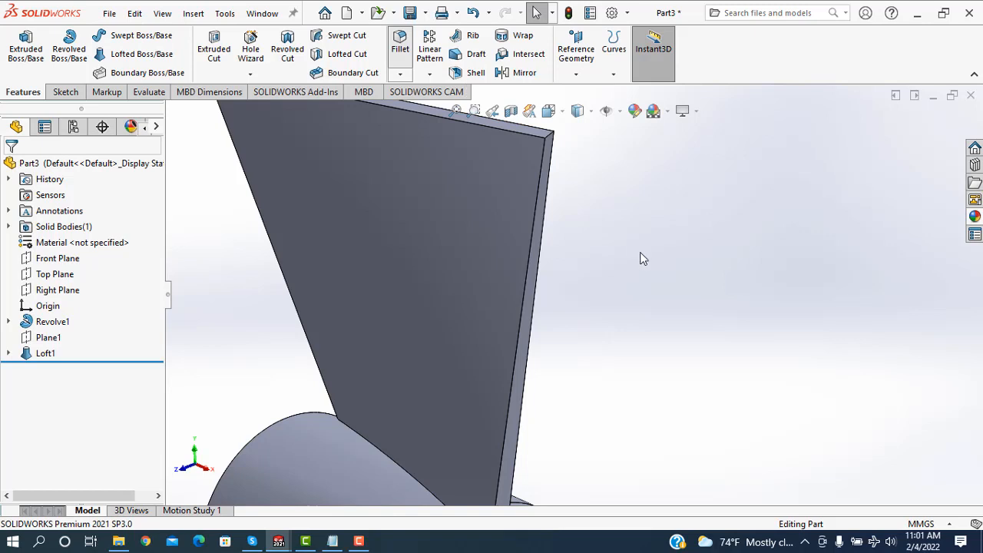
left_click(550, 133)
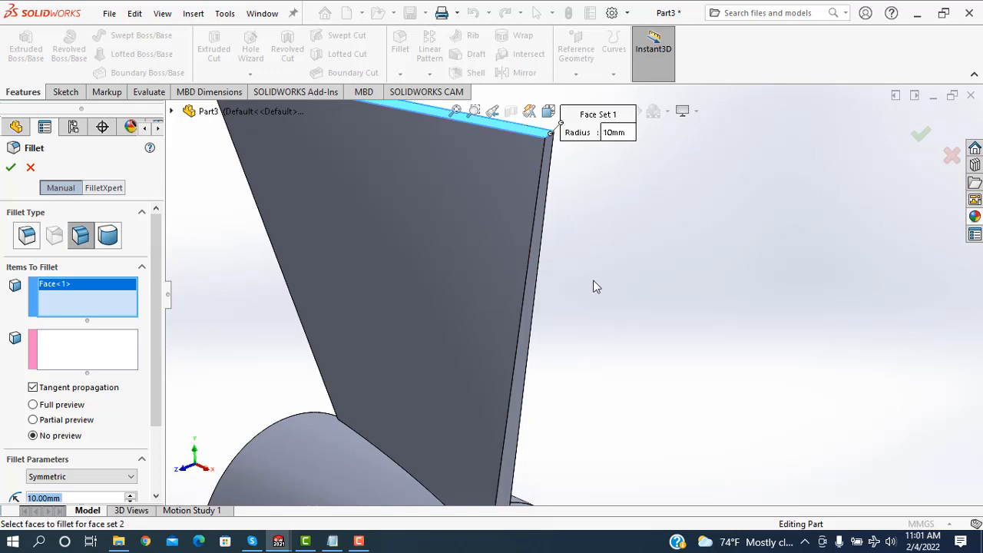
left_click(31, 168)
scroll(571, 246, "up", 1)
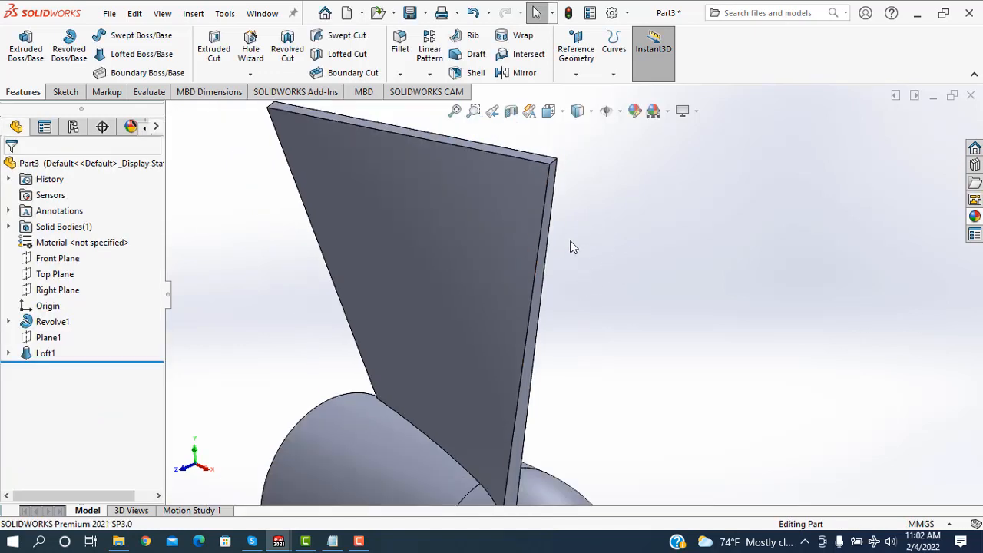
Step: Try to apply a full round fillet to the blade's tip face between its two narrow side faces
scroll(571, 247, "up", 1)
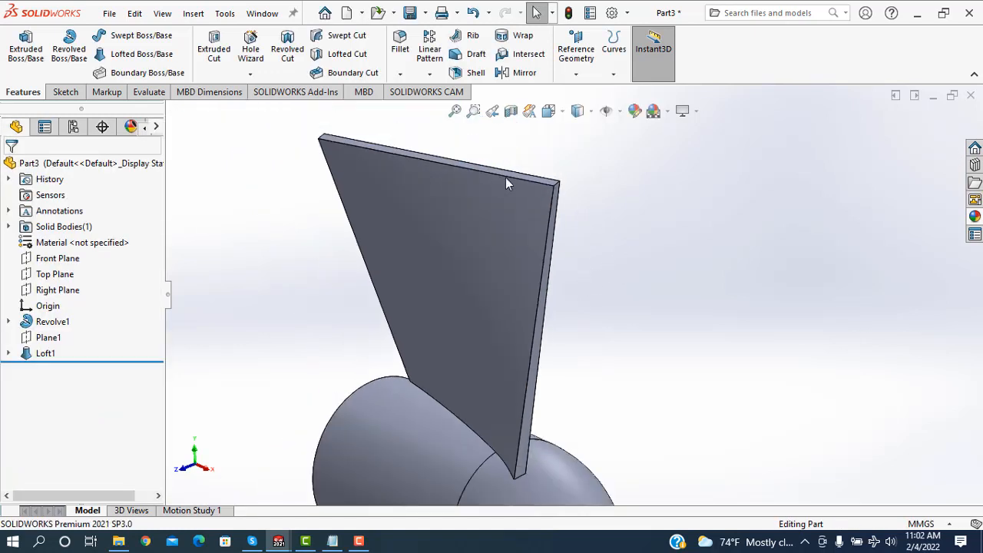
left_click(400, 49)
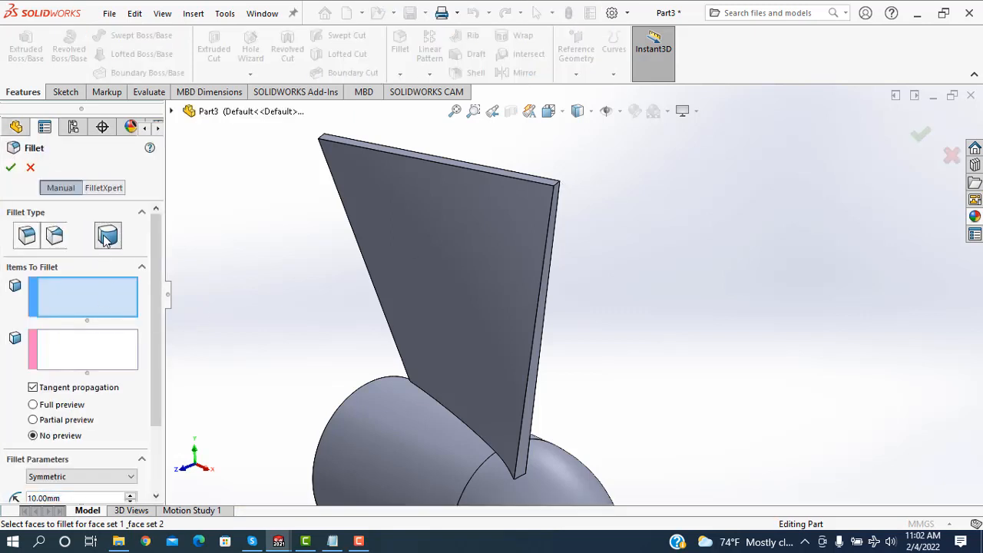
left_click(108, 235)
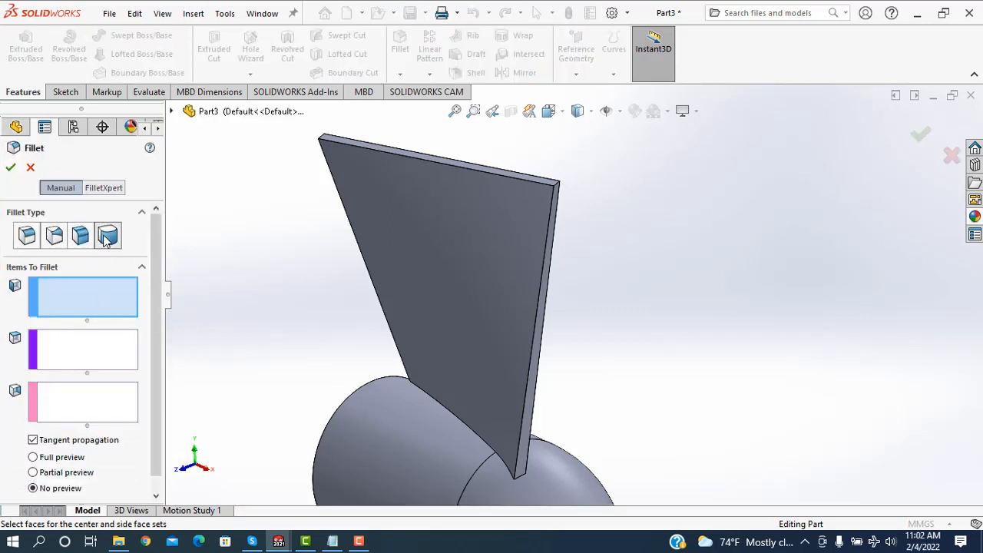
left_click(550, 250)
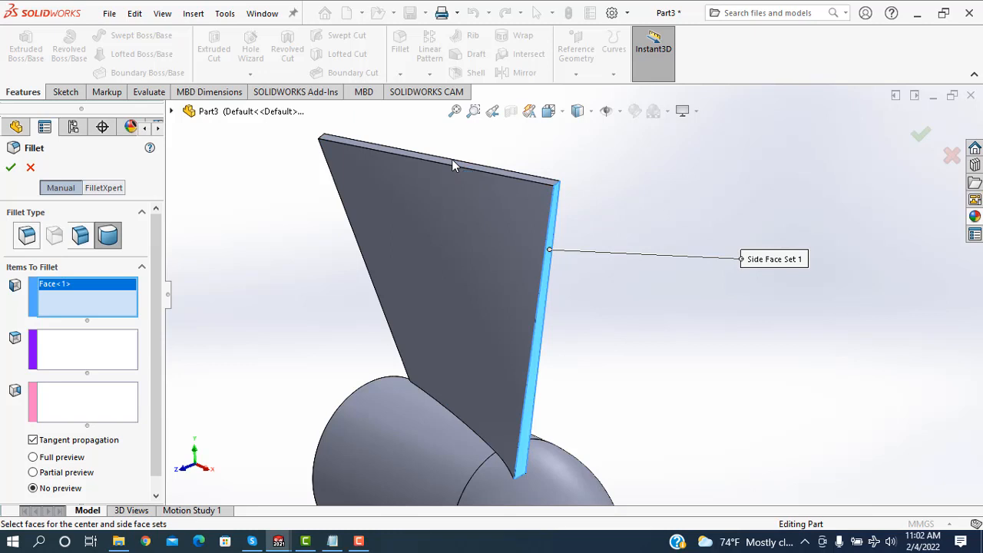
left_click(543, 187)
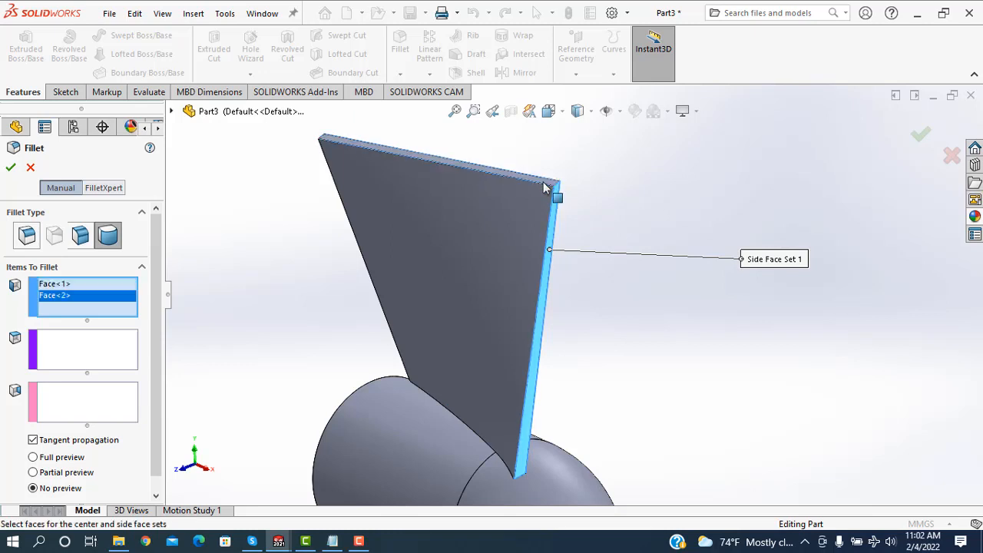
right_click(138, 299)
left_click(163, 326)
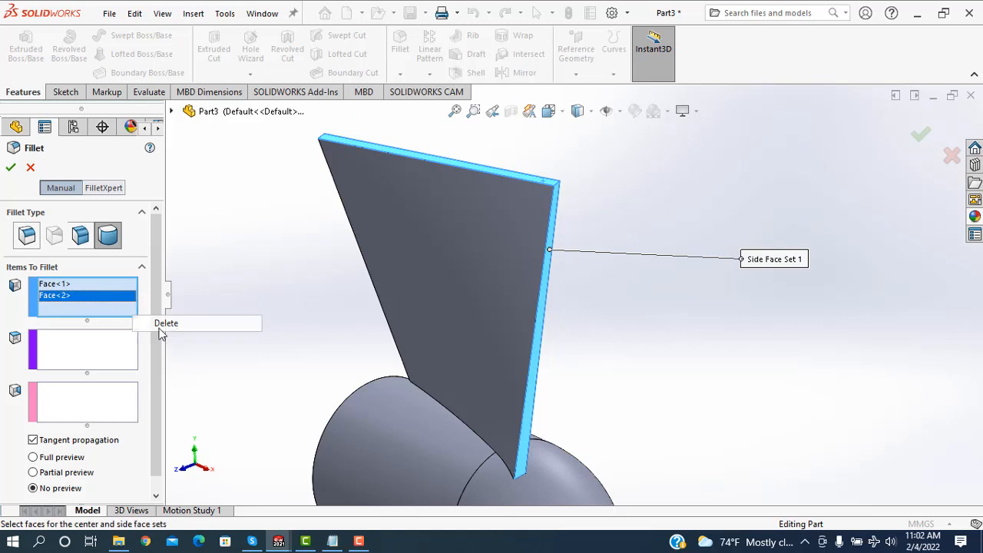
left_click(456, 168)
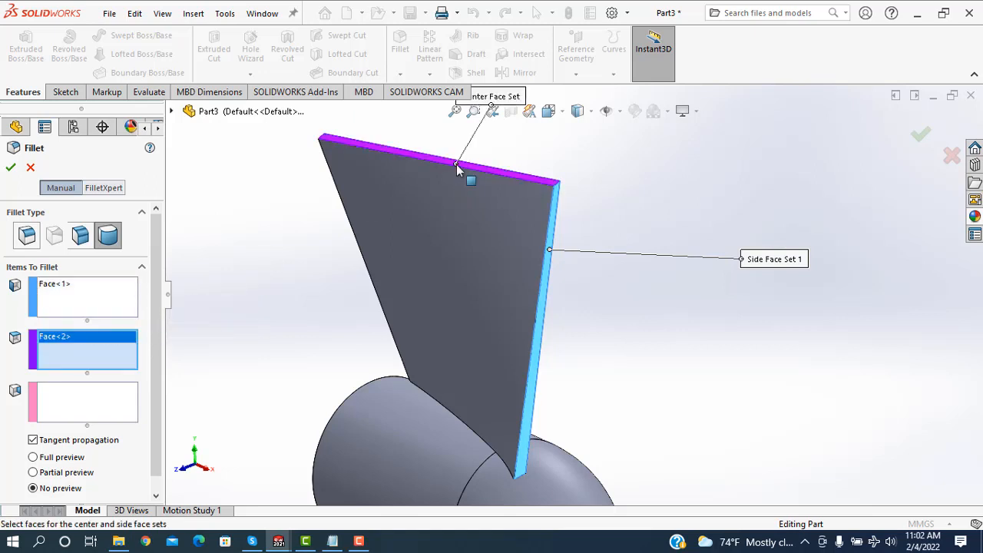
left_click(50, 414)
middle_click_drag(315, 276, 406, 316)
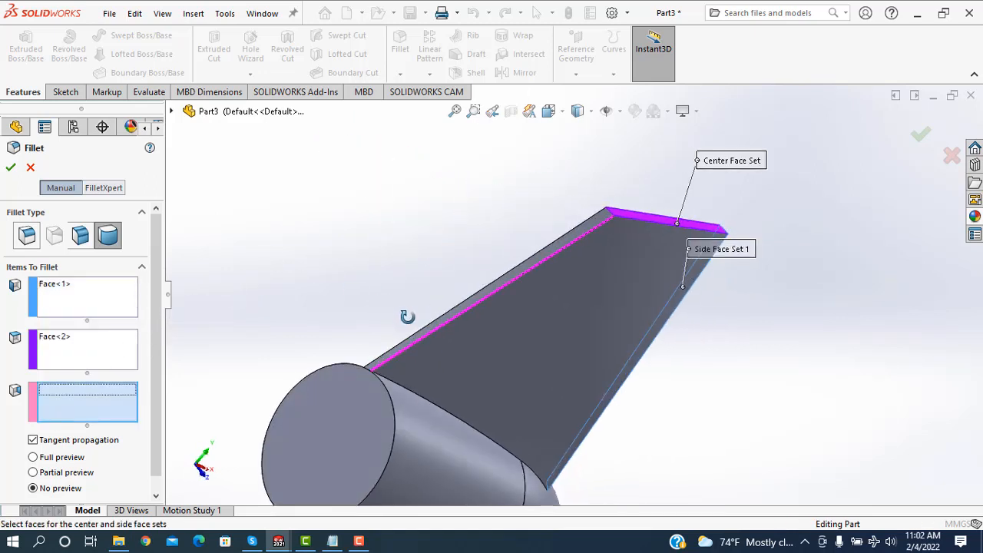
left_click(476, 300)
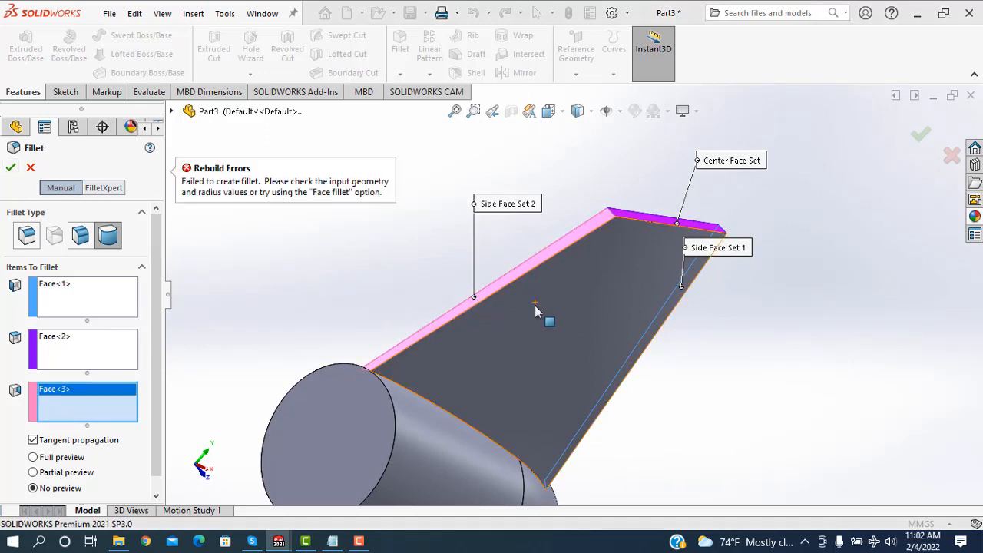
left_click(31, 168)
Step: Fillet the two short corner edges at the blade's tip with a constant 130 mm radius
middle_click_drag(794, 246, 632, 326)
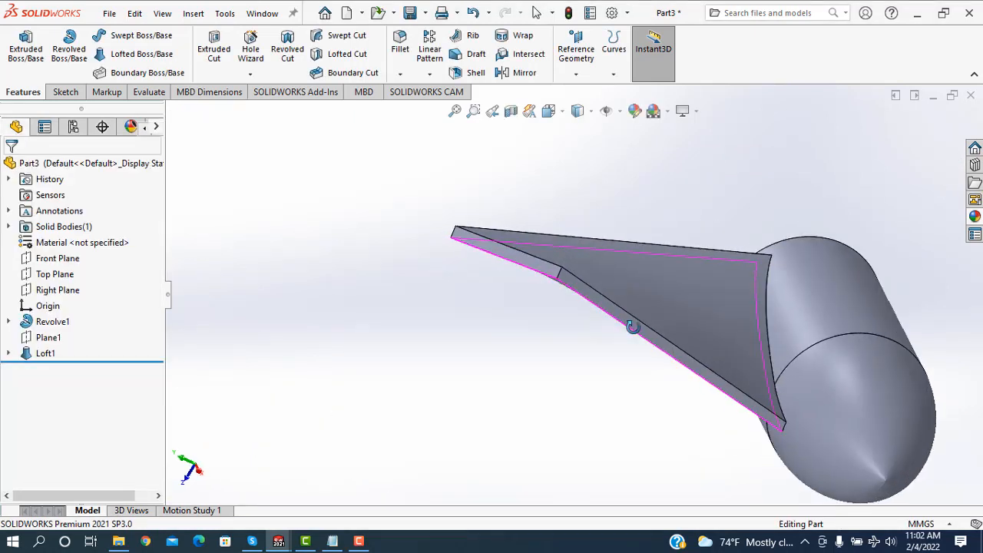
scroll(607, 285, "down", 5)
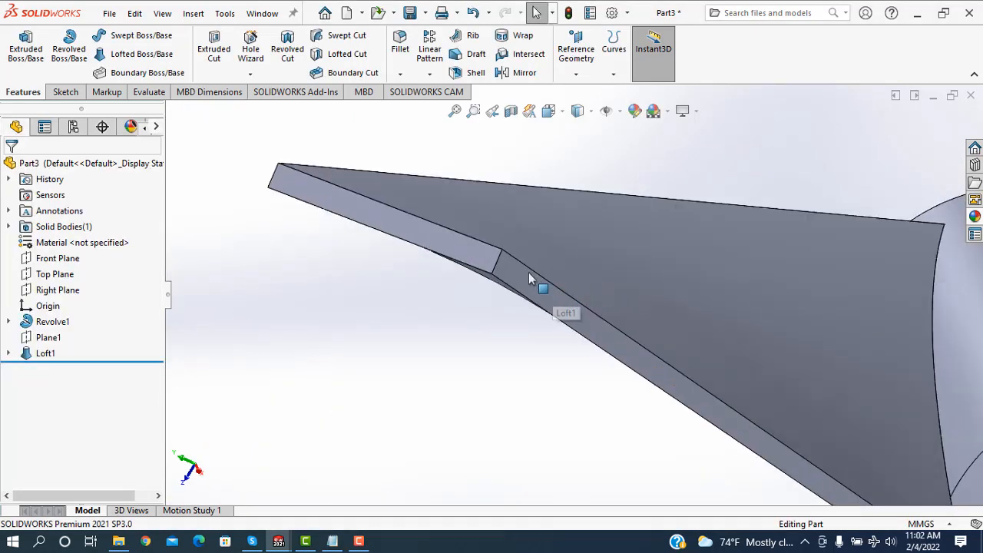
left_click(405, 47)
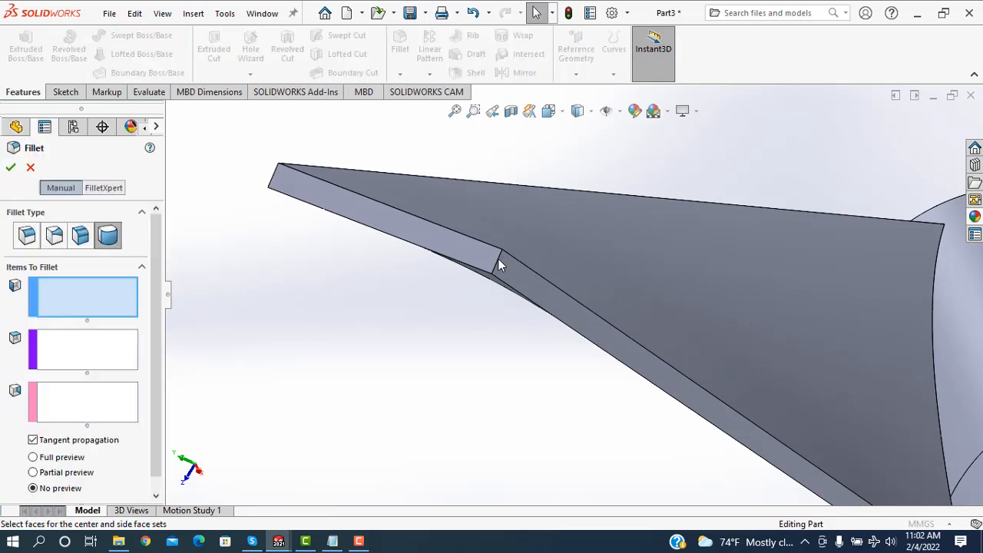
left_click(27, 236)
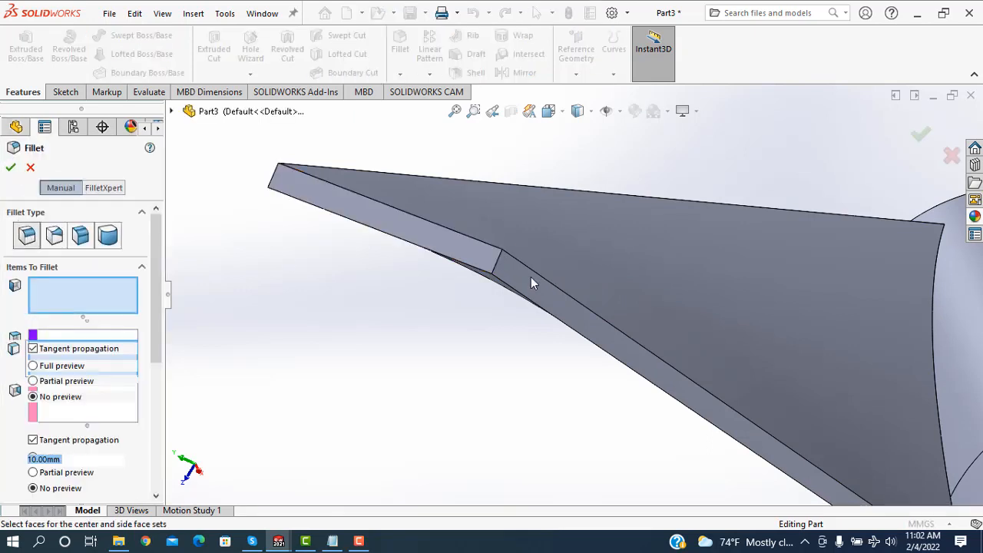
left_click(496, 269)
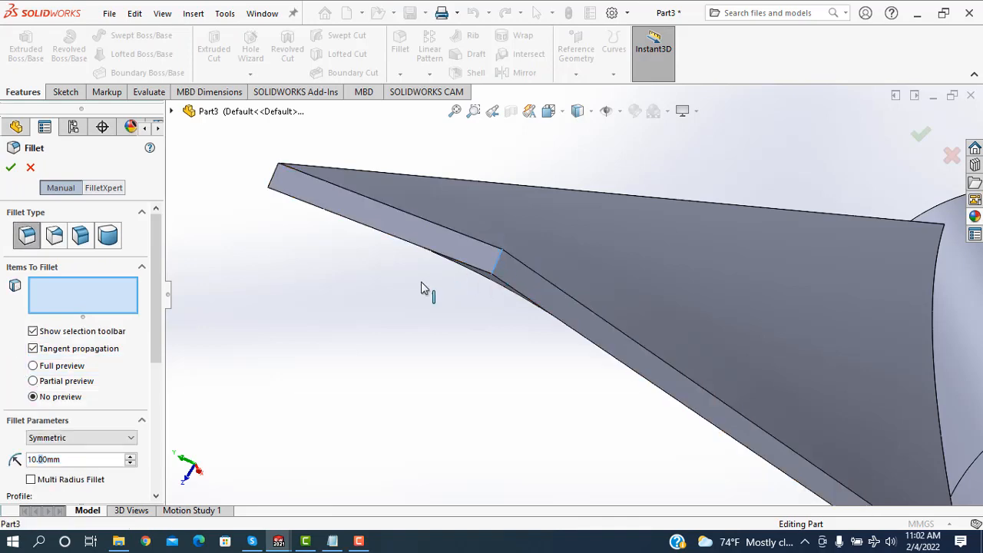
middle_click_drag(381, 307, 662, 313)
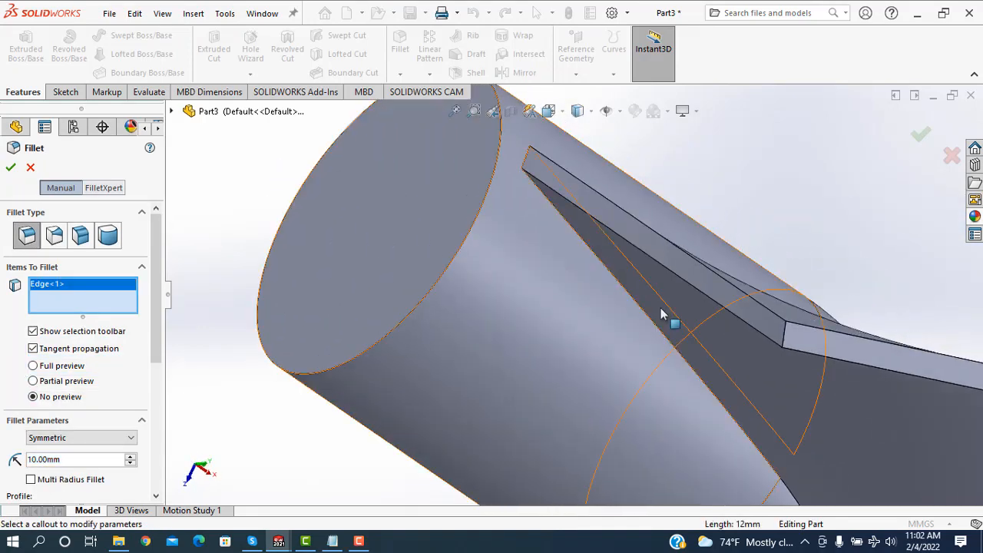
left_click(780, 336)
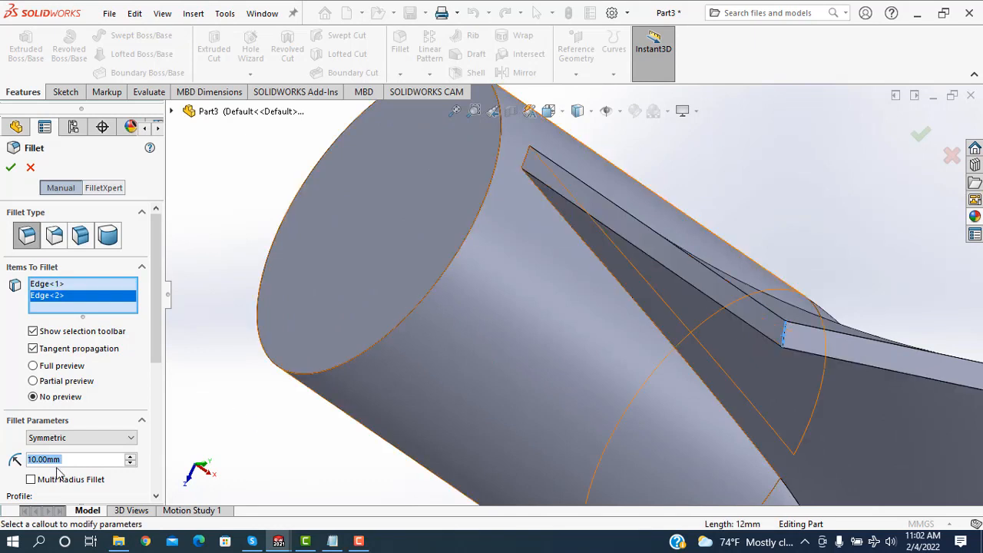
type("13")
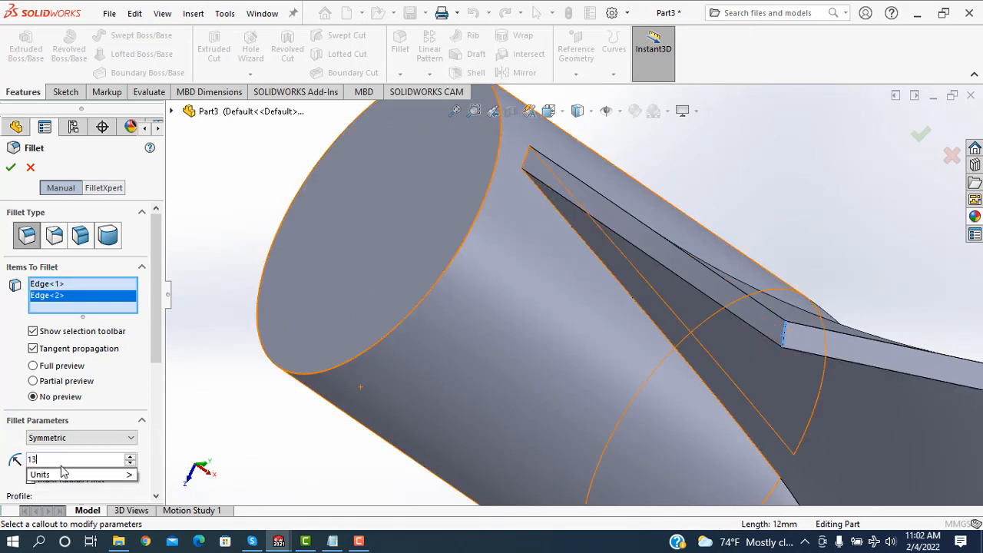
type("0")
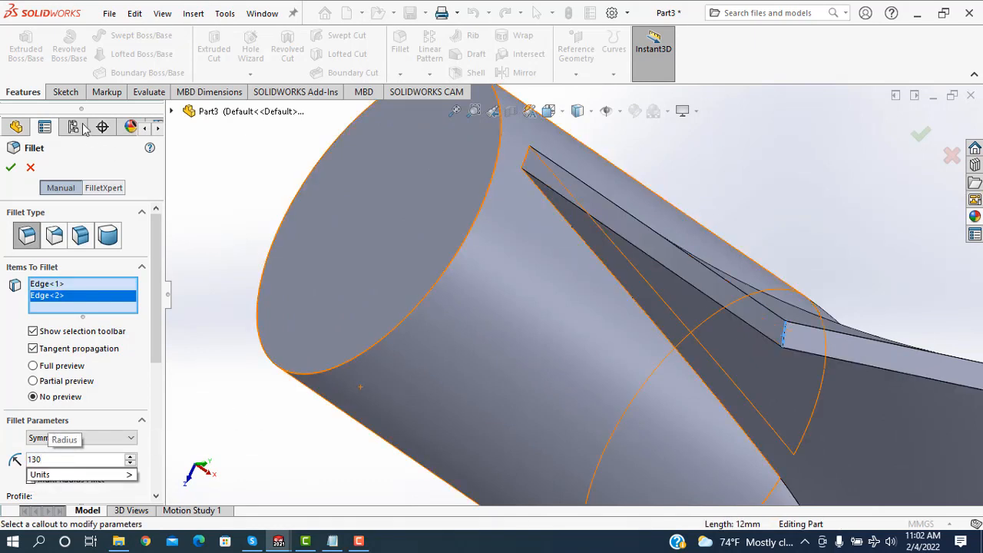
key("Return")
left_click(10, 168)
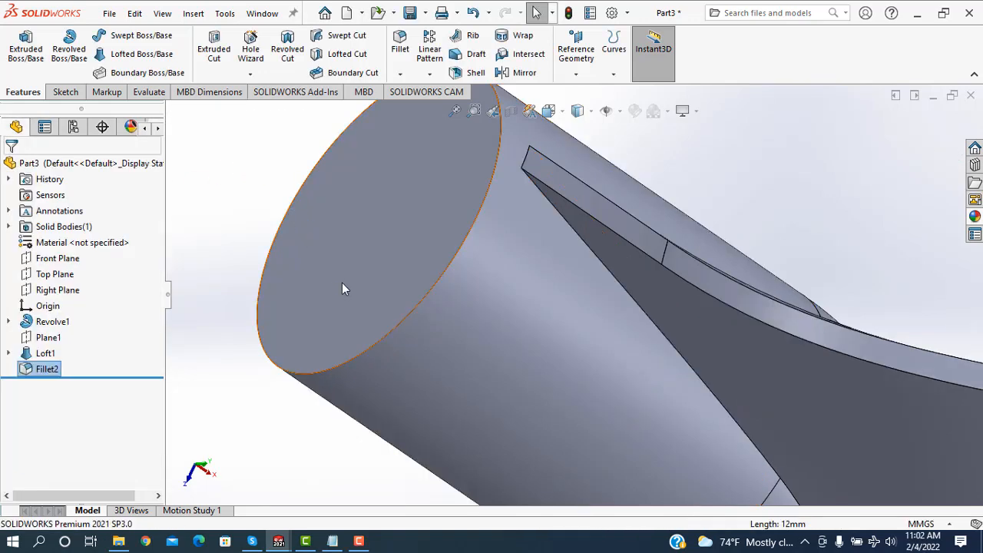
Step: Fillet the side and rounded tip edges around one broad face of the blade with a 30 mm radius
key("f")
middle_click_drag(423, 368, 416, 232)
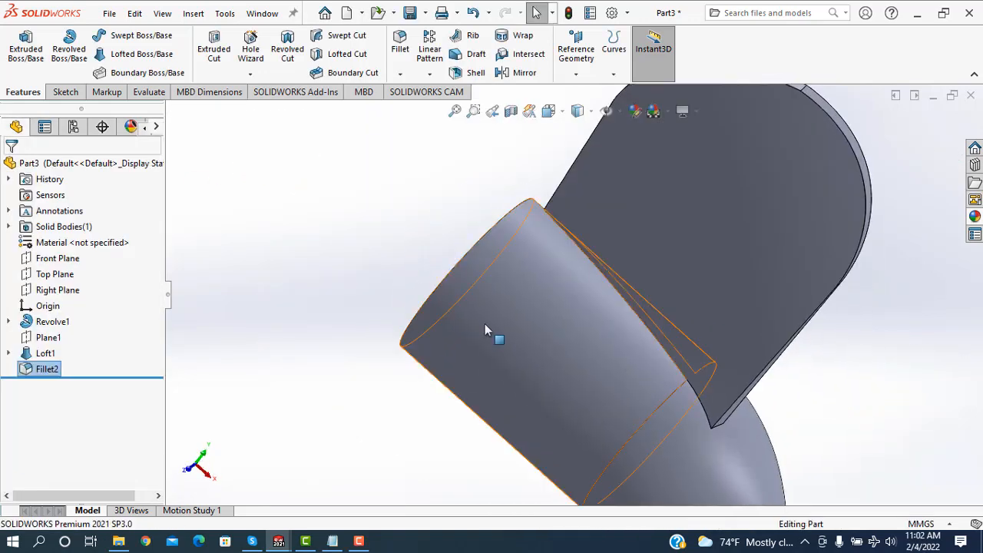
scroll(487, 322, "up", 3)
middle_click_drag(800, 193, 587, 347)
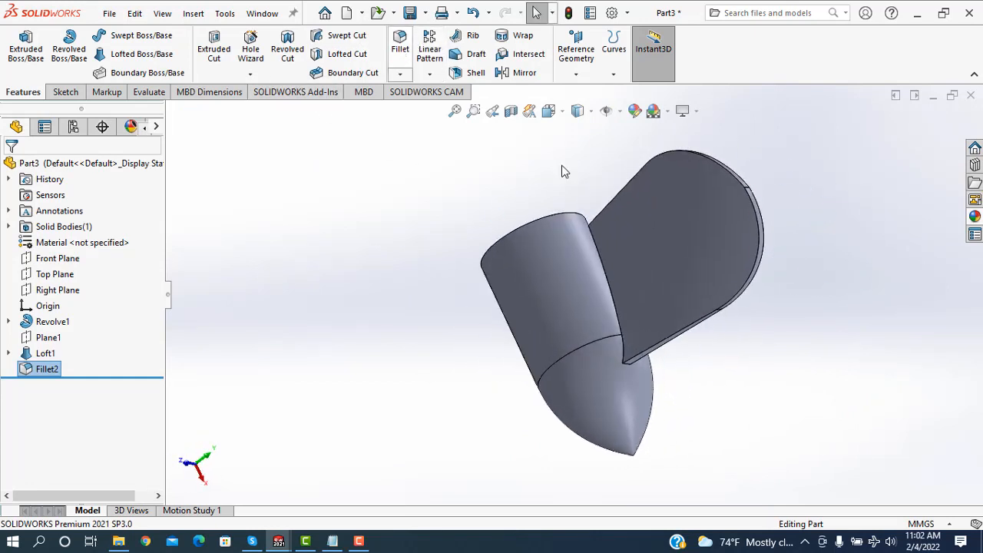
middle_click_drag(757, 304, 792, 336)
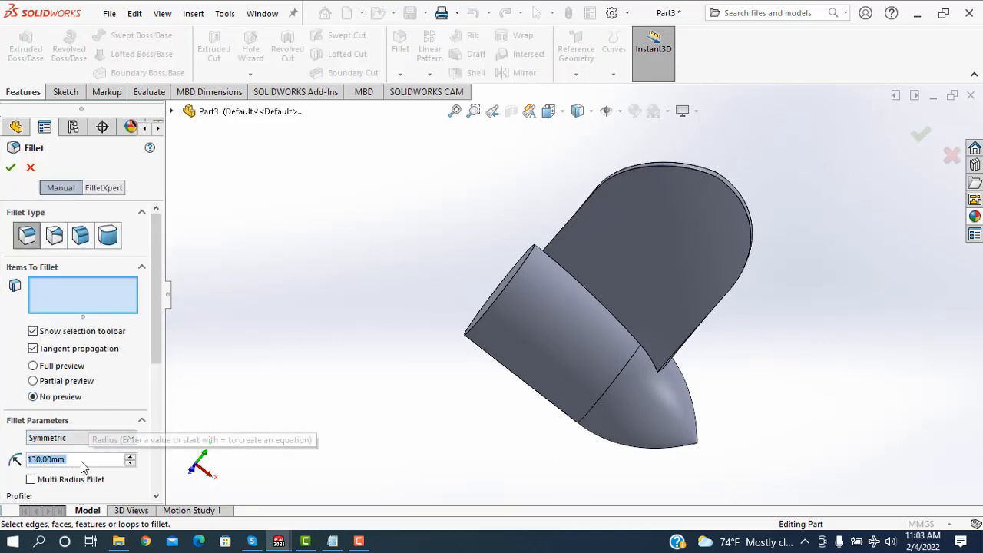
type("30")
key("Return")
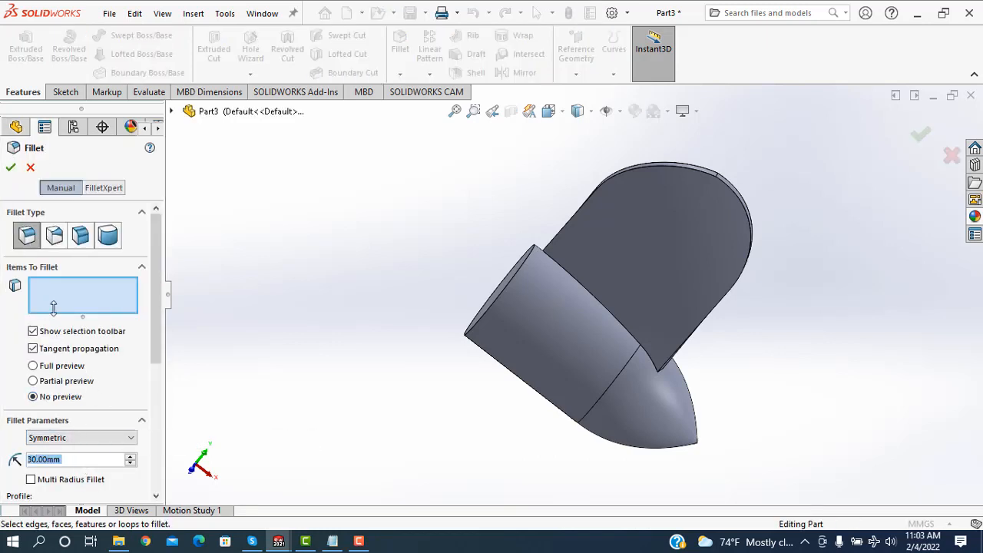
left_click(10, 168)
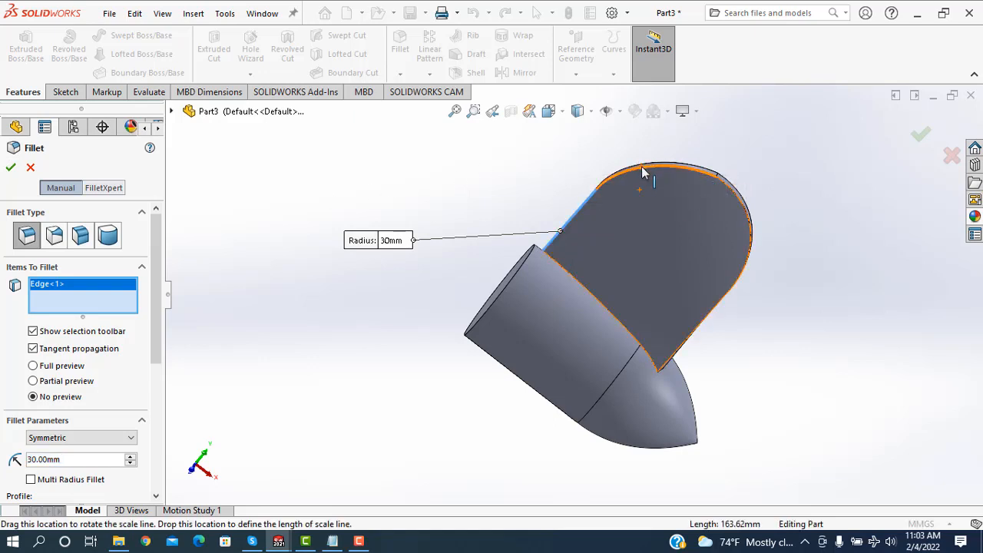
left_click(743, 210)
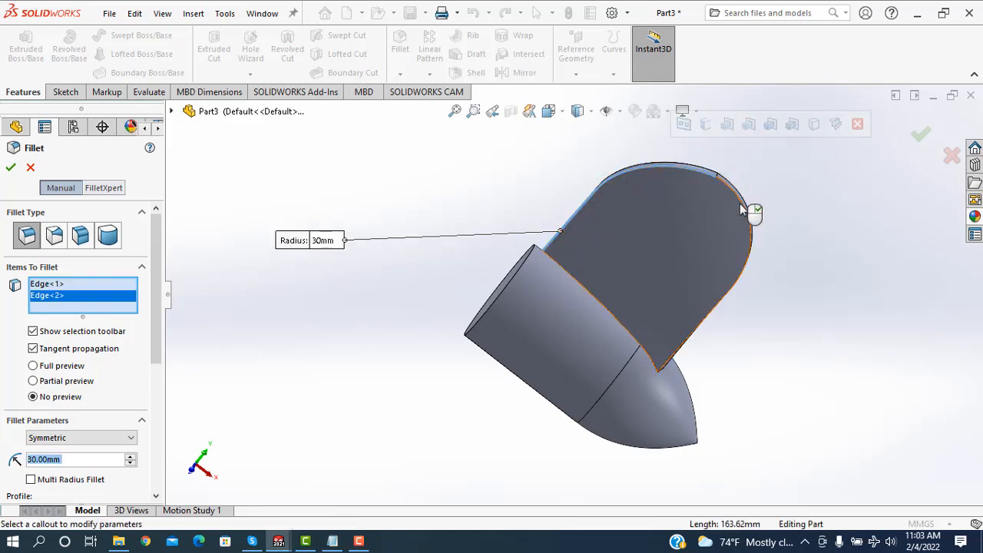
left_click(713, 317)
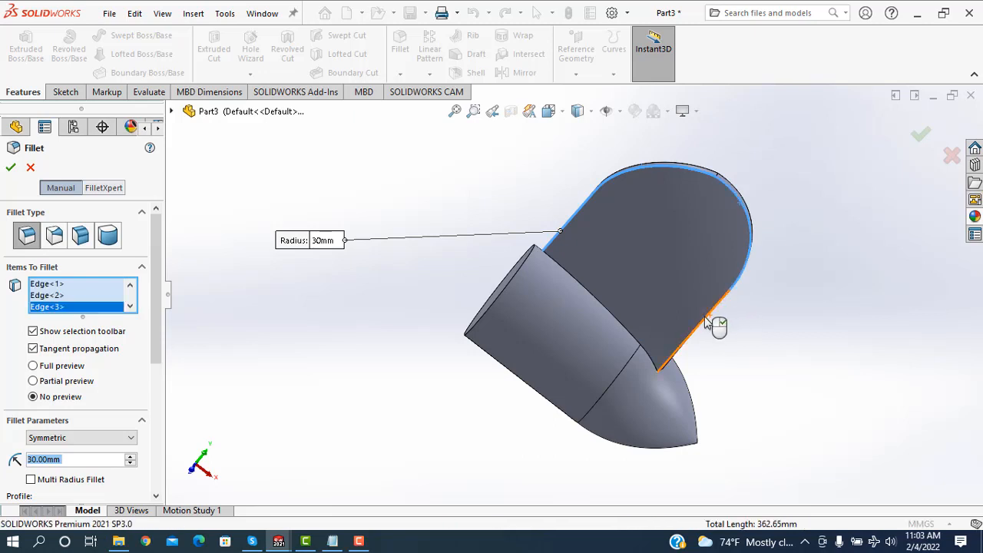
left_click(710, 323)
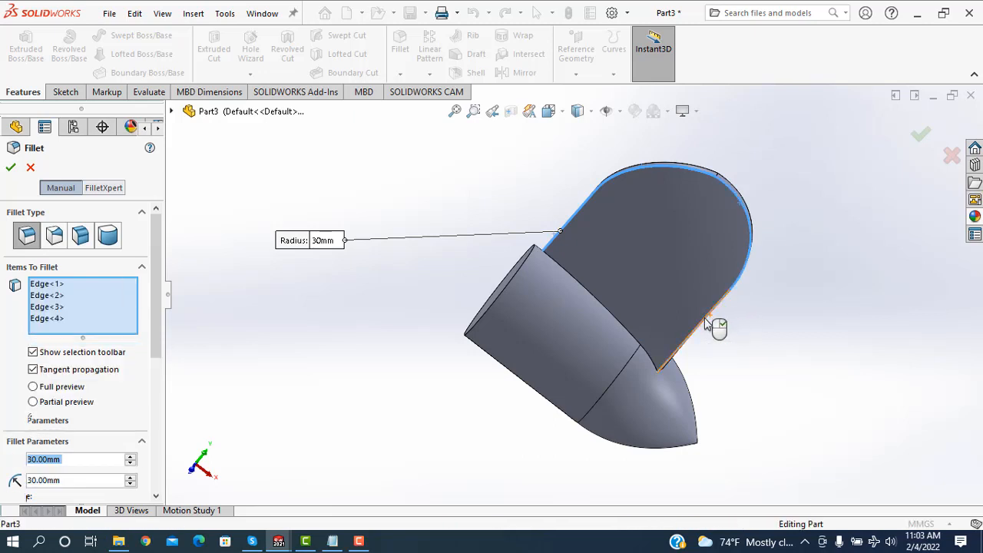
left_click(11, 169)
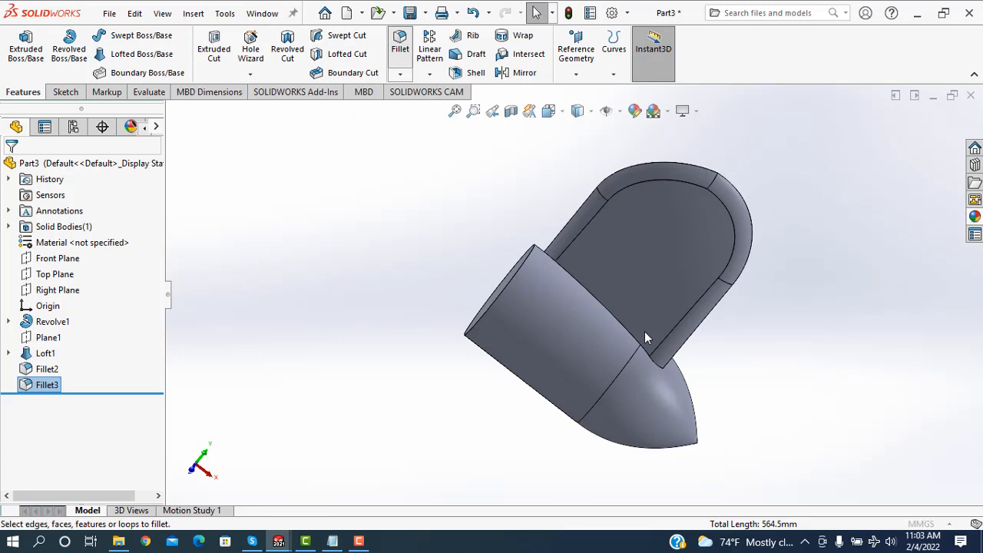
Step: Fillet the edges where both sides of the blade meet the hub with a 5 mm radius
key("Return")
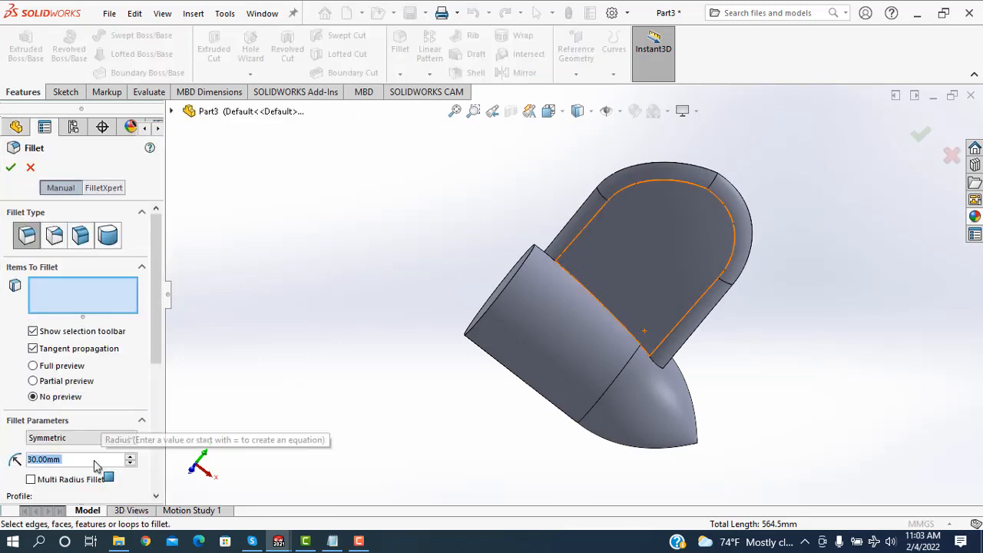
type("5")
key("Return")
scroll(620, 367, "down", 3)
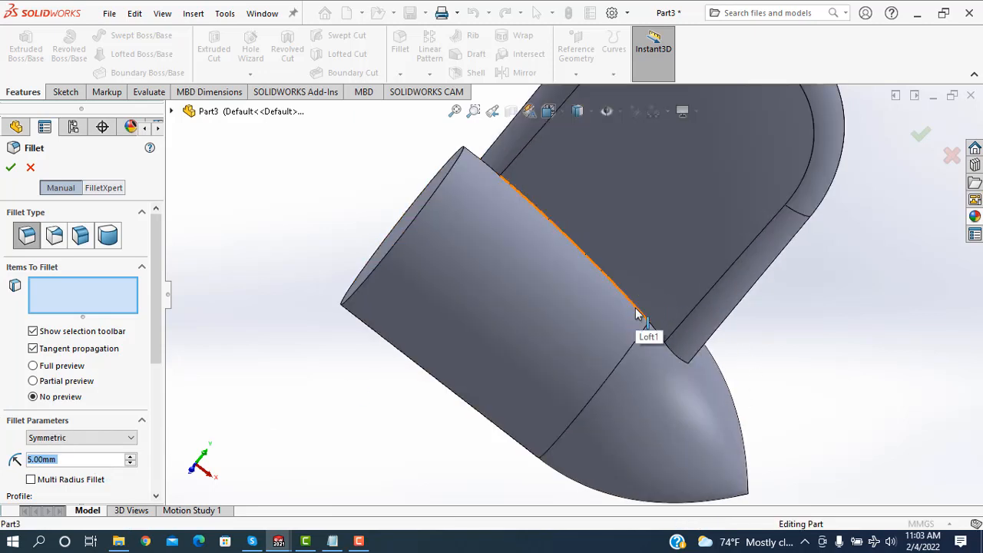
left_click(636, 314)
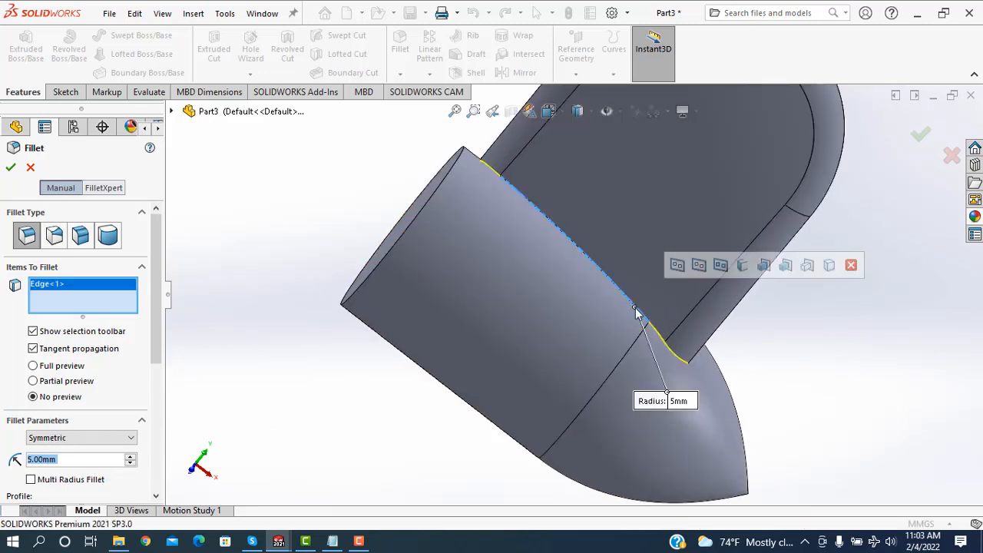
left_click(665, 346)
left_click(489, 164)
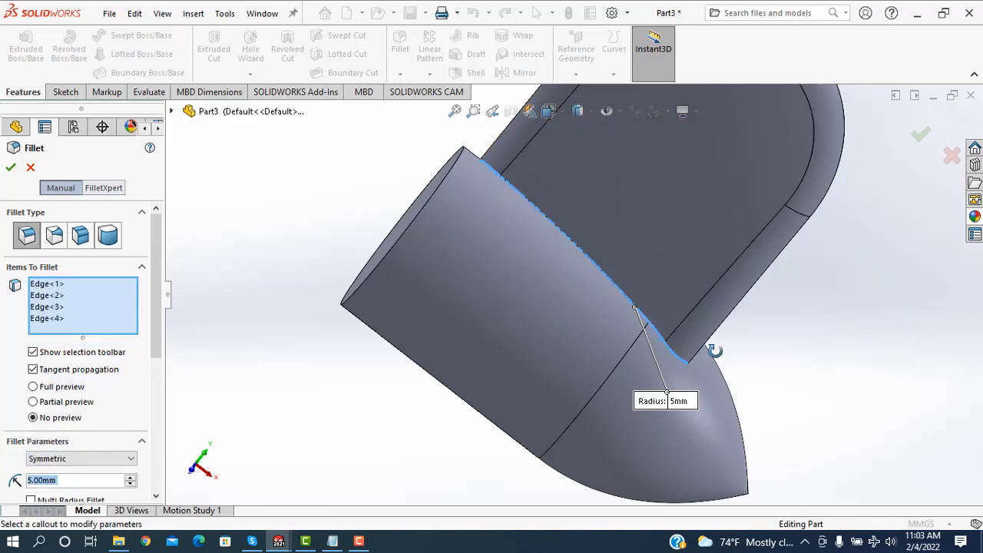
middle_click_drag(714, 346, 923, 204)
left_click(908, 198)
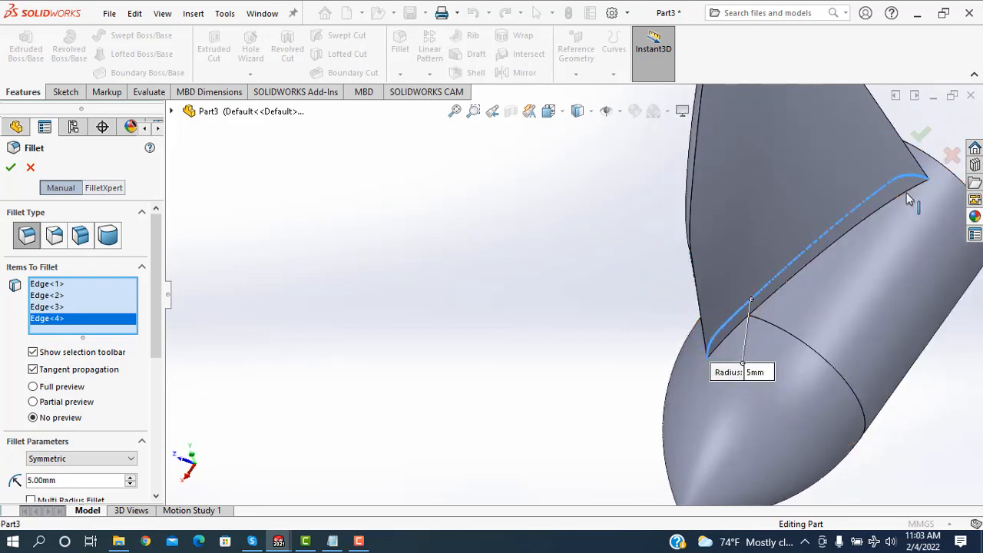
left_click(738, 341)
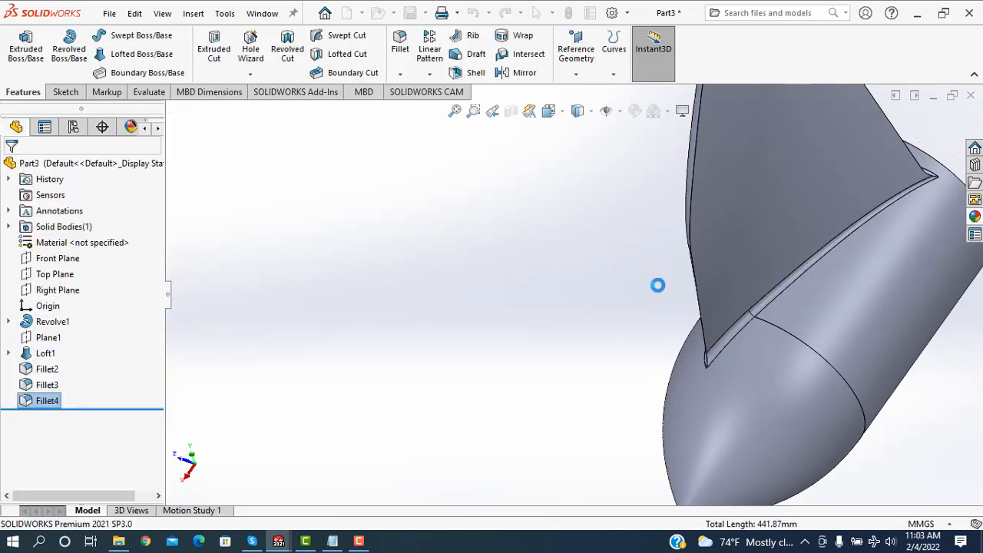
scroll(583, 383, "up", 3)
middle_click_drag(621, 388, 537, 308)
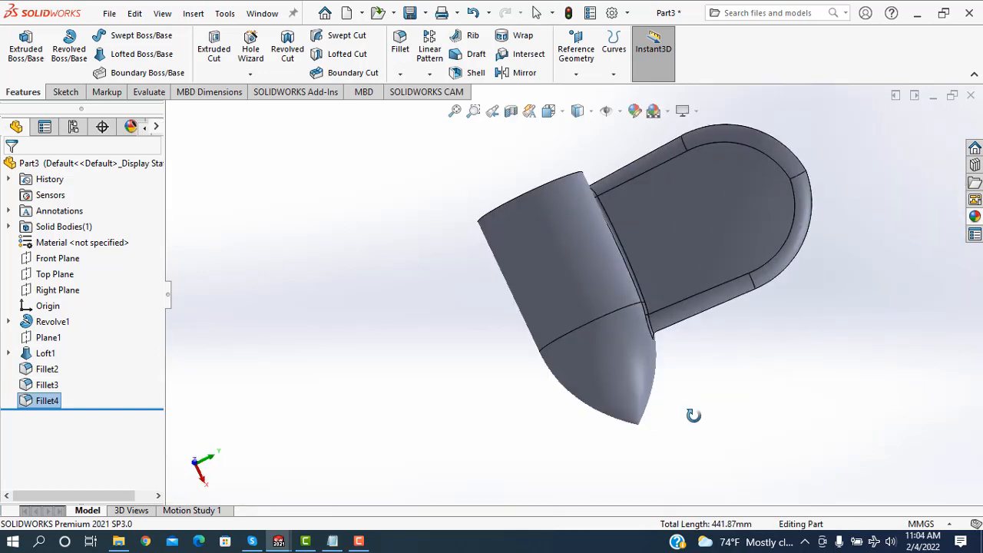
left_click(431, 75)
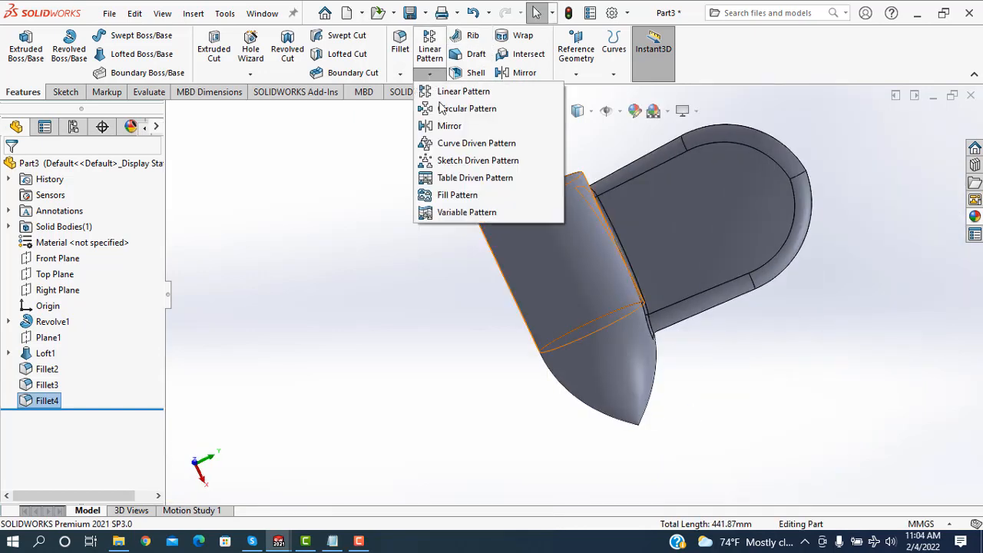
left_click(466, 109)
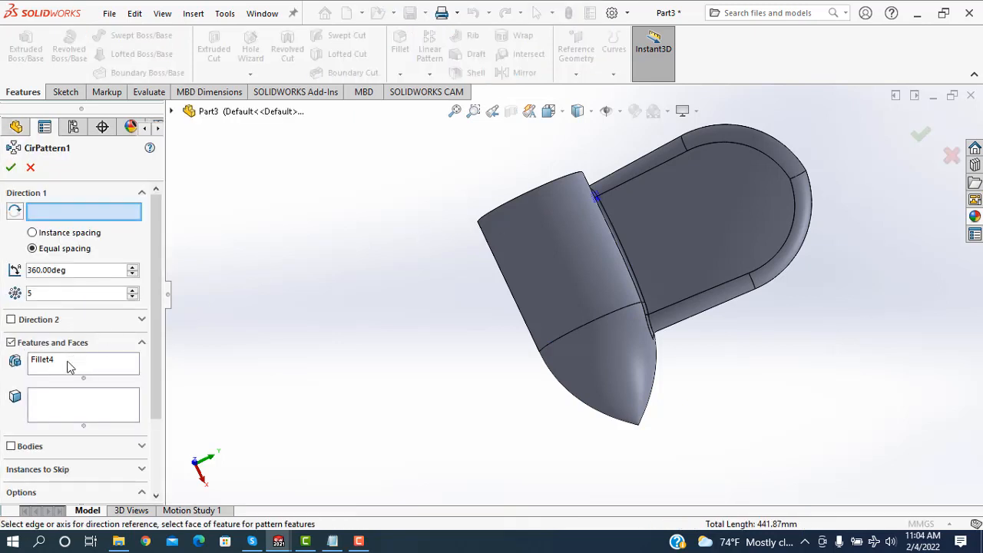
middle_click_drag(540, 226, 773, 246)
left_click(733, 206)
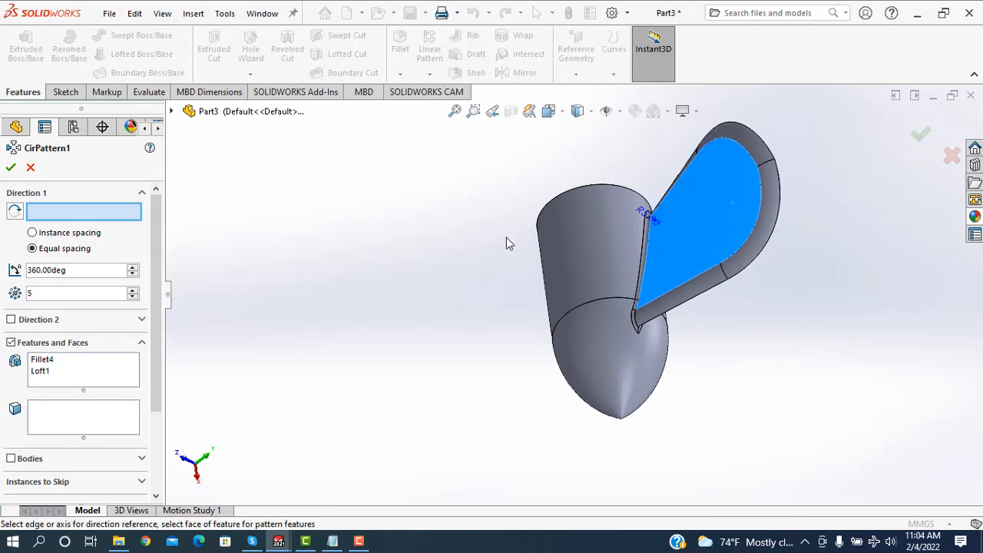
middle_click_drag(493, 250, 559, 281)
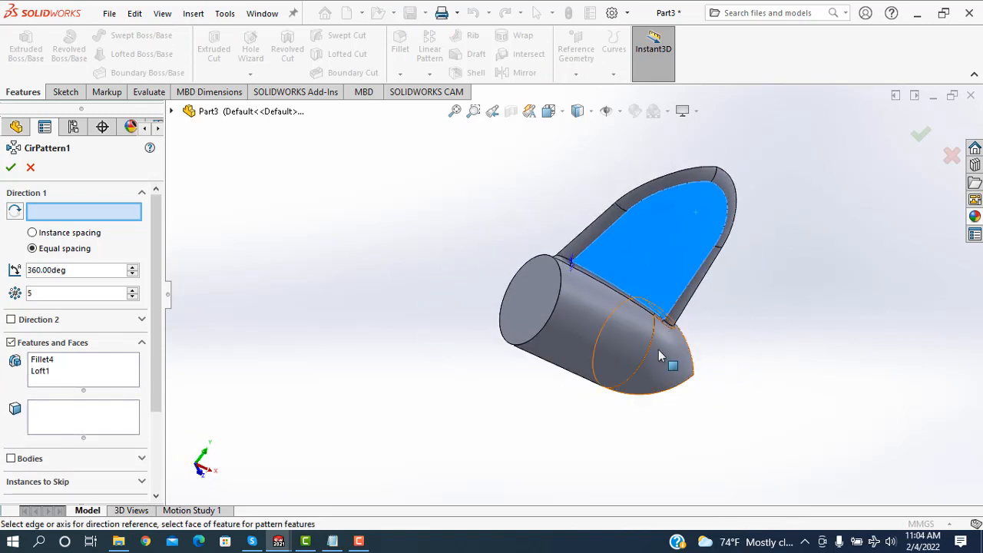
middle_click_drag(736, 330, 599, 345)
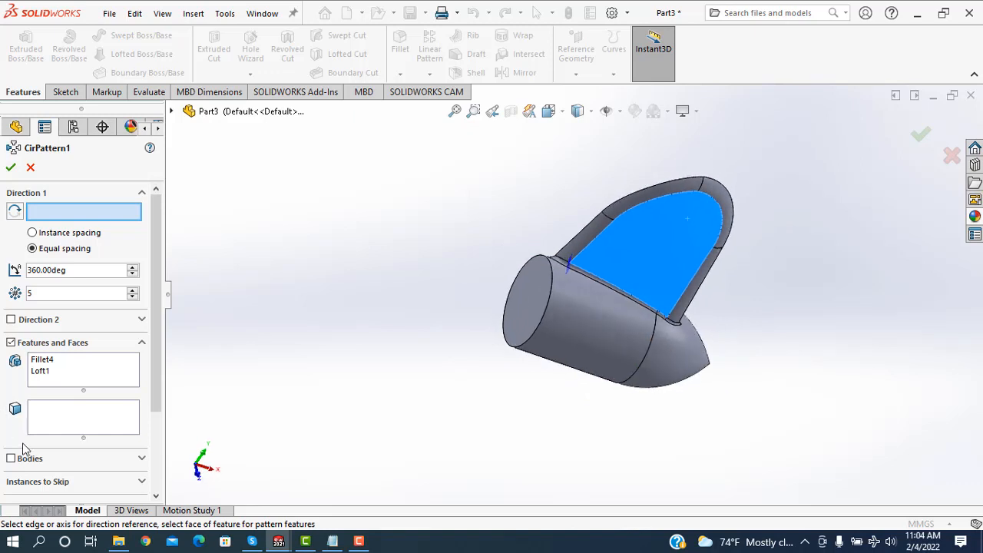
left_click(591, 318)
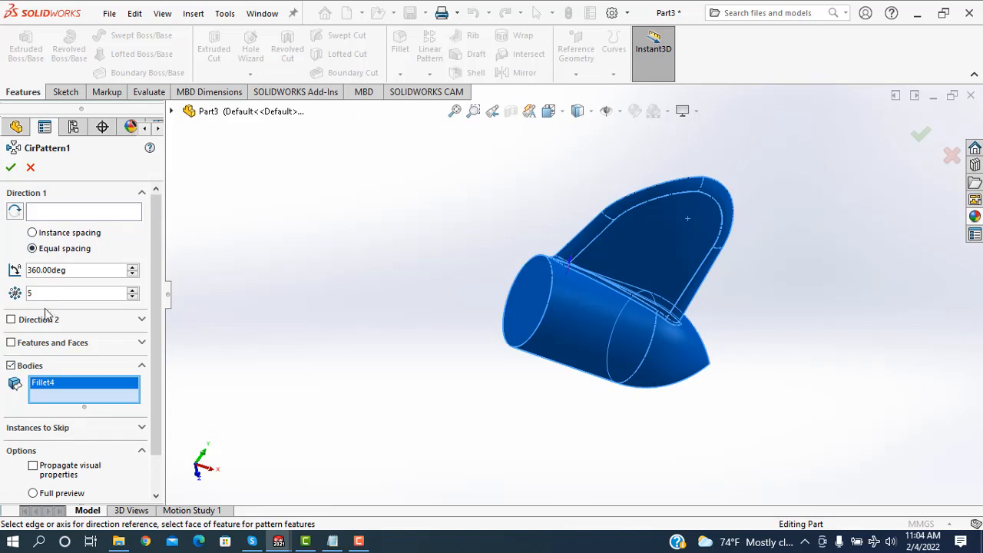
left_click(626, 232)
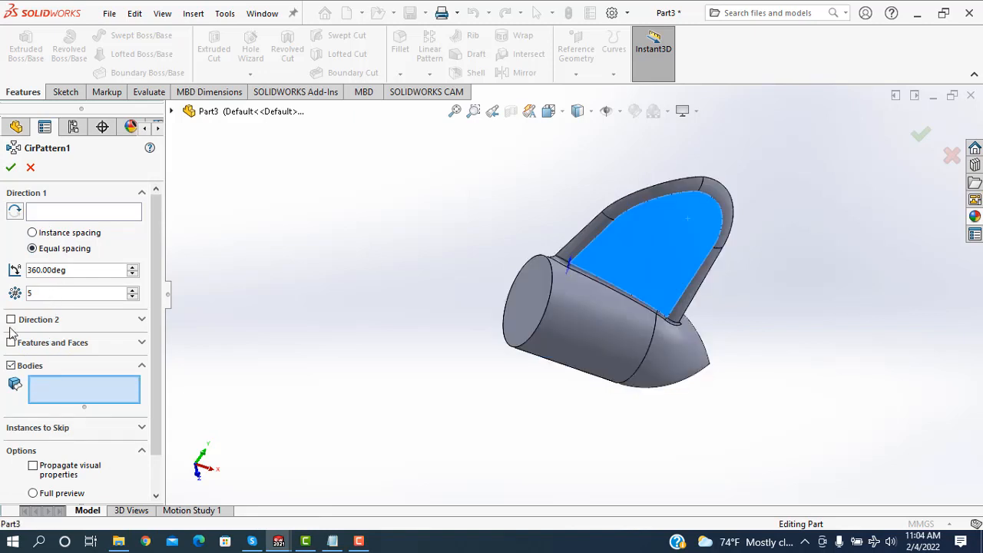
left_click(30, 168)
Step: Circular-pattern the whole filleted solid body around the hub's cylindrical face with 5 equally spaced instances over 360 degrees
left_click(430, 74)
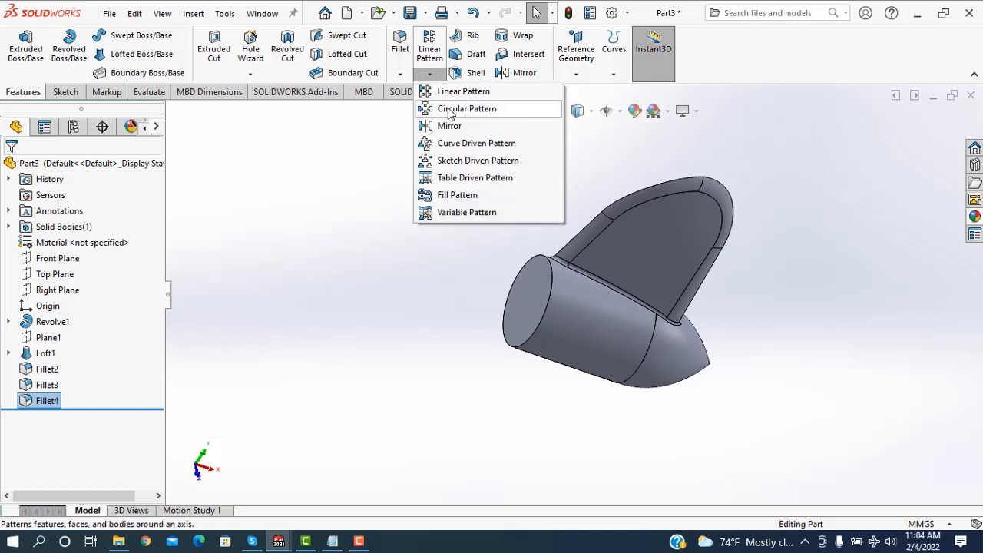
left_click(461, 109)
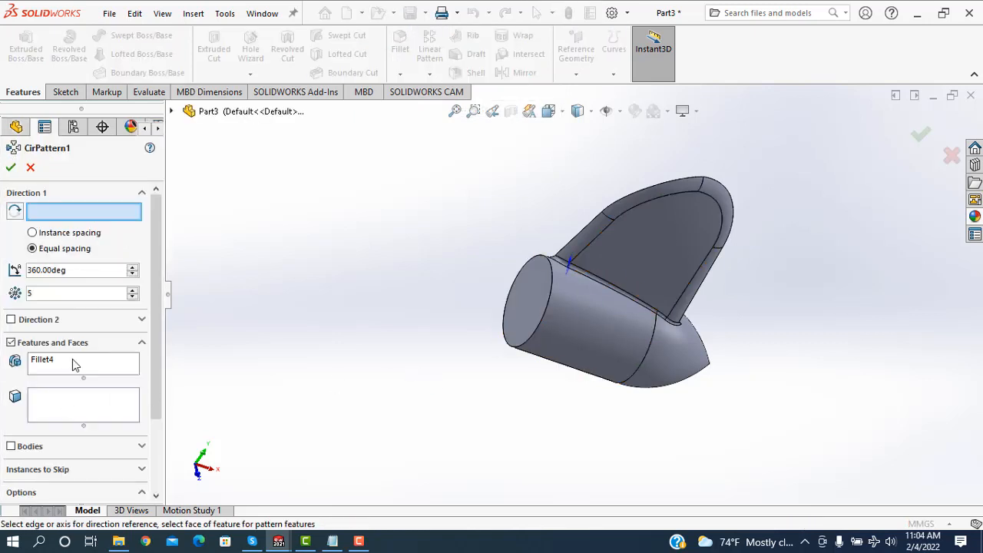
left_click(72, 359)
left_click(637, 245)
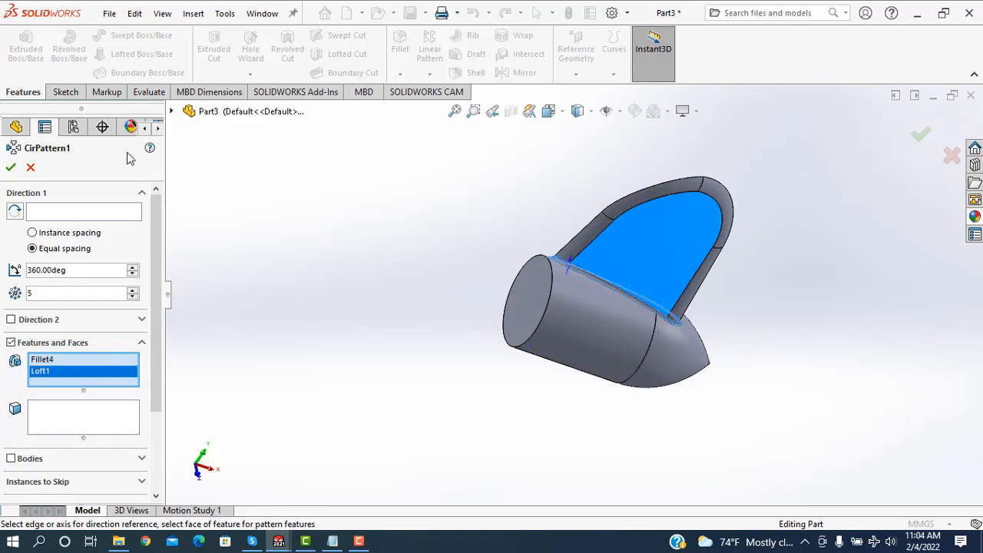
left_click(90, 214)
left_click(575, 321)
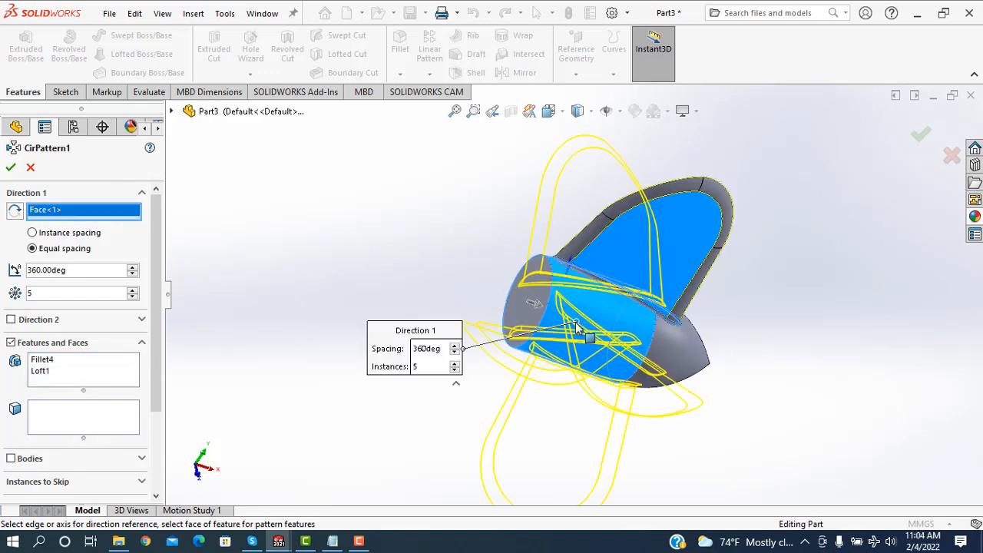
middle_click_drag(474, 269, 492, 348)
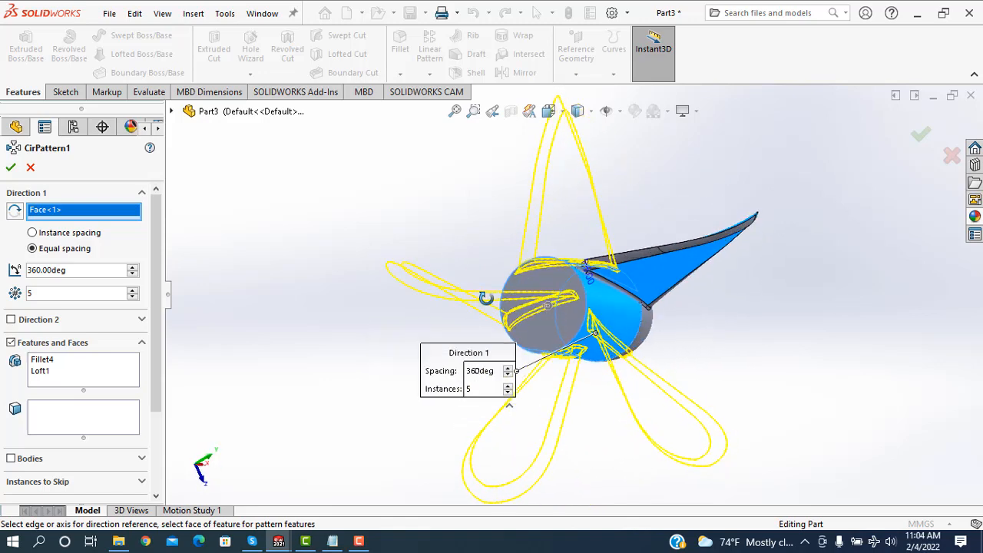
left_click(11, 459)
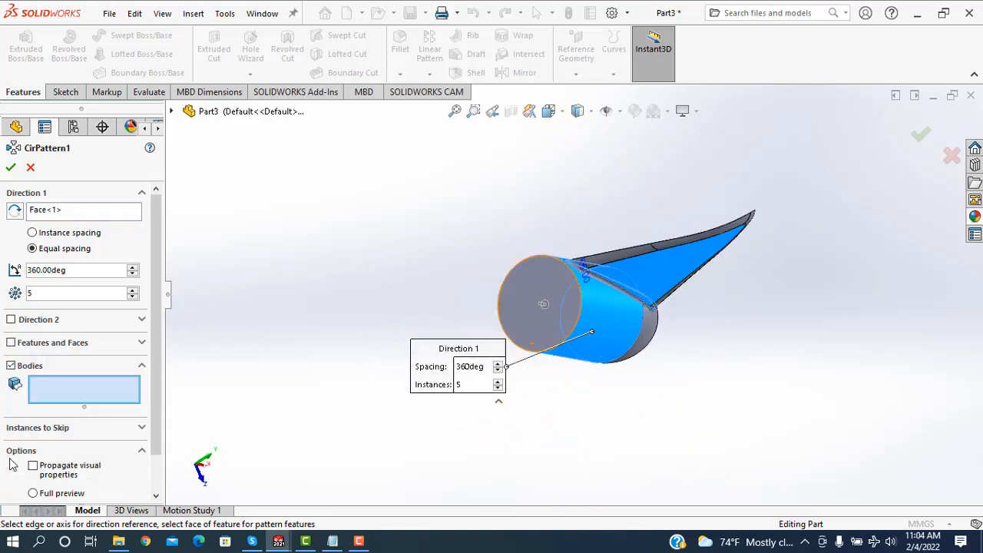
left_click(604, 319)
middle_click_drag(387, 220, 322, 230)
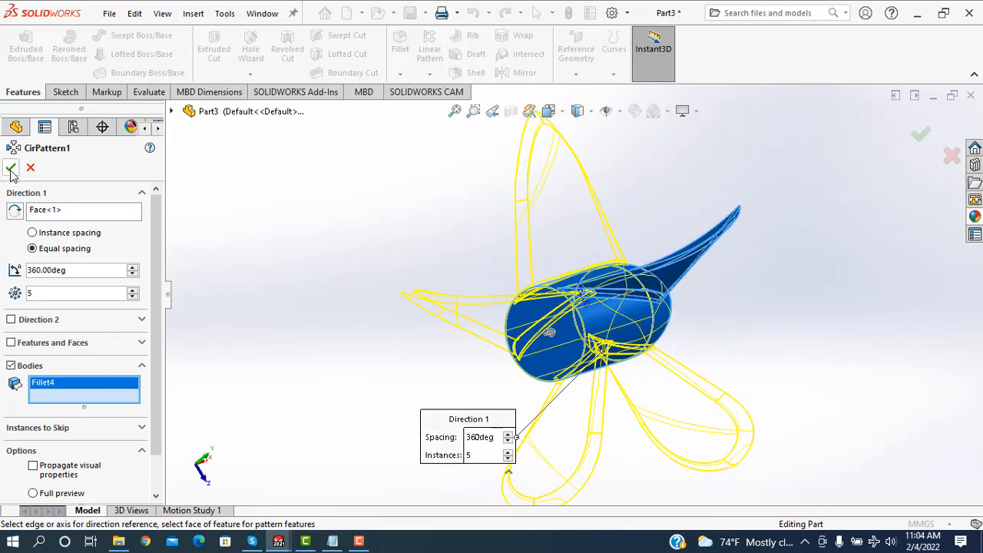
left_click(11, 169)
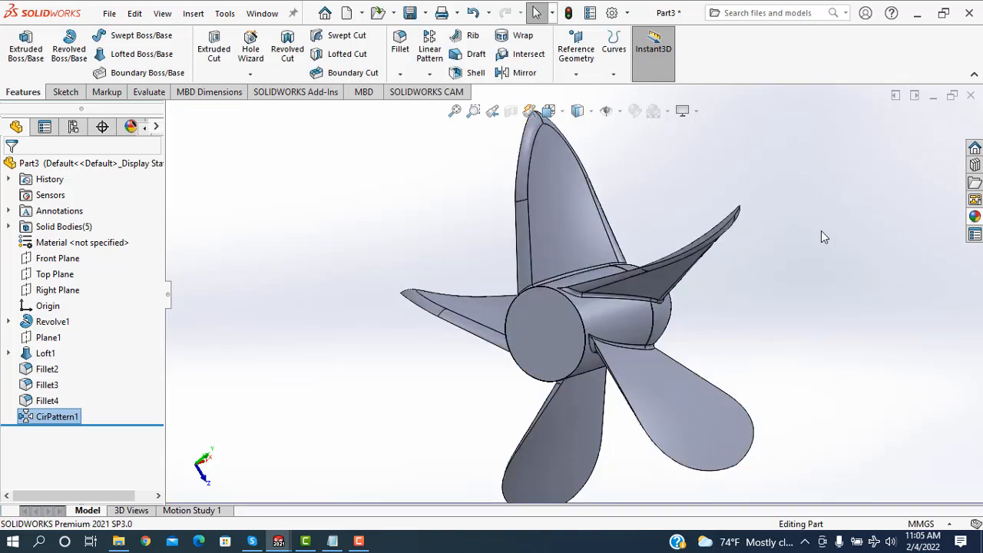
Step: Start an extruded cut on the hub's flat end face and sketch a circle about 115 mm in diameter centred on the origin
mouse_move(783, 285)
middle_mouse_down()
mouse_move(590, 265)
mouse_move(487, 391)
mouse_move(502, 325)
mouse_move(530, 338)
middle_mouse_up()
middle_click_drag(794, 390, 686, 379)
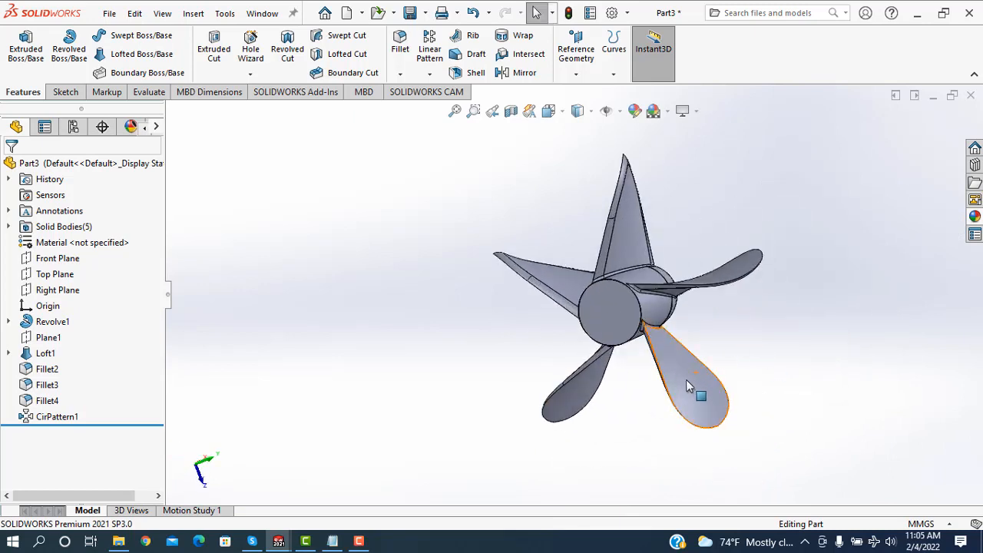
scroll(546, 275, "up", 3)
left_click(215, 48)
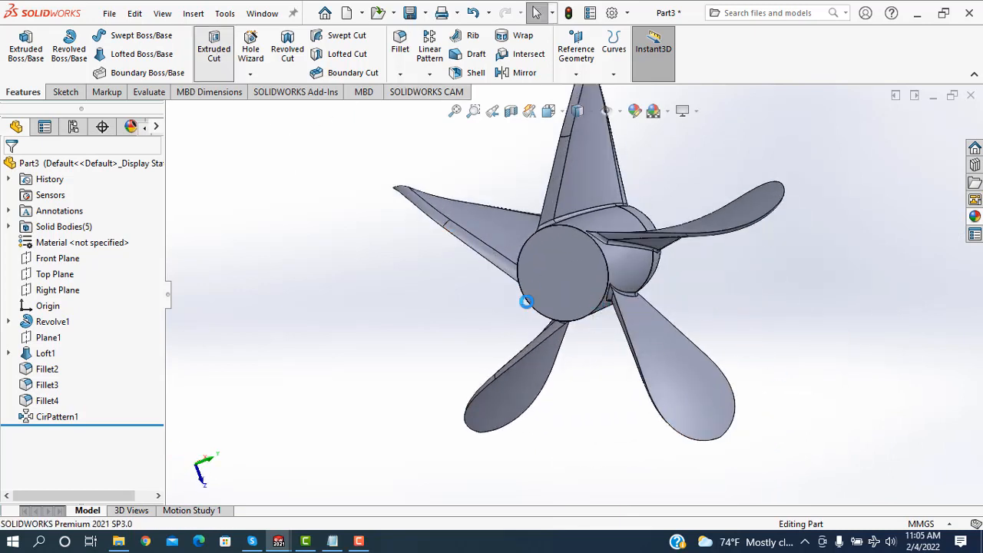
left_click(550, 268)
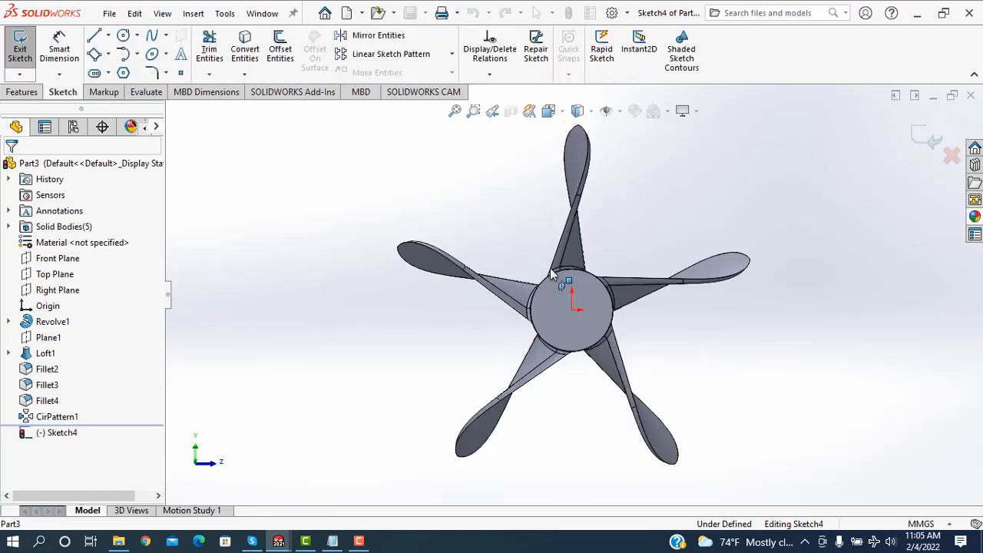
left_click(122, 35)
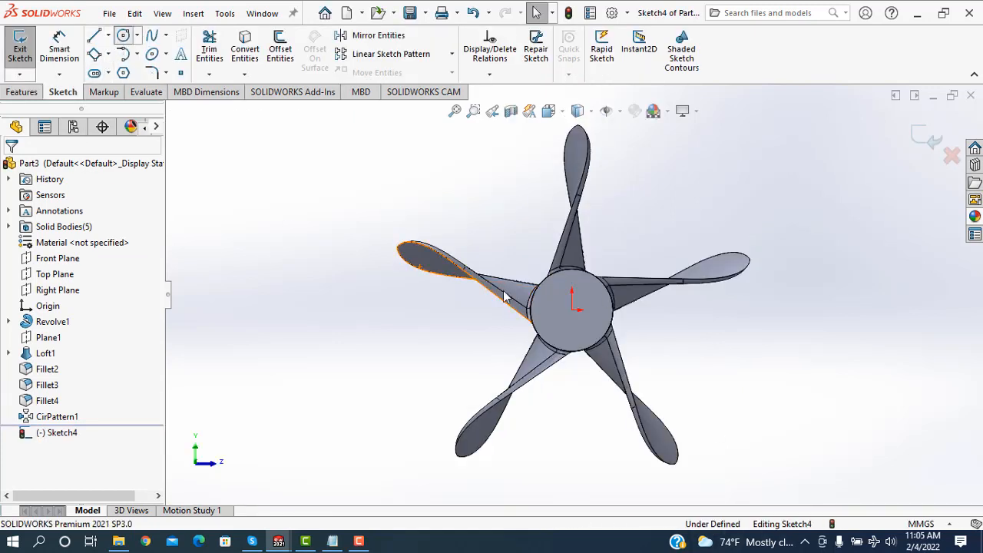
left_click(572, 311)
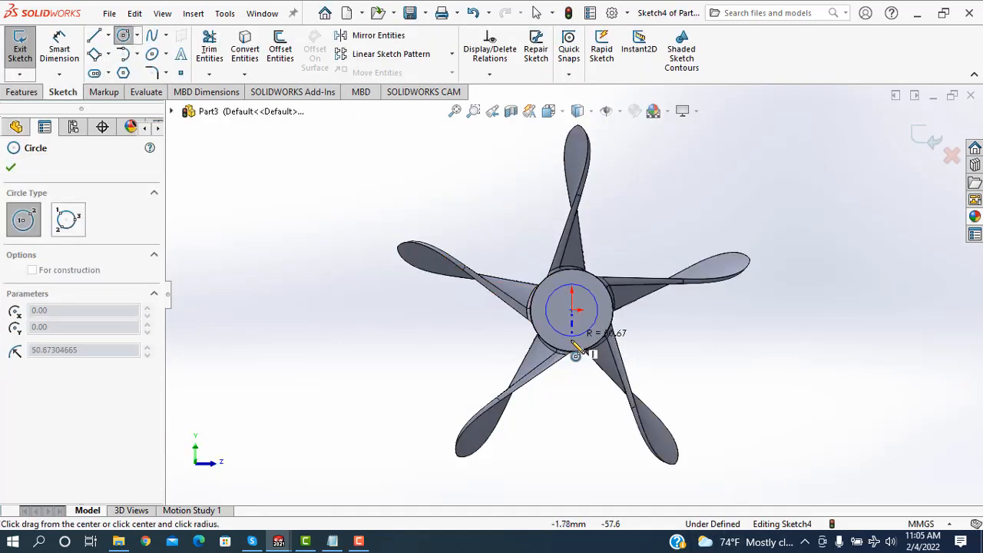
left_click(572, 339)
Step: Dimension the circle's diameter as 100 mm and finish the cut's sketch
left_click(59, 48)
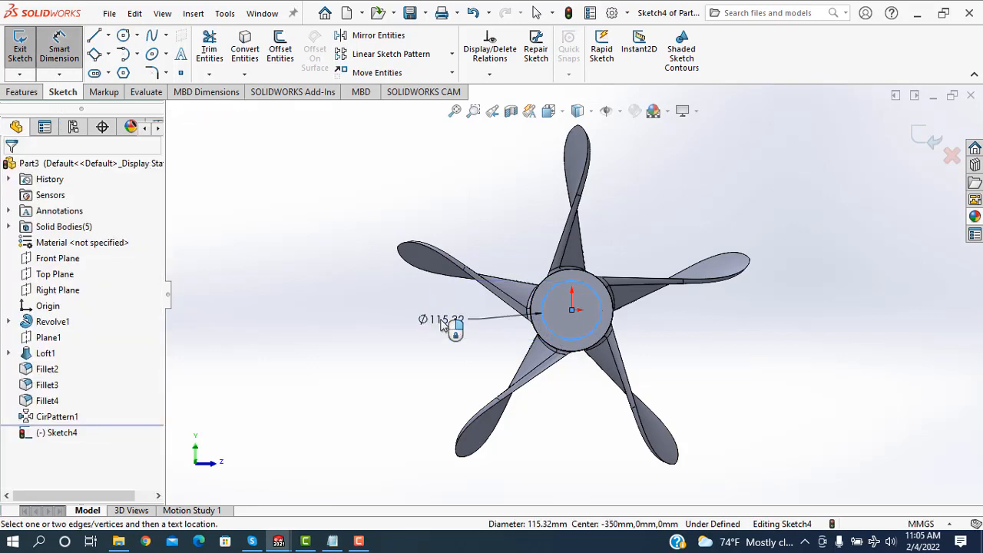
left_click(441, 324)
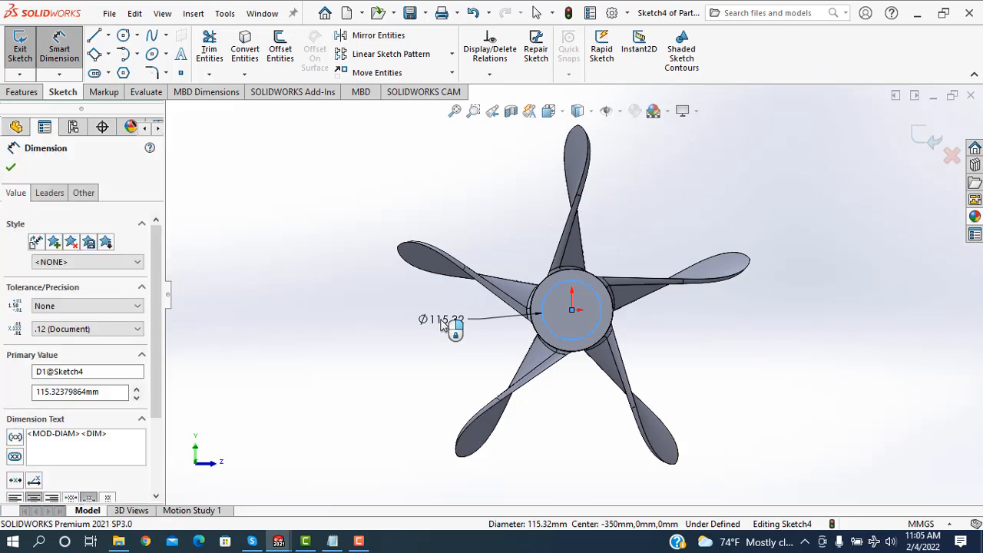
type("115")
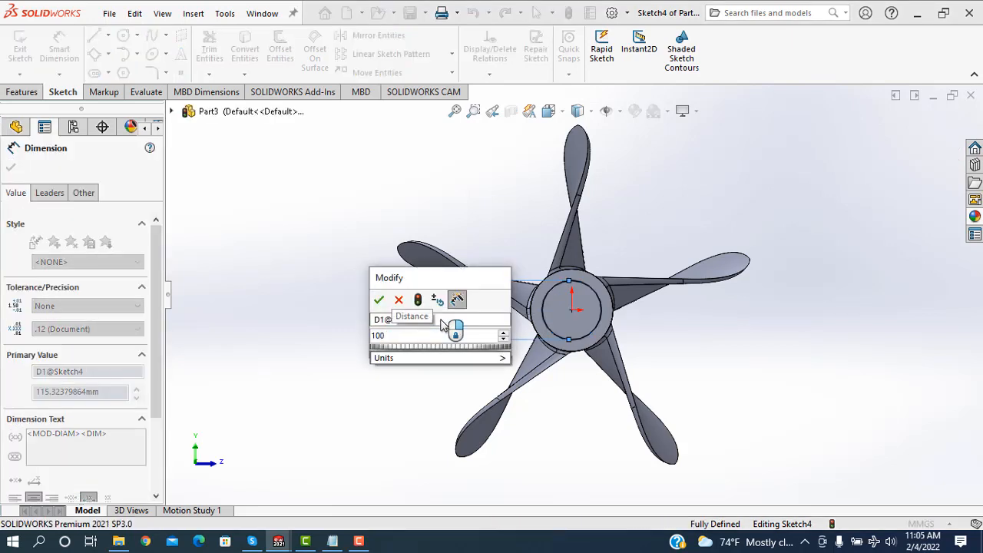
key("Return")
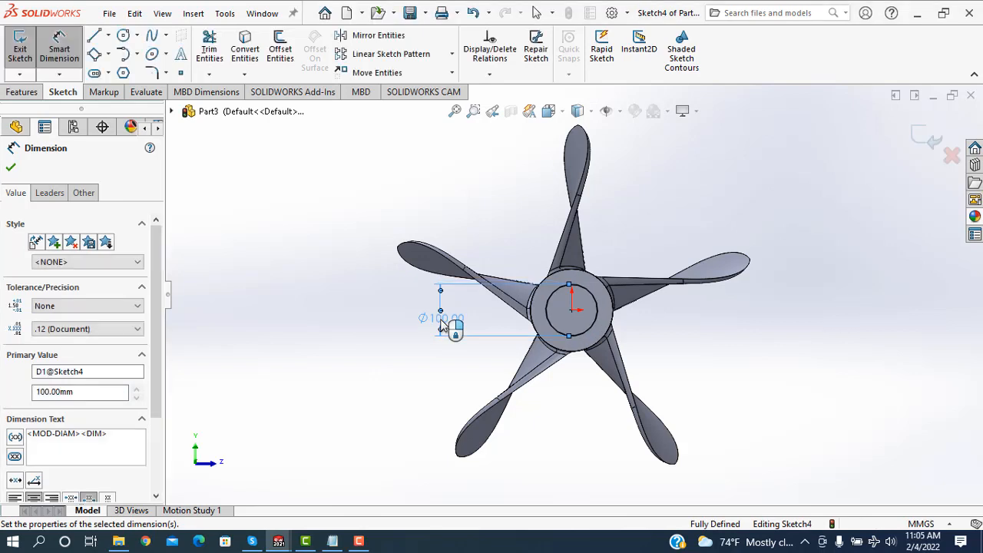
left_click(10, 170)
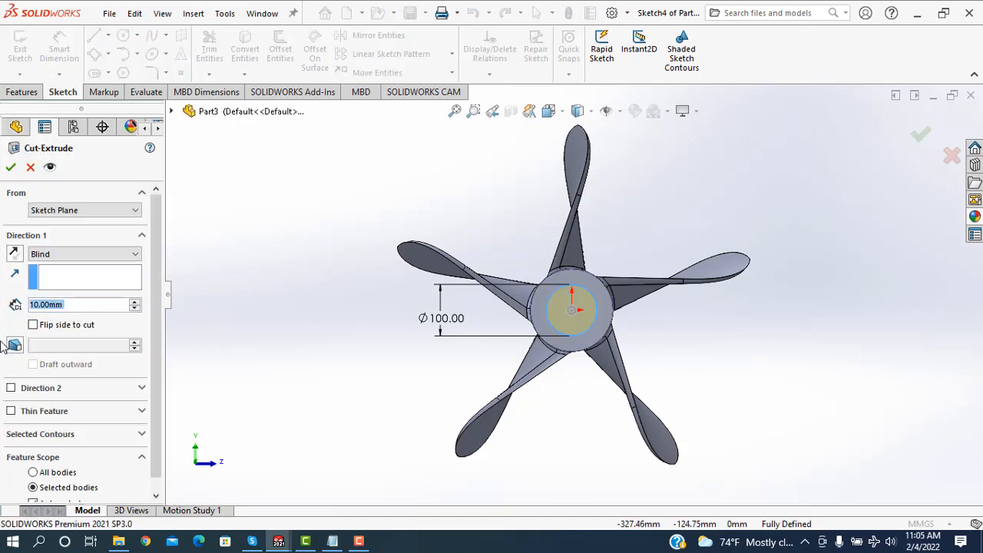
Step: Cut the circle into the hub as a blind hole 150 mm deep
type("100")
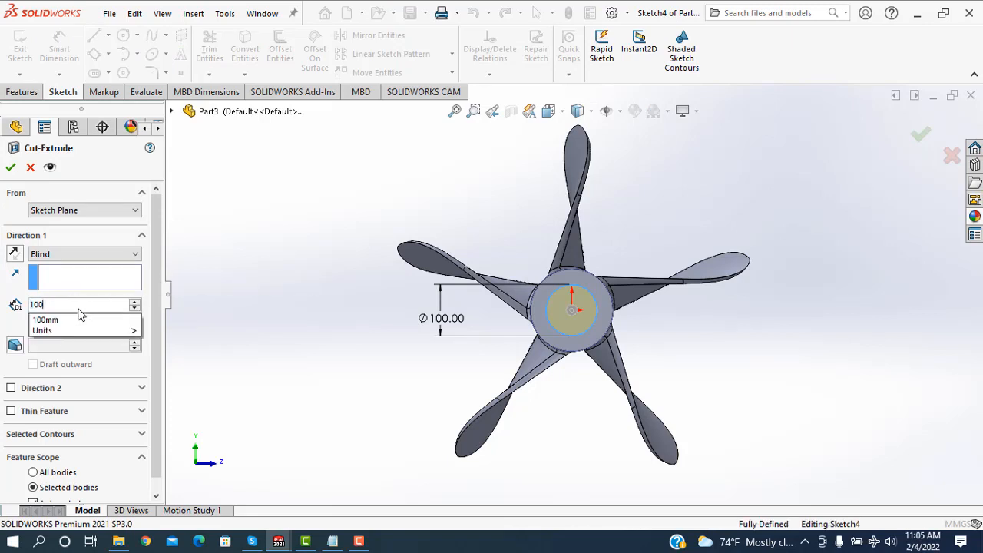
key("Return")
middle_click_drag(757, 194, 707, 241)
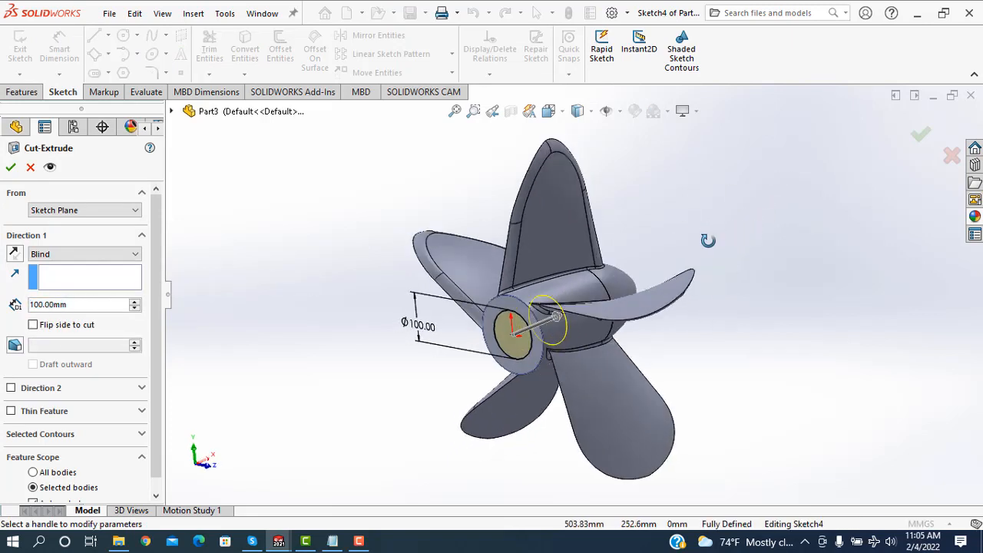
left_click(52, 307)
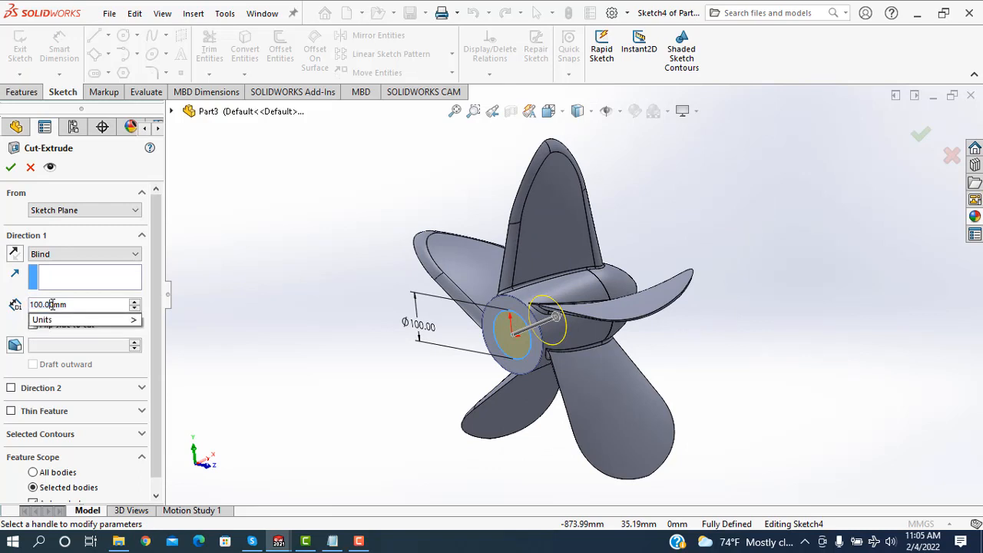
type("150")
key("Return")
left_click(11, 168)
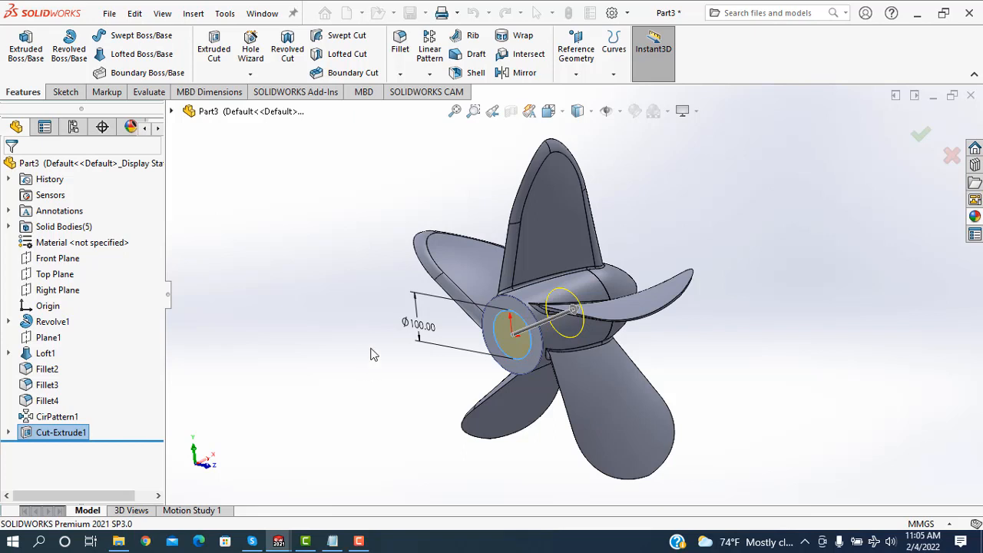
left_click(387, 324)
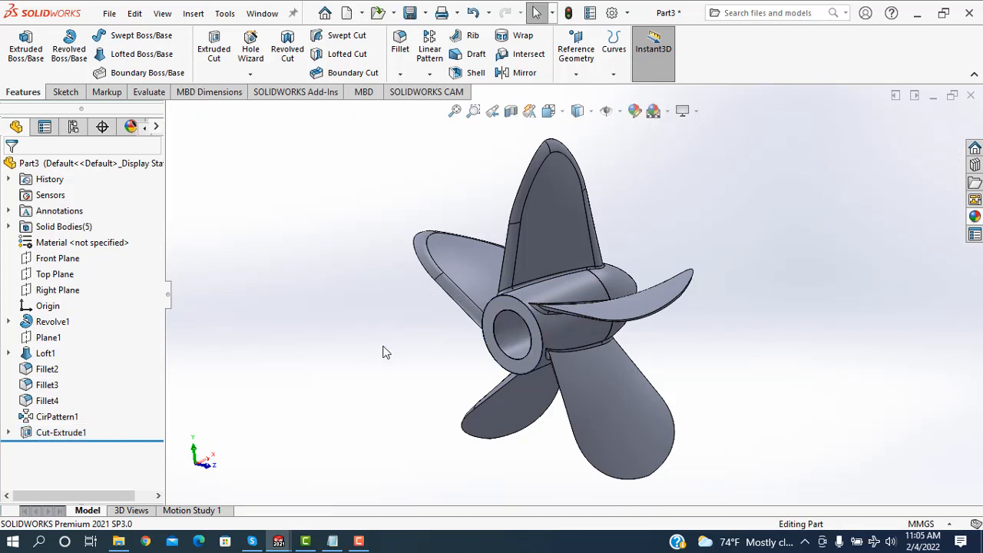
Step: Fillet the outer and bore edges of the hub's flat end face with a 10 mm symmetric radius
middle_click_drag(386, 352, 425, 329)
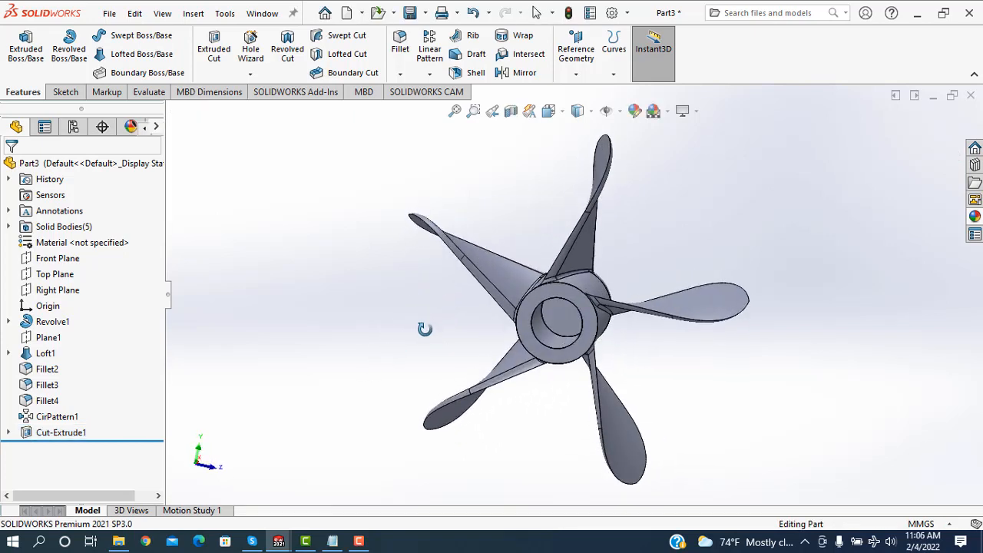
left_click(397, 40)
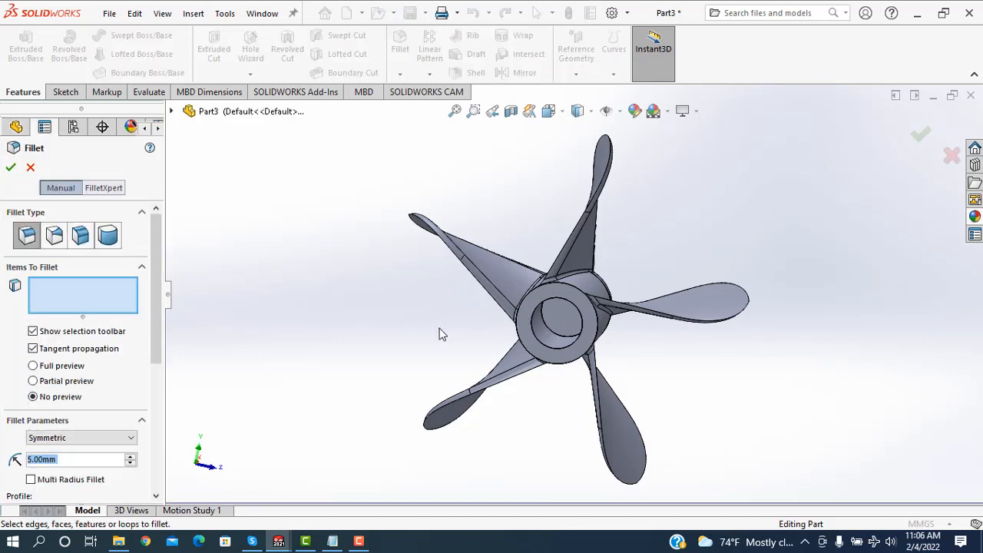
middle_click_drag(439, 333, 569, 329)
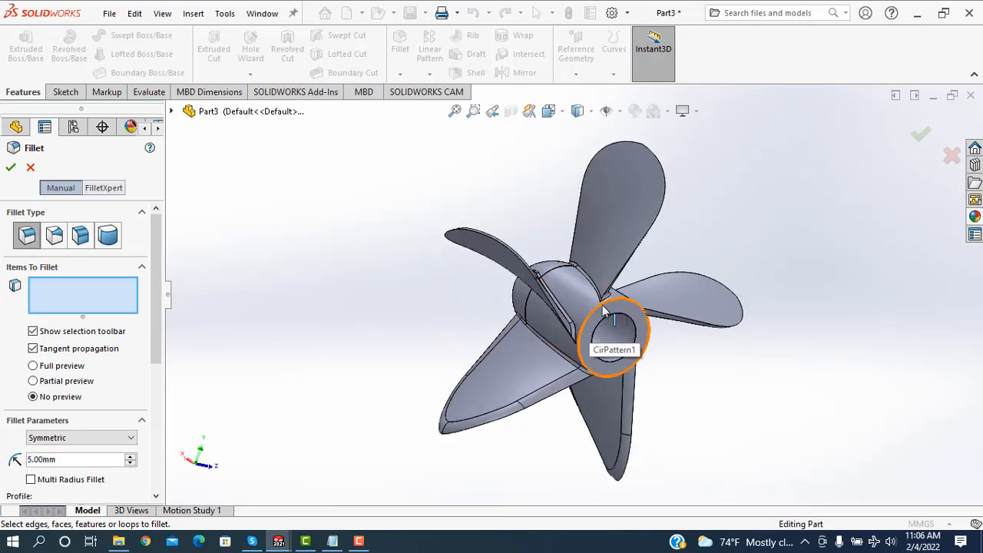
left_click(598, 337)
left_click(598, 337)
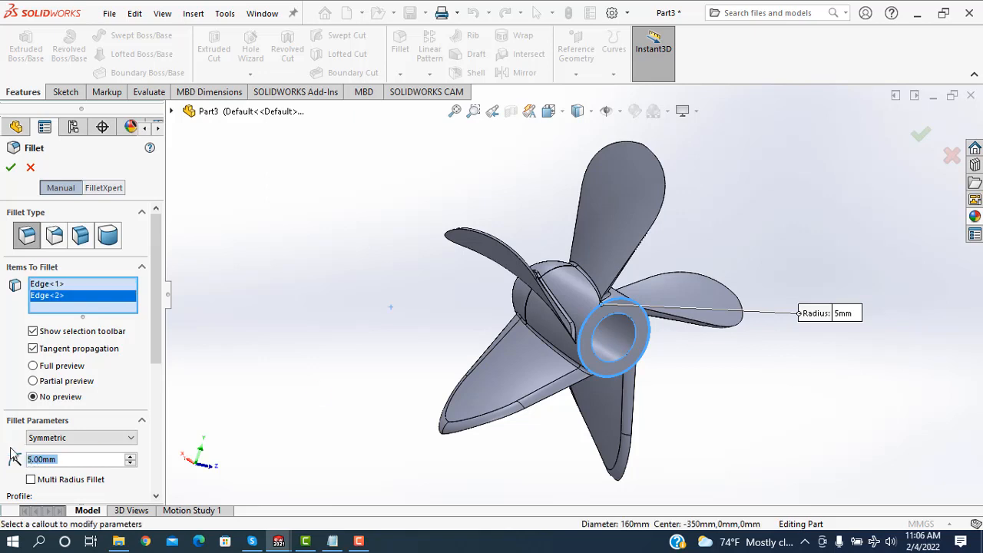
type("10")
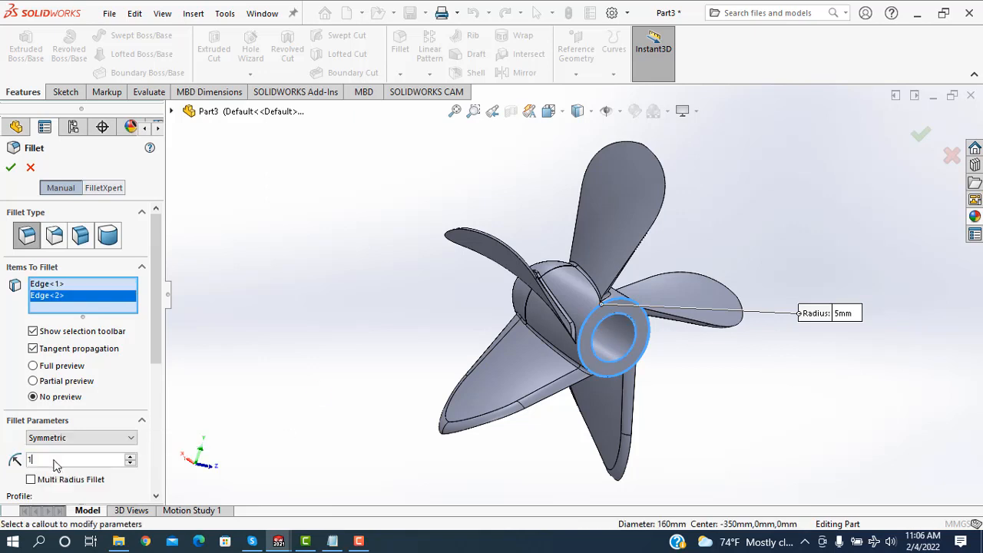
left_click(11, 168)
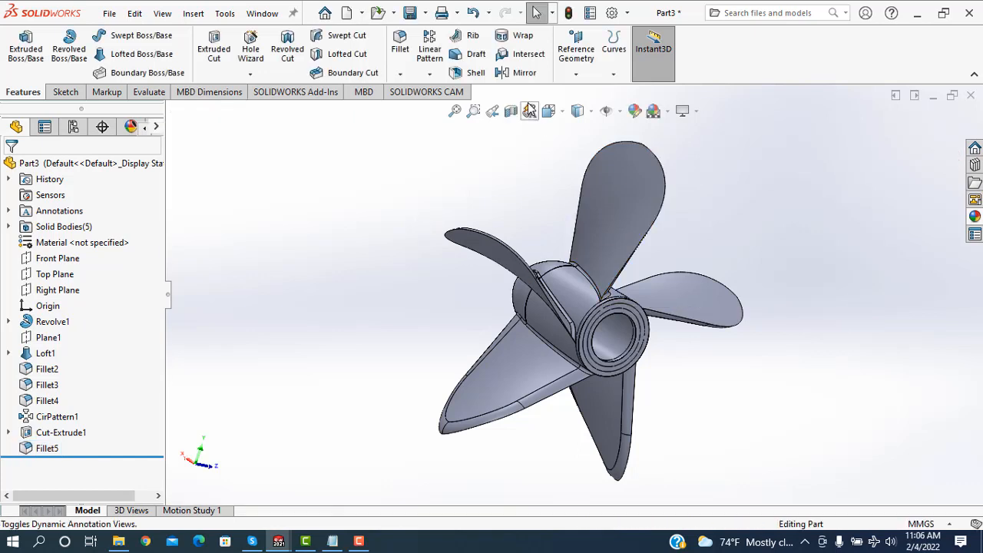
Step: Switch the propeller's display style to shaded without edges
left_click(577, 111)
left_click(579, 145)
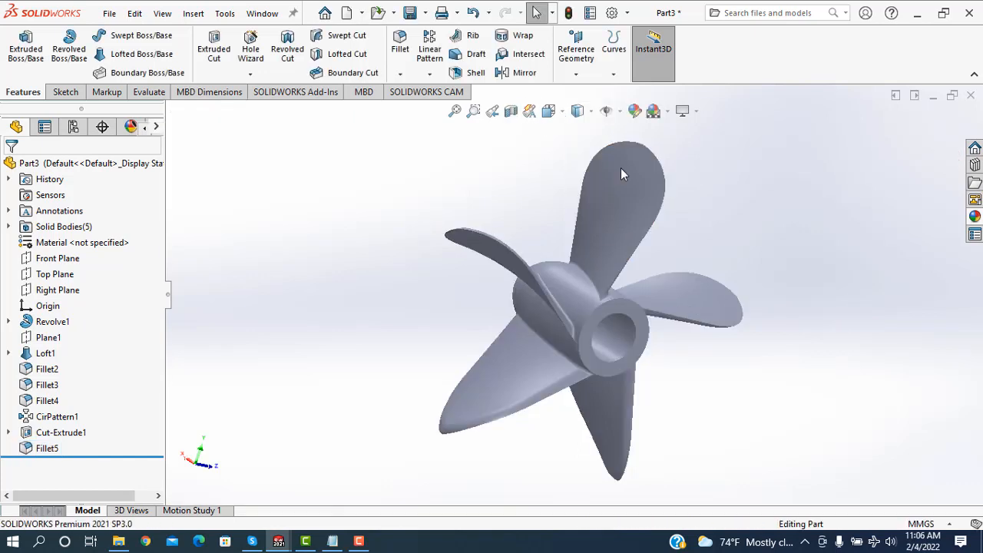
middle_click_drag(393, 278, 561, 375)
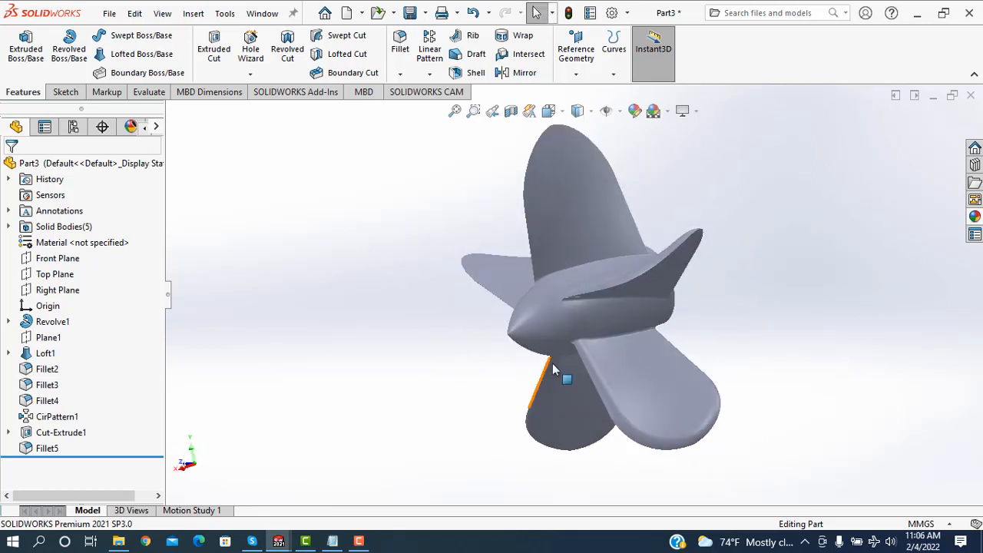
Step: Apply the polished aluminum metal appearance to the whole part
left_click(634, 113)
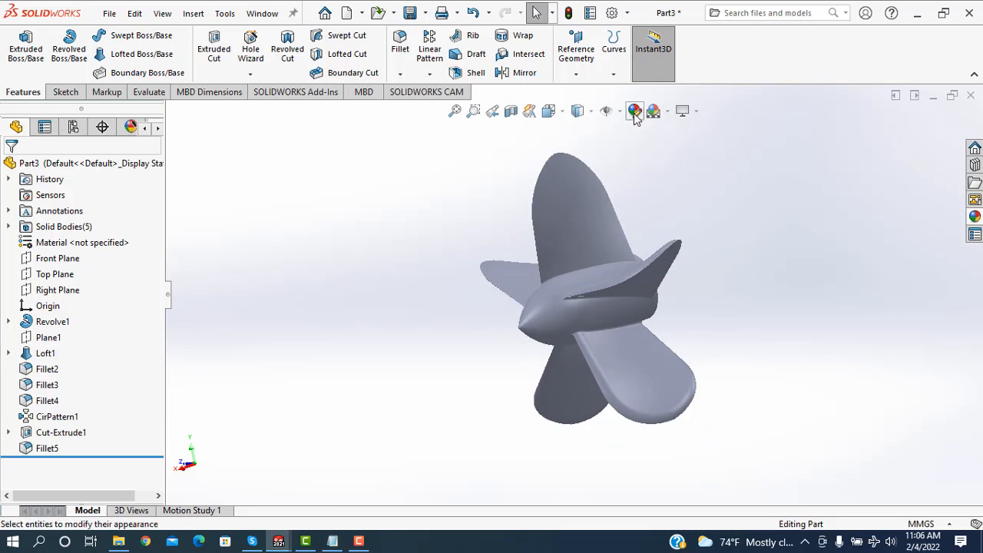
left_click(634, 112)
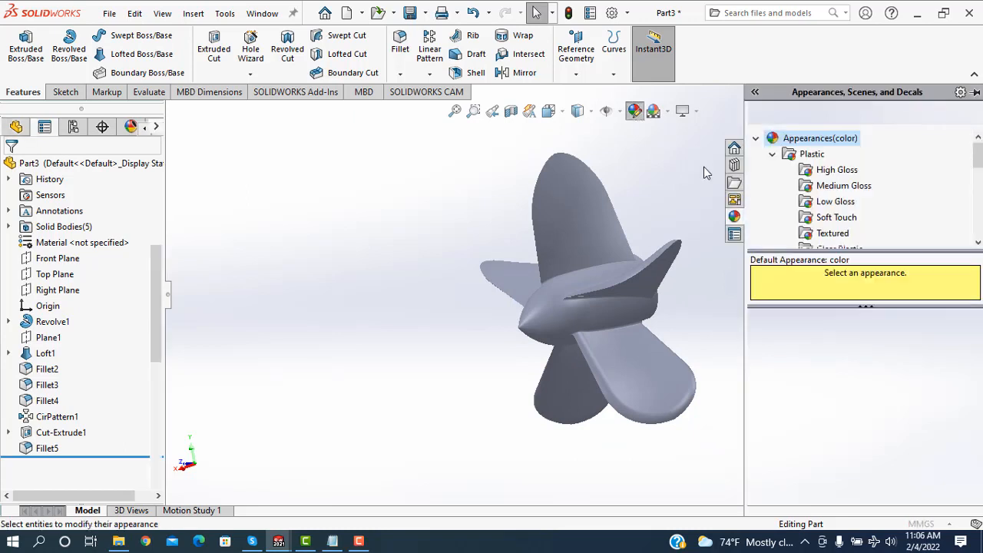
left_click(772, 154)
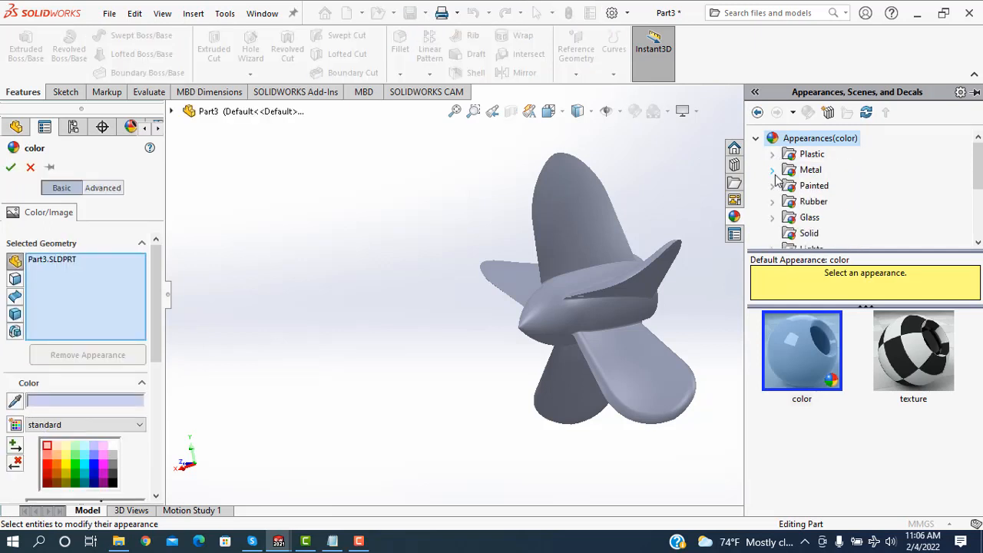
left_click(774, 172)
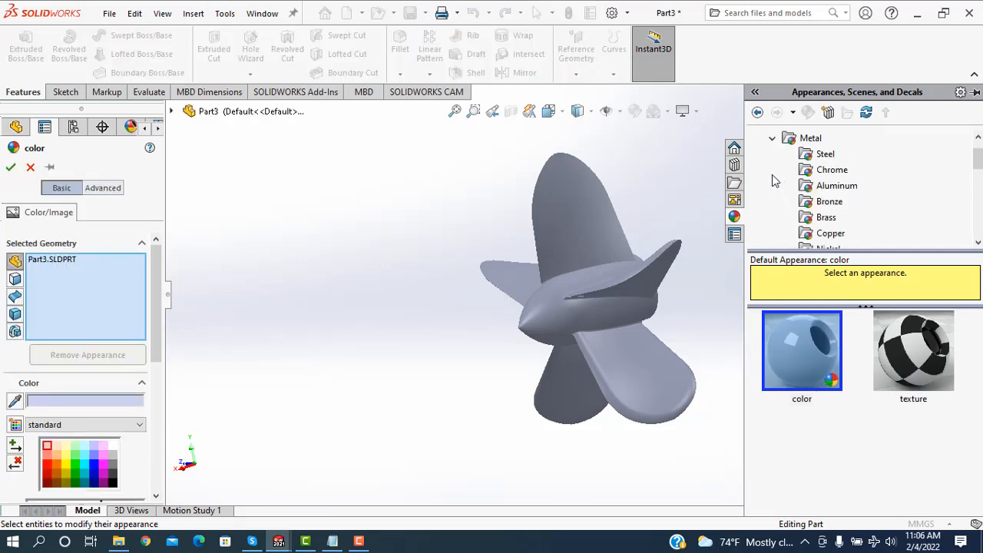
left_click(816, 155)
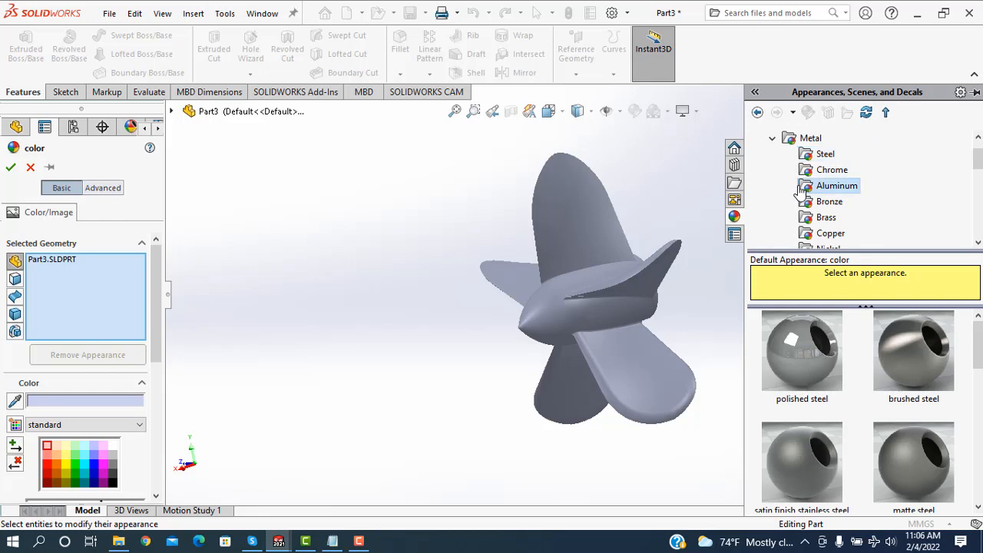
left_click(799, 189)
left_click(801, 359)
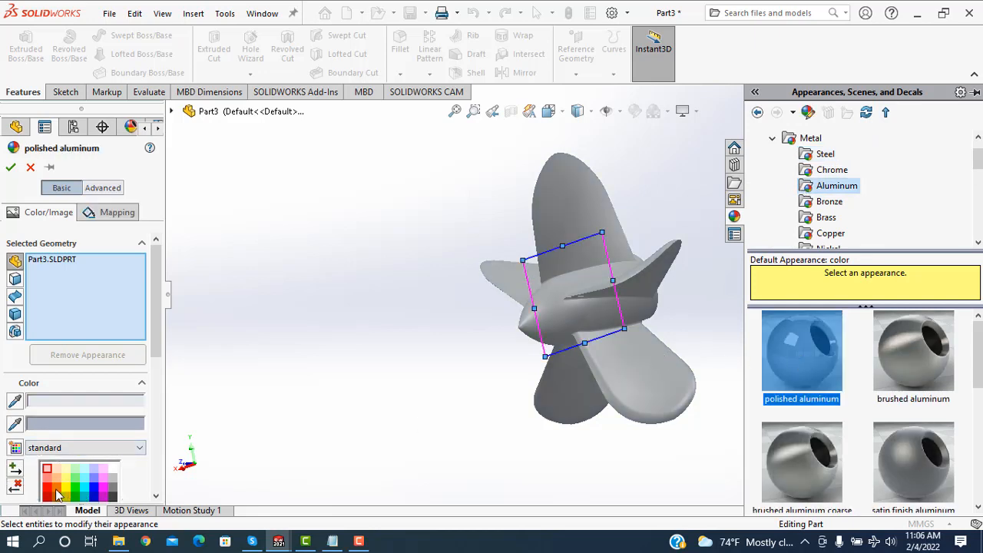
Step: Try red, orange, yellow, green, blue, grey and cyan from the standard palette as the part's appearance colour
left_click(49, 489)
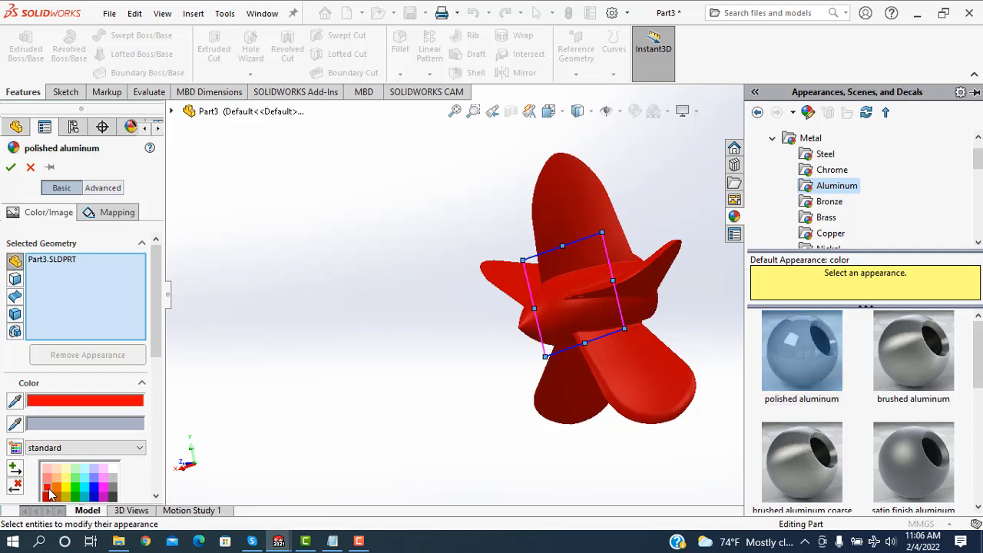
left_click(55, 490)
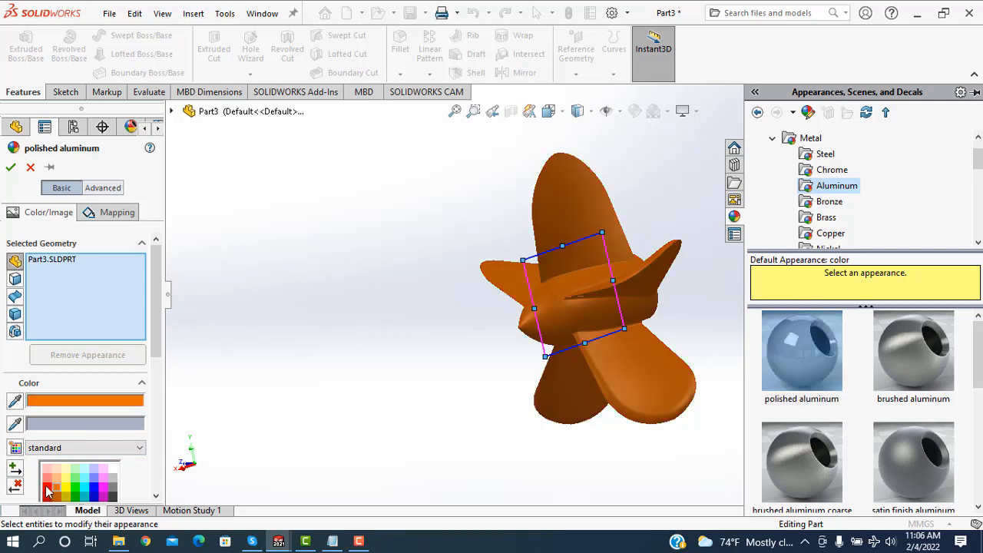
left_click(47, 489)
left_click(66, 490)
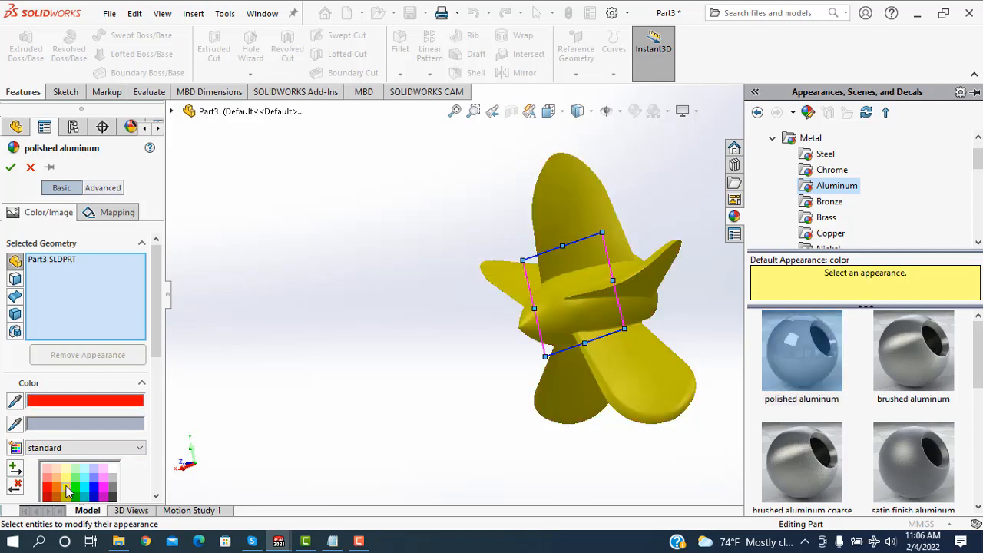
left_click(80, 489)
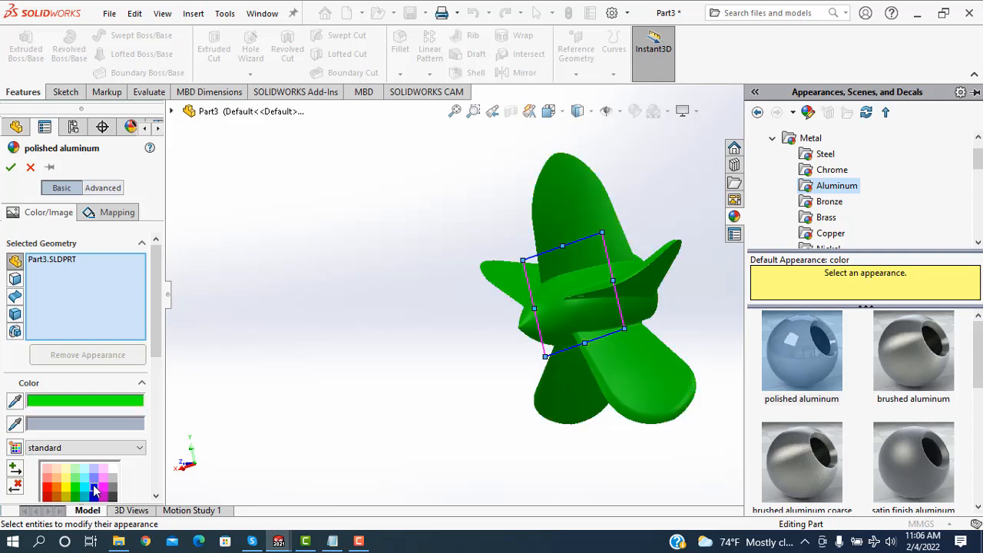
left_click(93, 489)
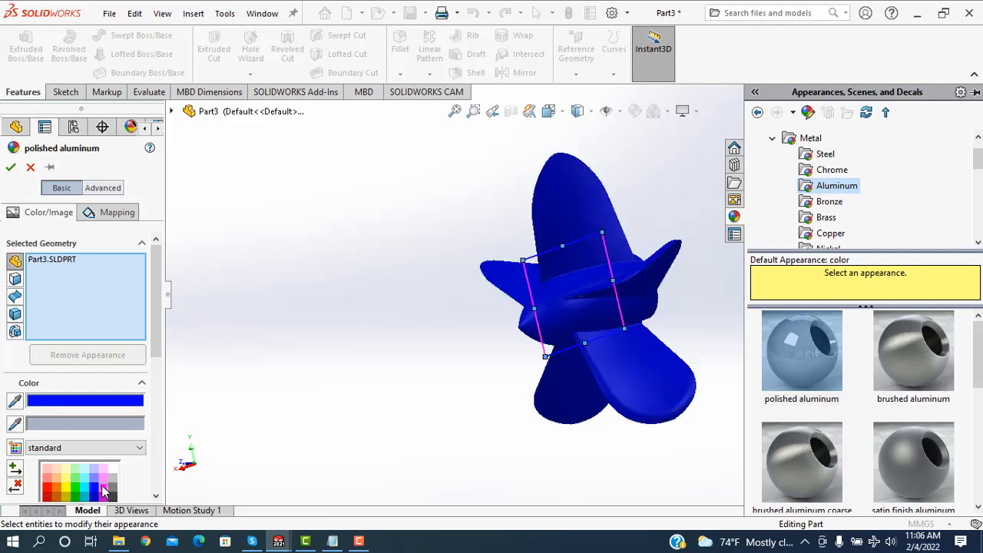
left_click(103, 490)
left_click(113, 490)
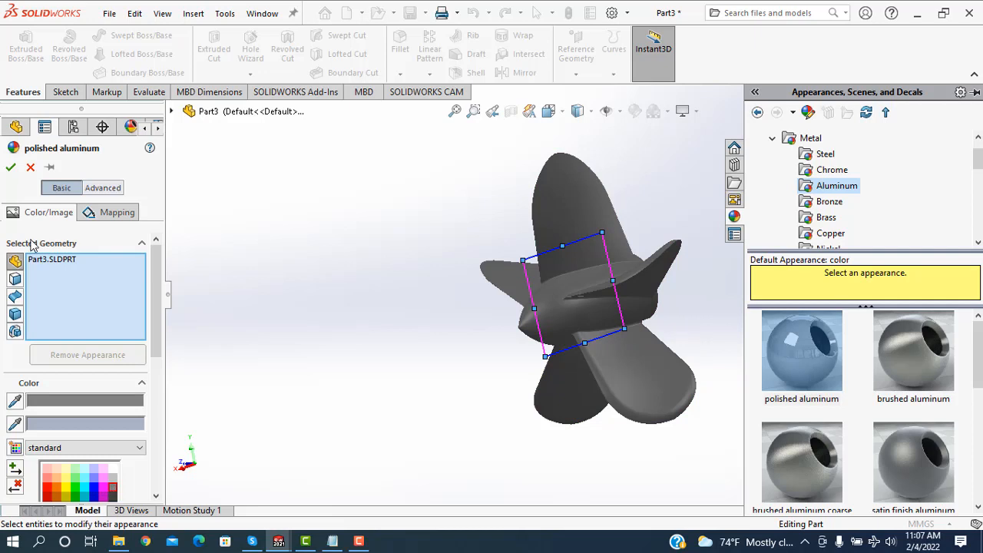
left_click(89, 490)
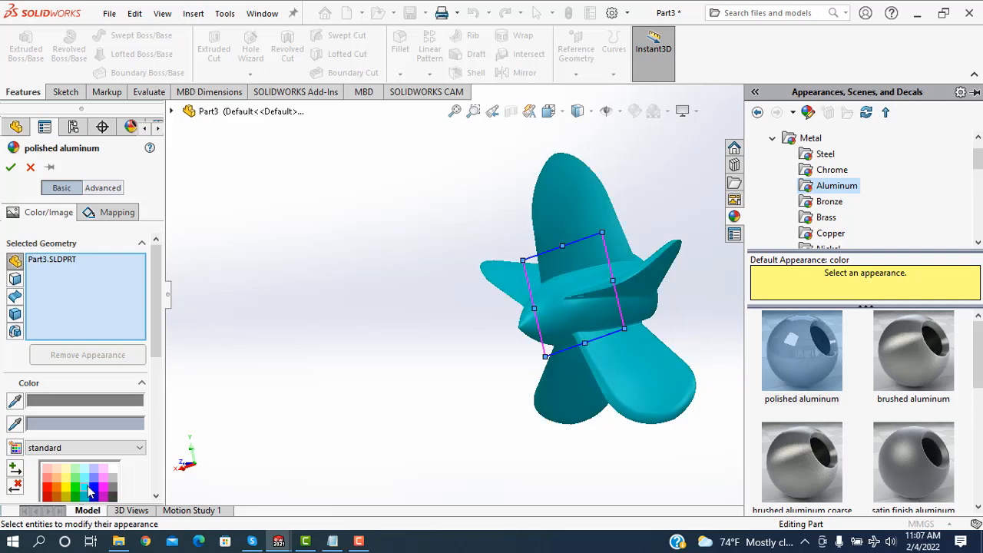
Step: Set the polished aluminum appearance's colour to blue from the standard palette and apply it to the part
left_click(94, 490)
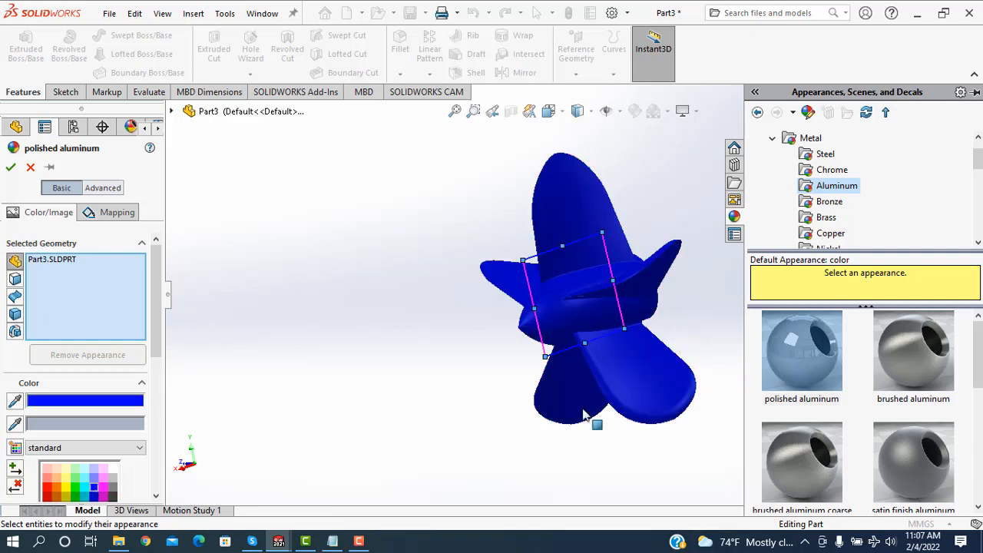
middle_click_drag(592, 423, 584, 403)
left_click(10, 168)
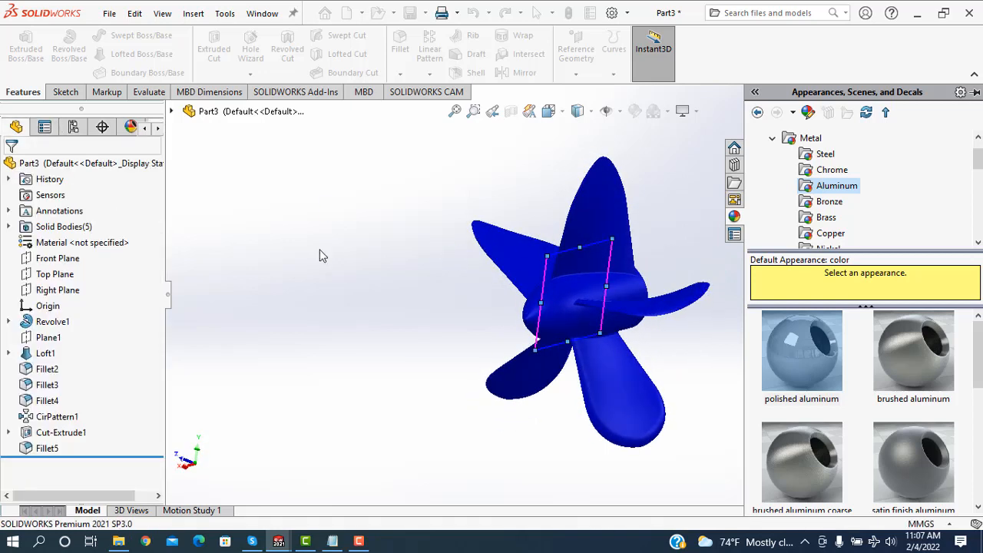
middle_click_drag(671, 229, 701, 301)
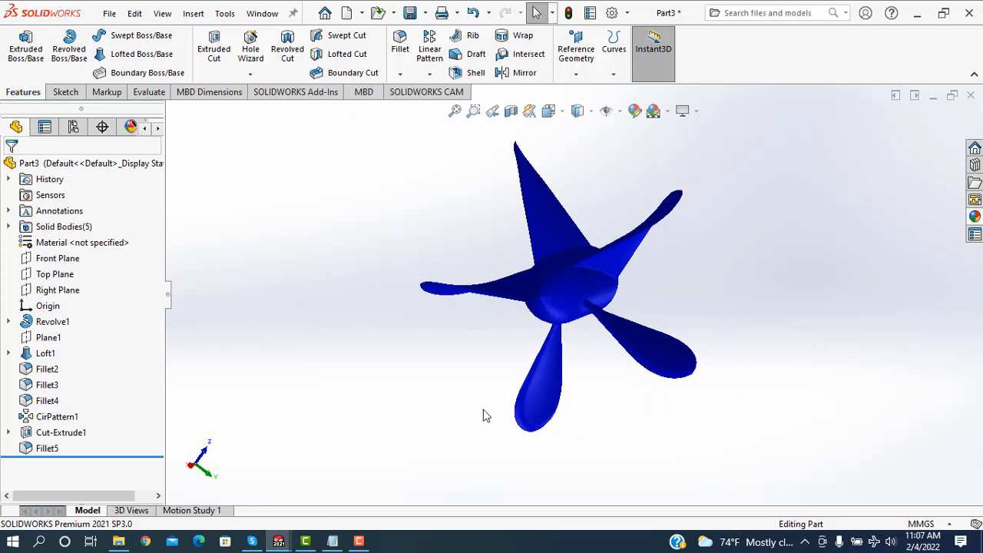
middle_click_drag(485, 415, 433, 497)
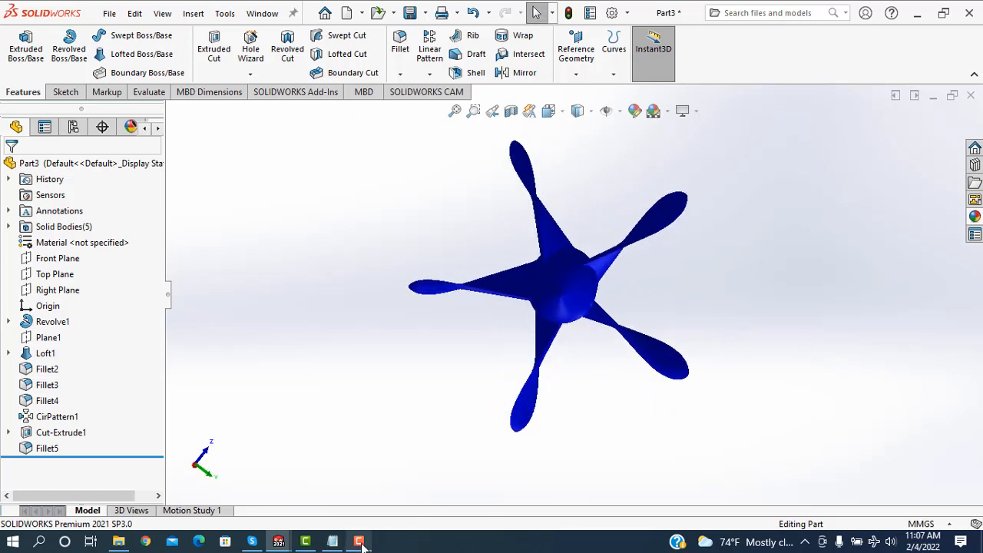